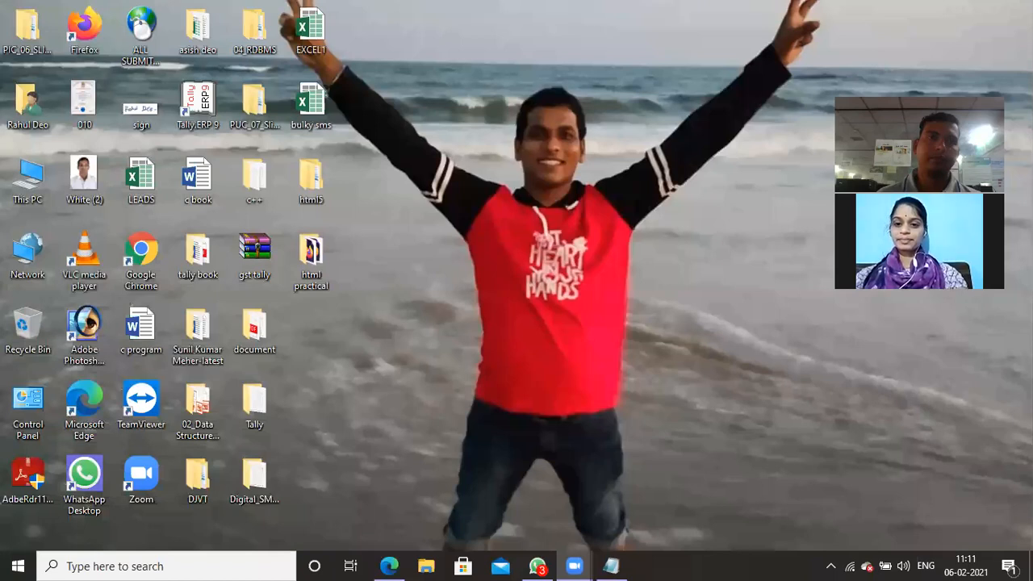
- Launch Tally.ERP 9 in a maximized window and enter Educational Mode
{"action": "double_click", "coordinate": [200, 102]}
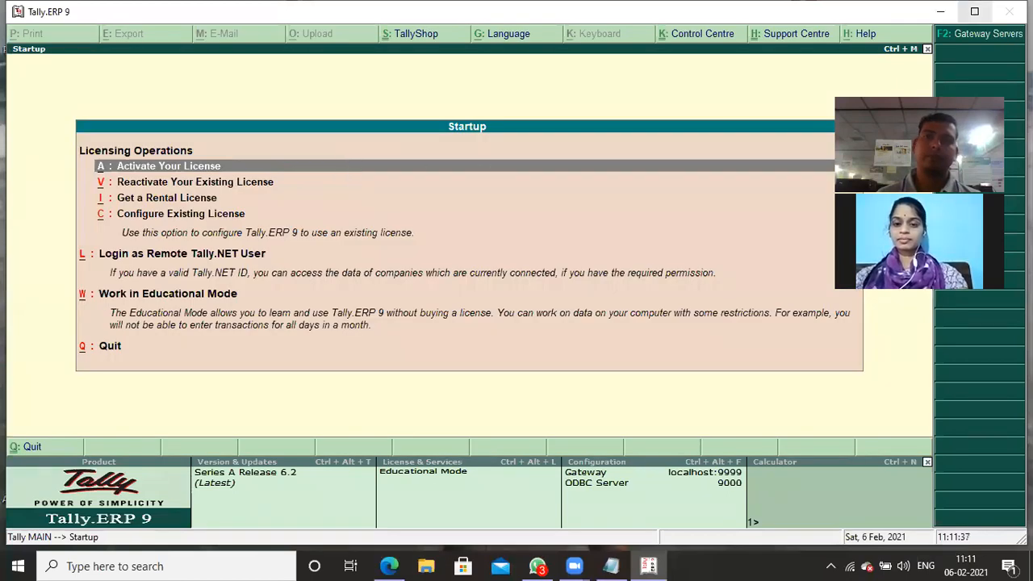
{"action": "left_click", "coordinate": [974, 12]}
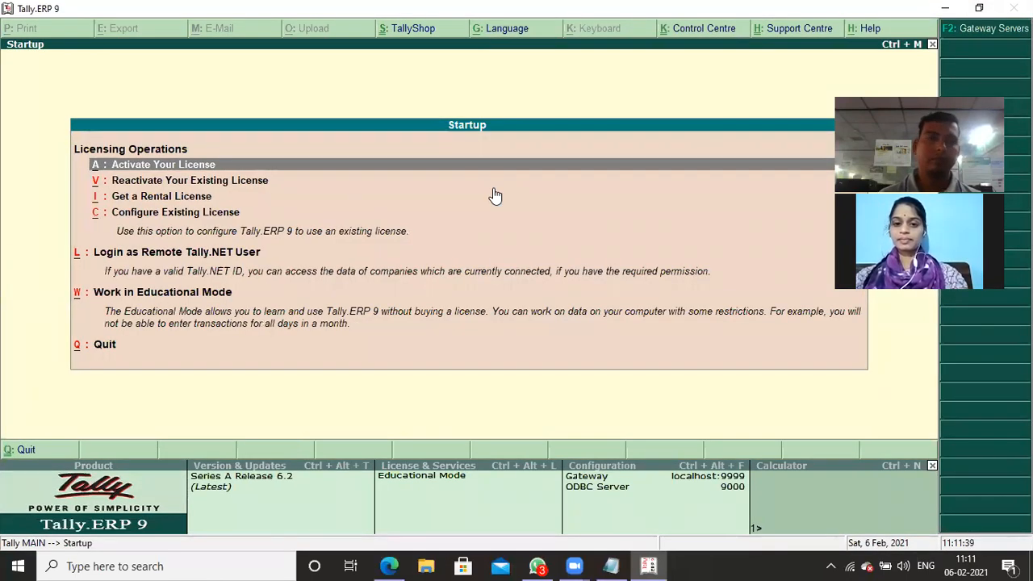
{"action": "key", "text": "Down"}
{"action": "key", "text": "Down"}
{"action": "key", "text": "Down"}
{"action": "key", "text": "Down"}
{"action": "key", "text": "Return"}
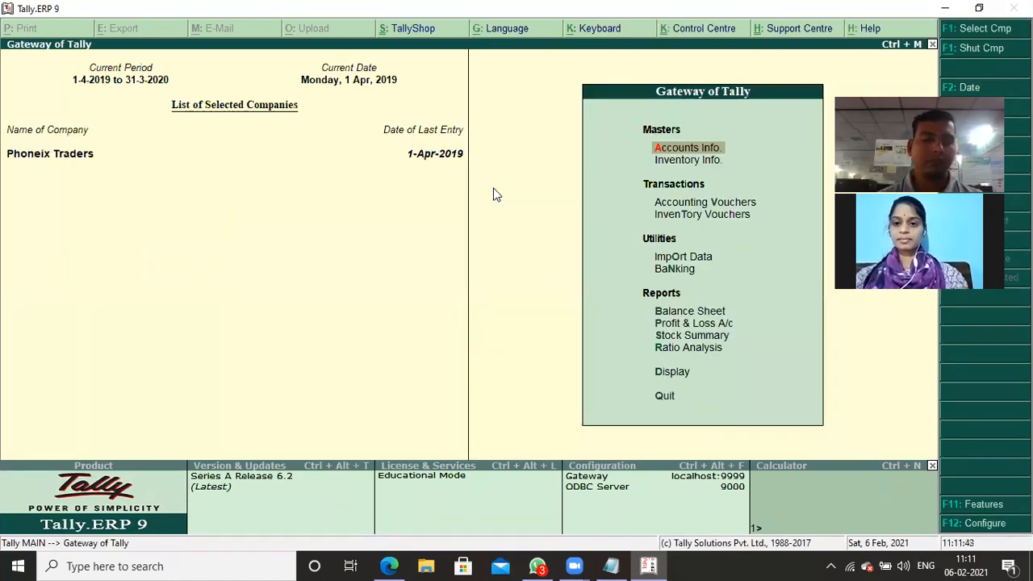
- Shut the open company Phoneix Traders
{"action": "key", "text": "alt+F3"}
{"action": "key", "text": "Down"}
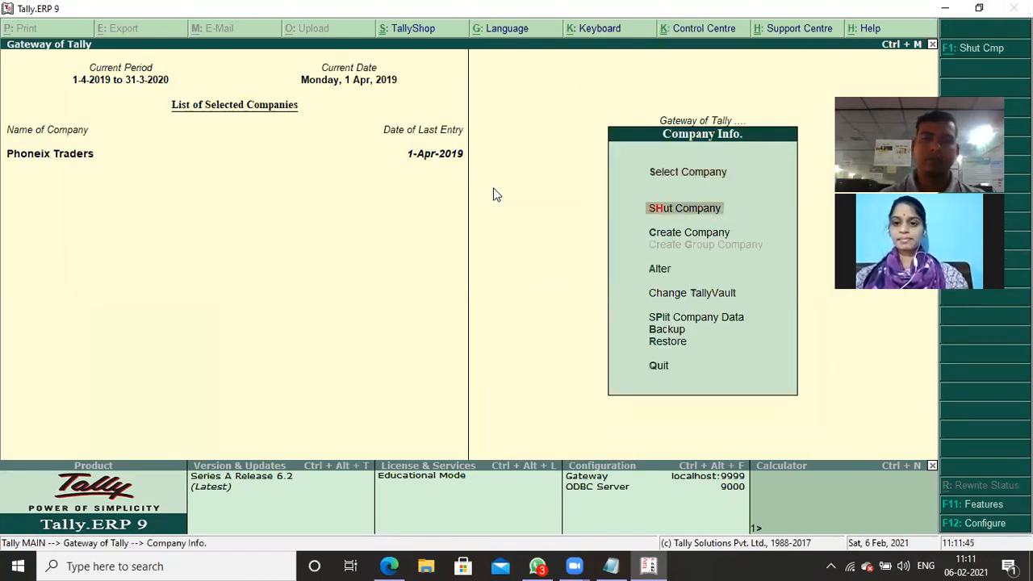
{"action": "key", "text": "Return"}
{"action": "key", "text": "Return"}
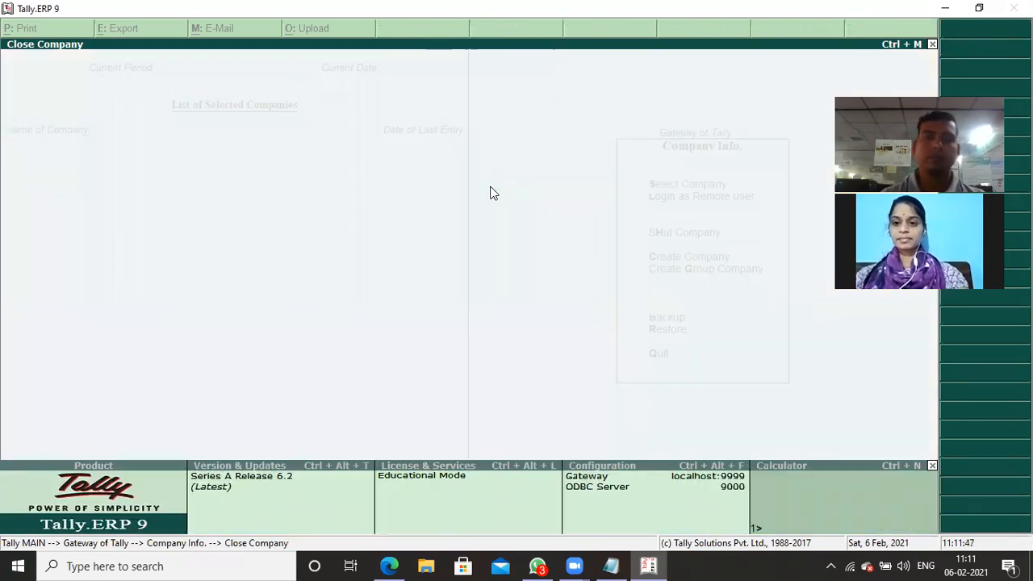
- Check the stock exercise in Notepad and, back in Tally.ERP 9, start creating a company named Silver Plus_mallaika
{"action": "left_click", "coordinate": [612, 566]}
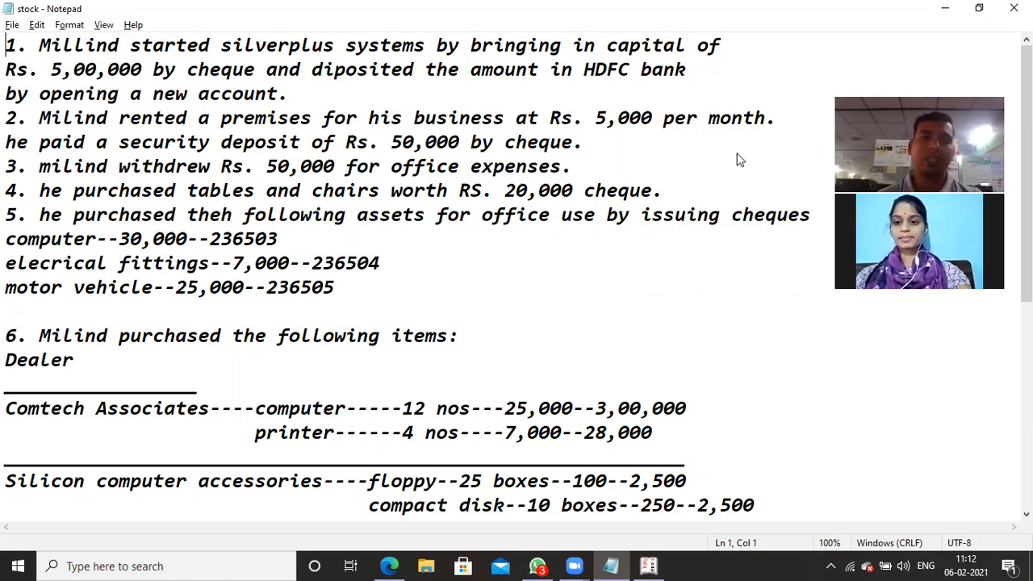
{"action": "key", "text": "alt+Tab"}
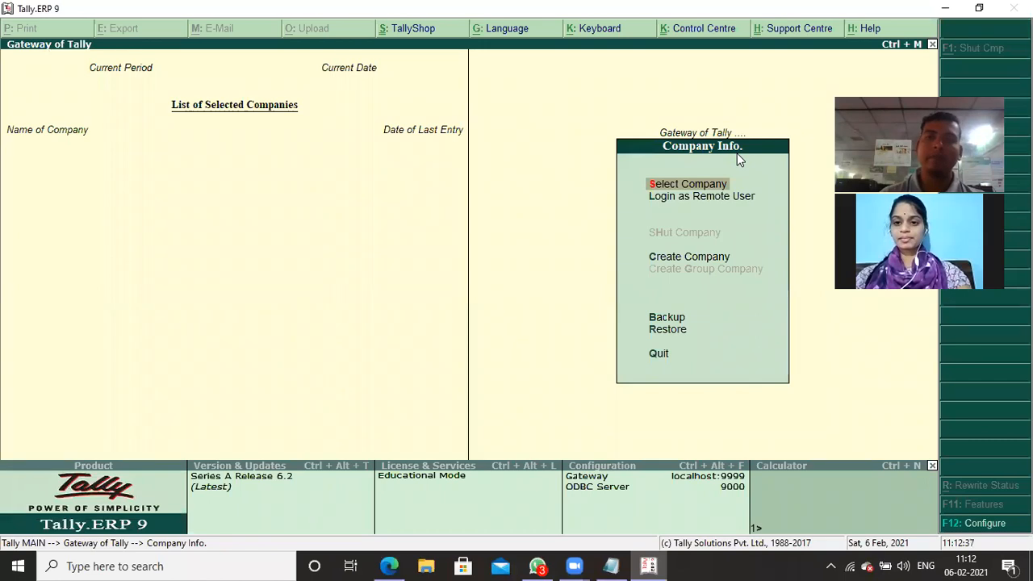
{"action": "key", "text": "Down"}
{"action": "key", "text": "Down"}
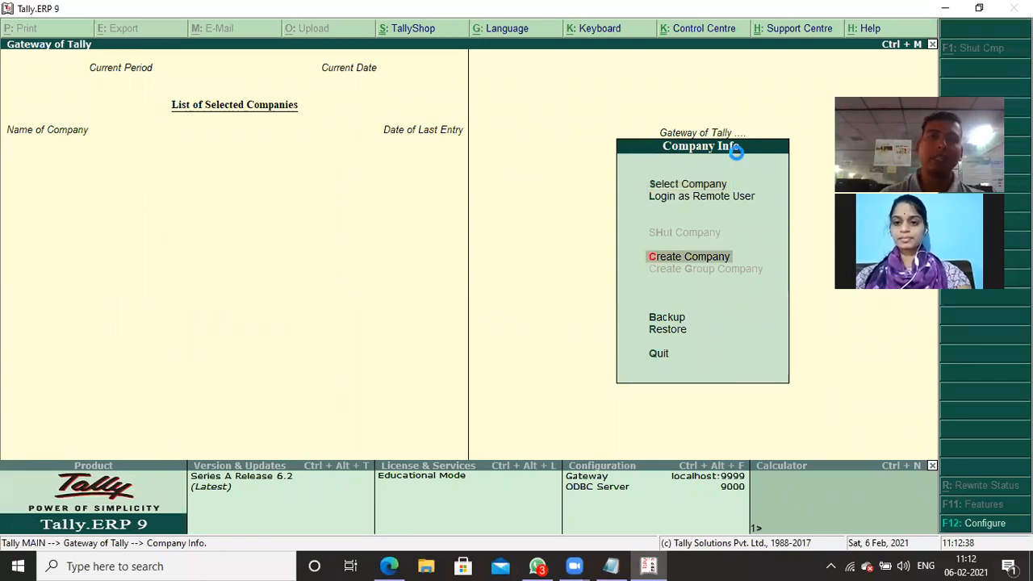
{"action": "key", "text": "Return"}
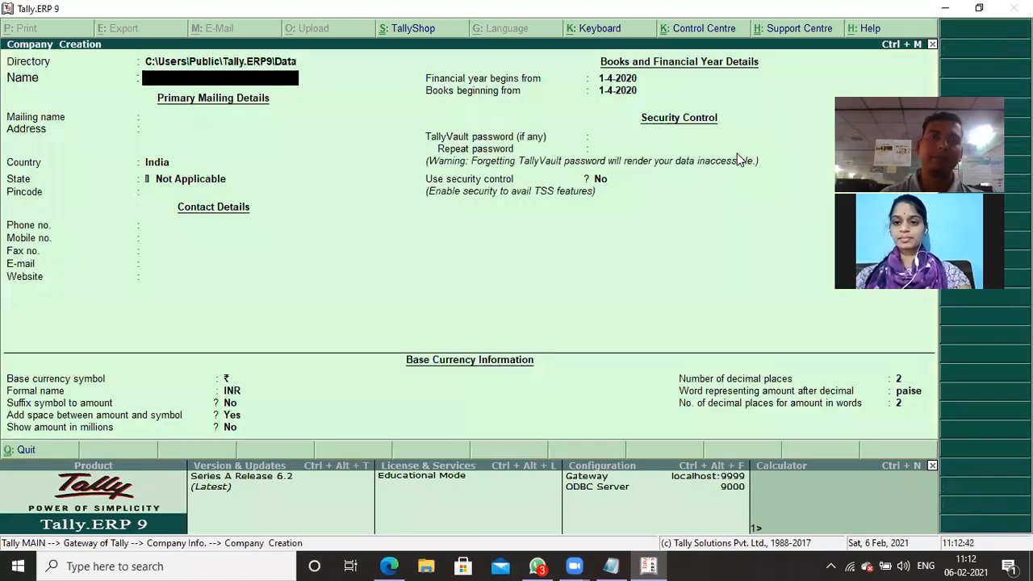
{"action": "type", "text": "Sil"}
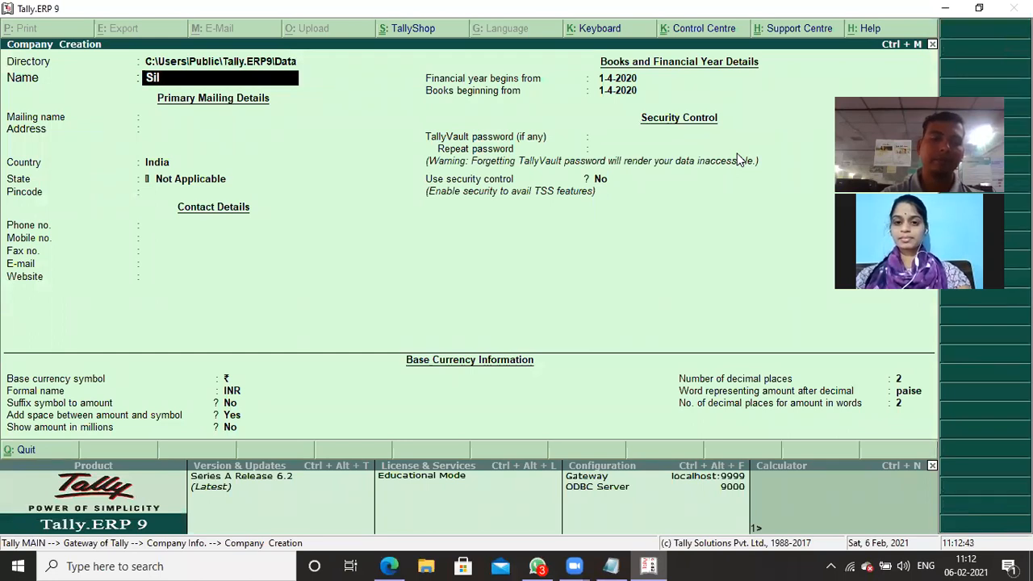
{"action": "type", "text": "ver P"}
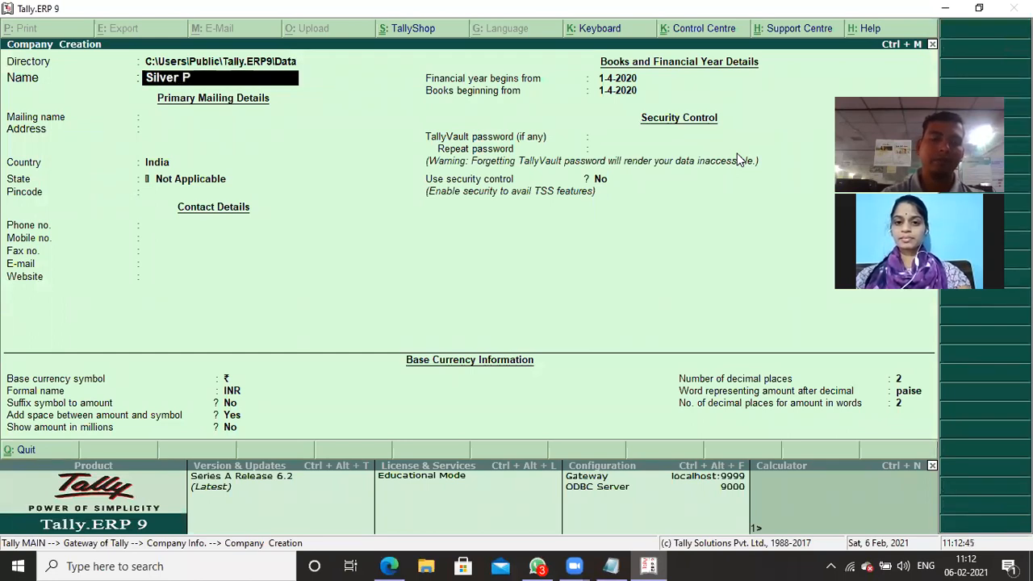
{"action": "type", "text": "lus_ma"}
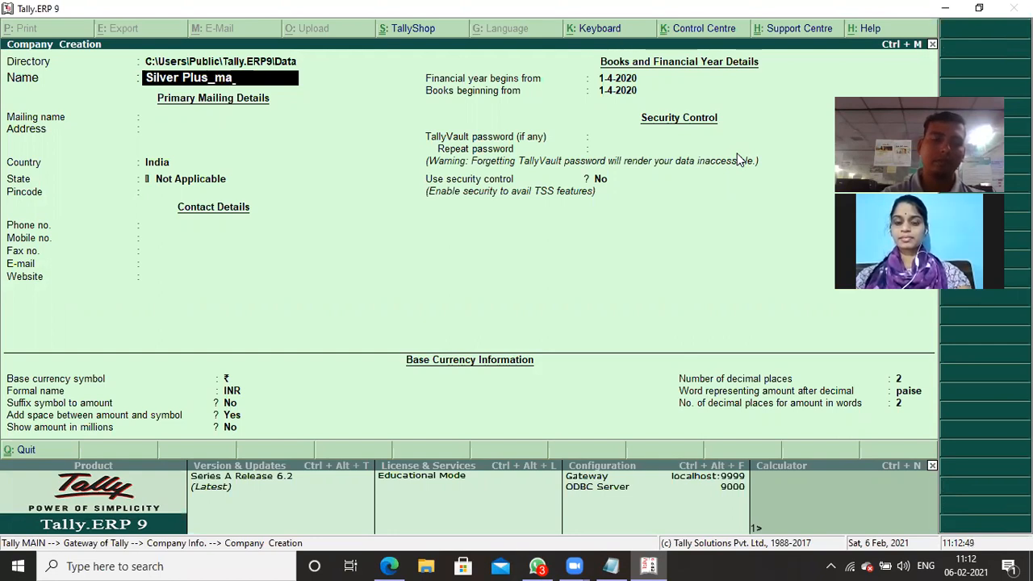
{"action": "type", "text": "llai"}
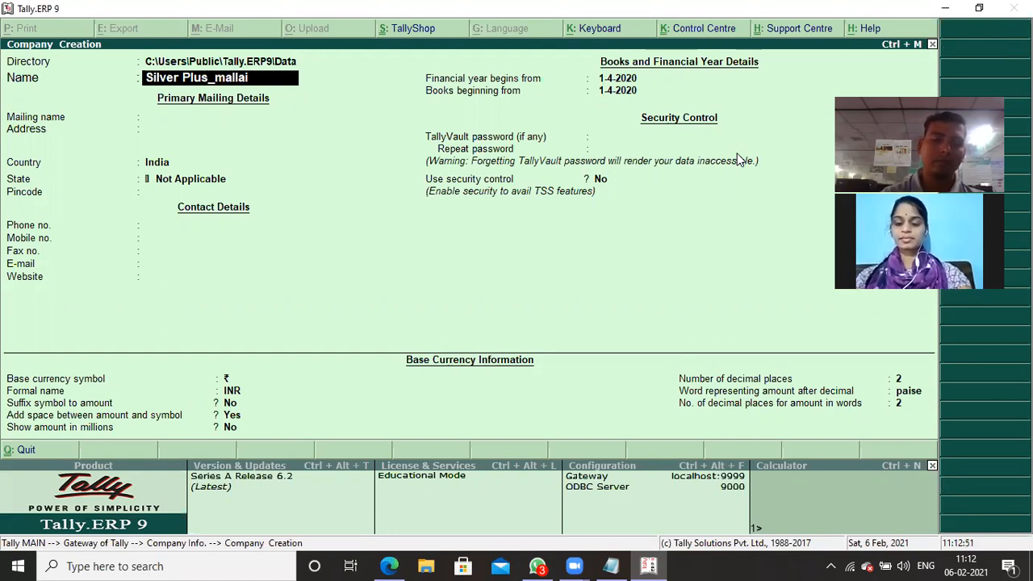
{"action": "type", "text": "ka"}
{"action": "key", "text": "Return"}
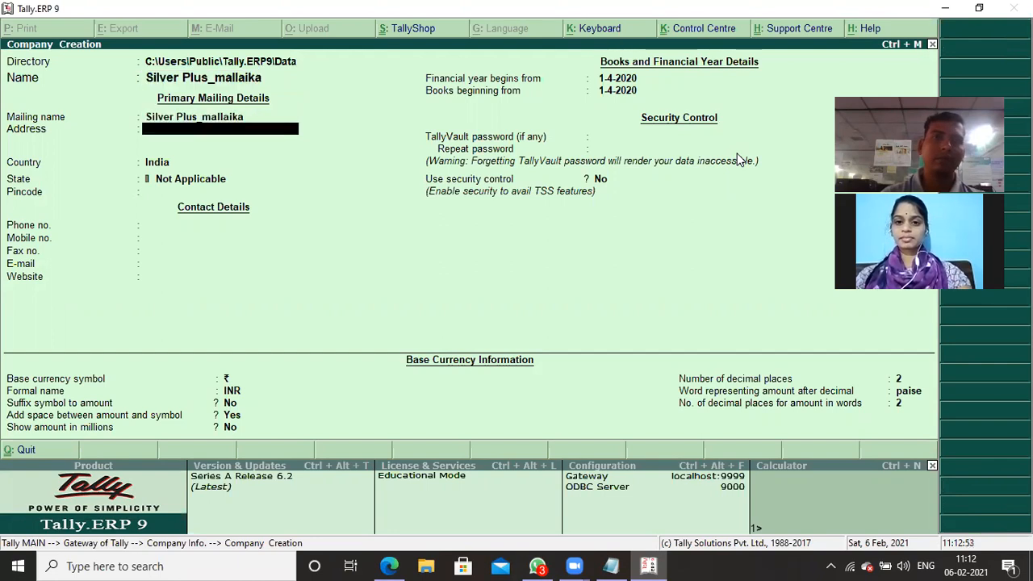
- Set the company's state to Odisha, keep the other default details, save the company and return to the Gateway of Tally
{"action": "key", "text": "Return"}
{"action": "key", "text": "Return"}
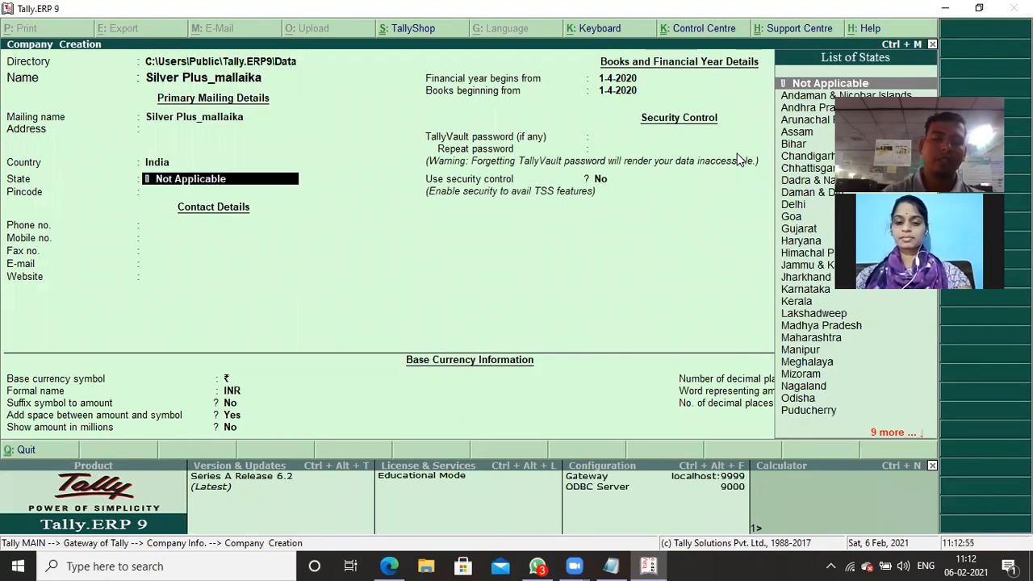
{"action": "type", "text": "O"}
{"action": "key", "text": "Return"}
{"action": "key", "text": "Return"}
{"action": "key", "text": "Return"}
{"action": "key", "text": "Return"}
{"action": "key", "text": "Return"}
{"action": "key", "text": "Return"}
{"action": "key", "text": "Return"}
{"action": "key", "text": "Return"}
{"action": "key", "text": "Return"}
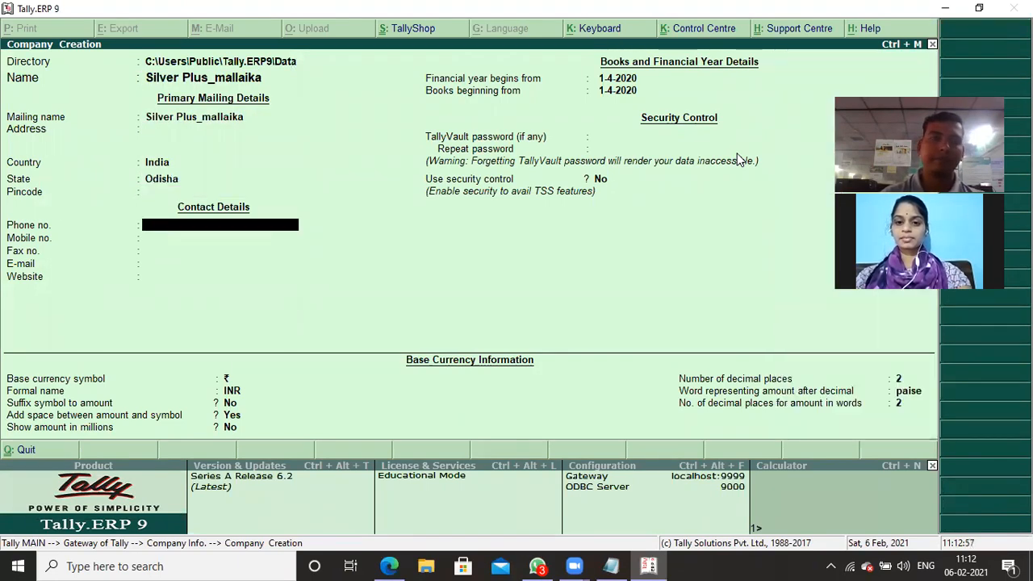
{"action": "key", "text": "Return"}
{"action": "key", "text": "Return"}
{"action": "key", "text": "Return"}
{"action": "key", "text": "Return"}
{"action": "key", "text": "Return"}
{"action": "key", "text": "Return"}
{"action": "key", "text": "Return"}
{"action": "key", "text": "Return"}
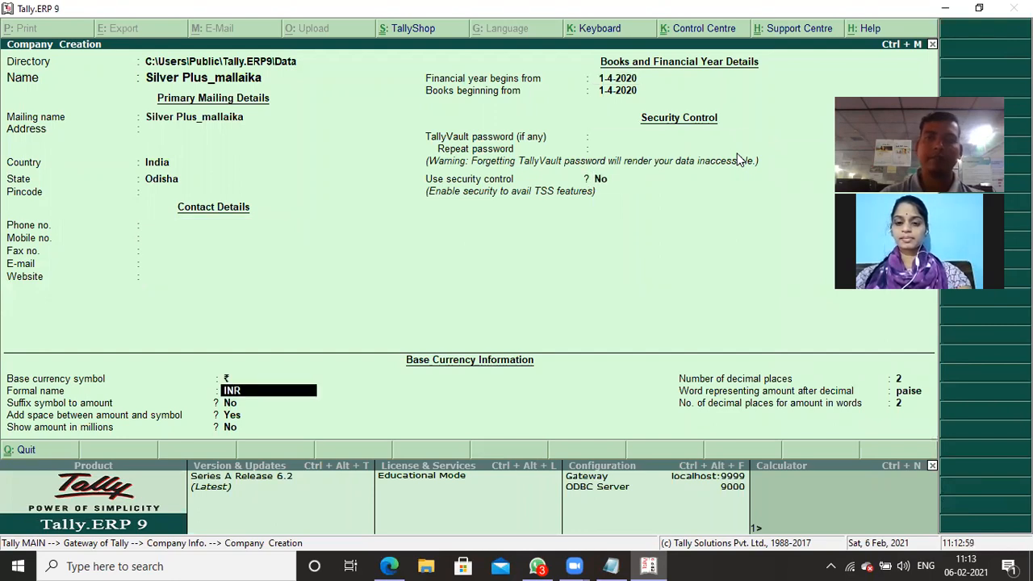
{"action": "key", "text": "Return"}
{"action": "key", "text": "Return"}
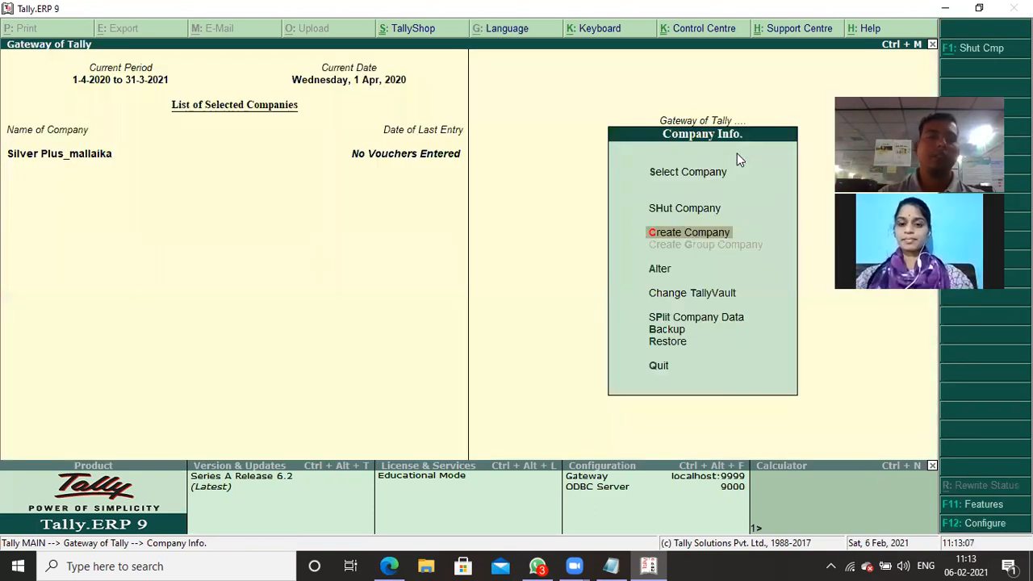
{"action": "key", "text": "Escape"}
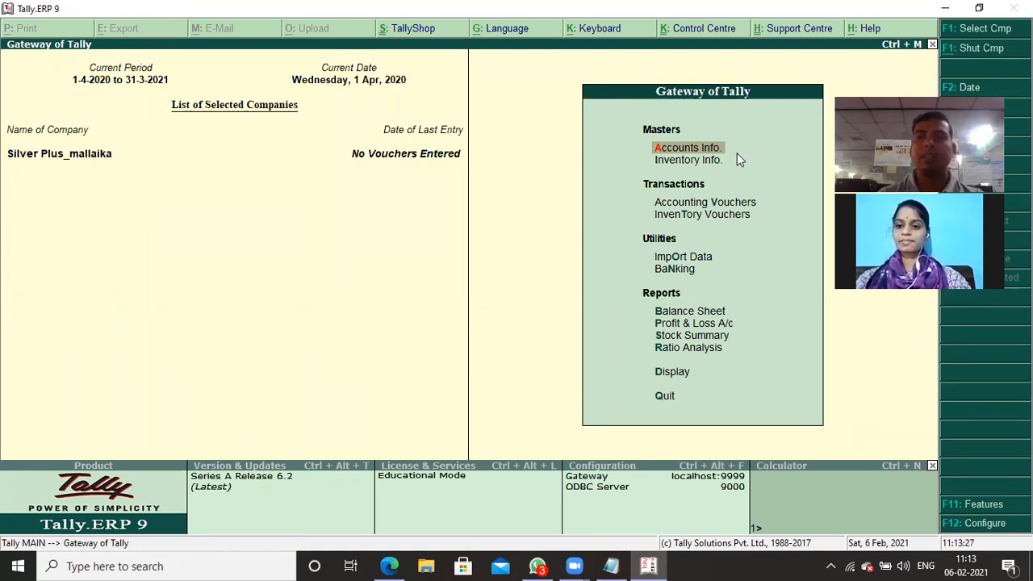
- Start creating a new voucher type named "Bank Recipt" in the accounts information
{"action": "key", "text": "Return"}
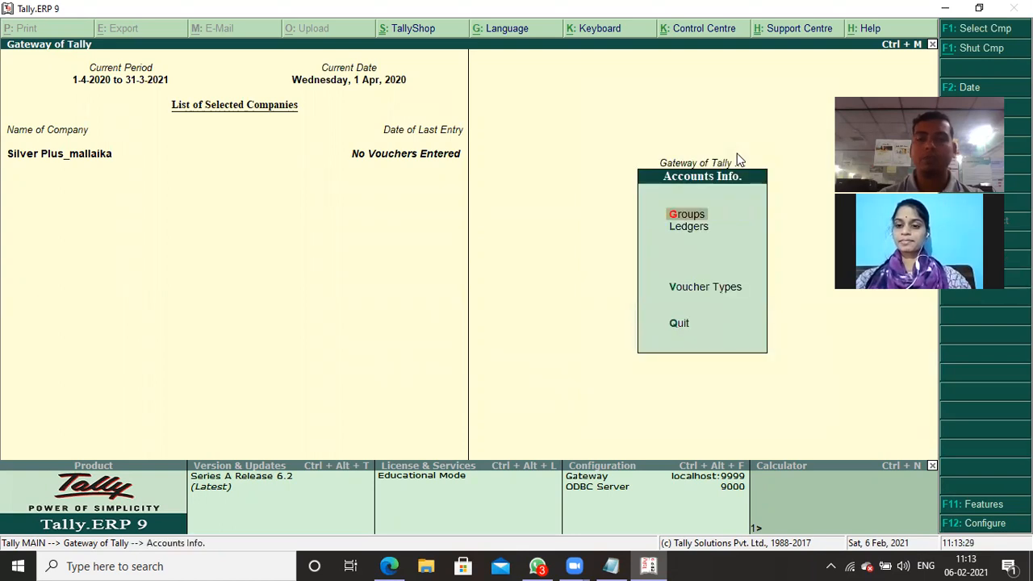
{"action": "key", "text": "Down"}
{"action": "key", "text": "Down"}
{"action": "key", "text": "Return"}
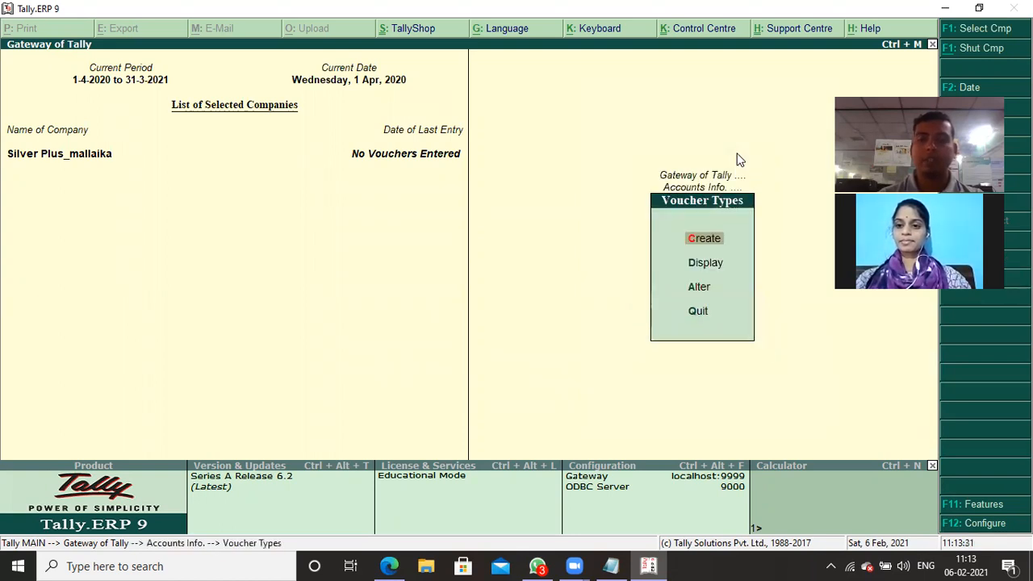
{"action": "key", "text": "Return"}
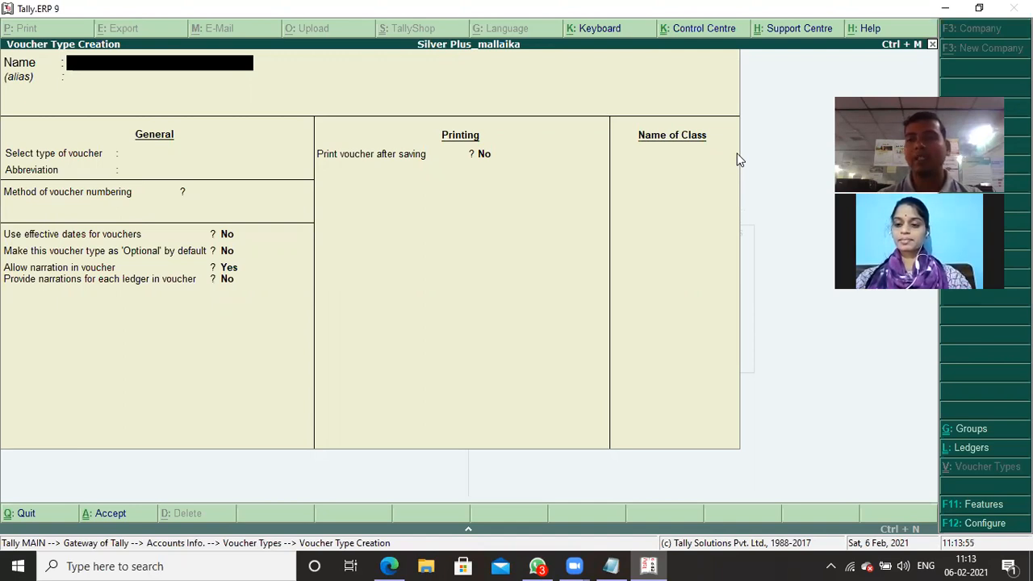
{"action": "type", "text": "Bank Recipt"}
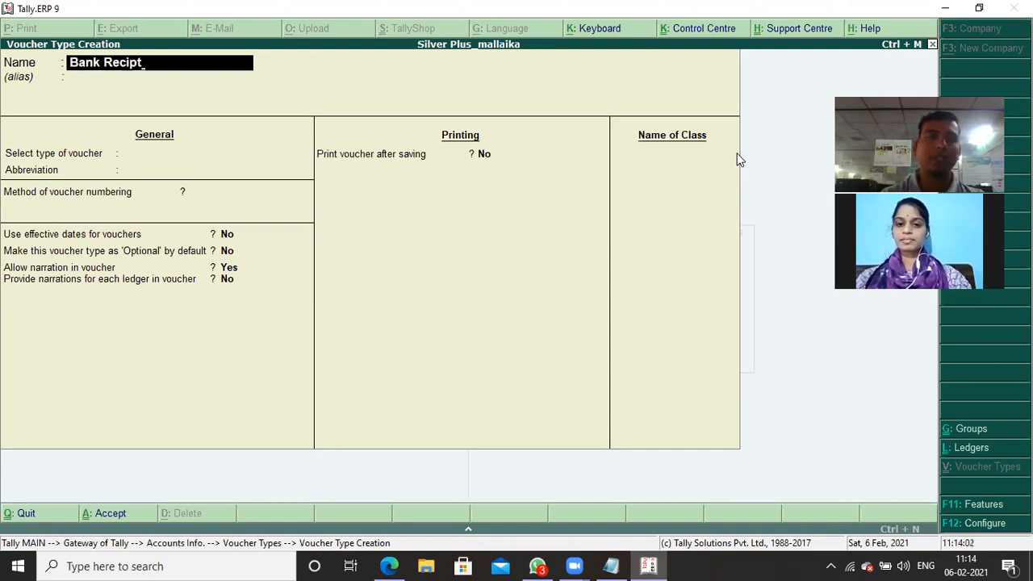
{"action": "key", "text": "Return"}
- Base the voucher type on Receipt, keep the abbreviation Rcpt and use the Automatic numbering method
{"action": "type", "text": "Re"}
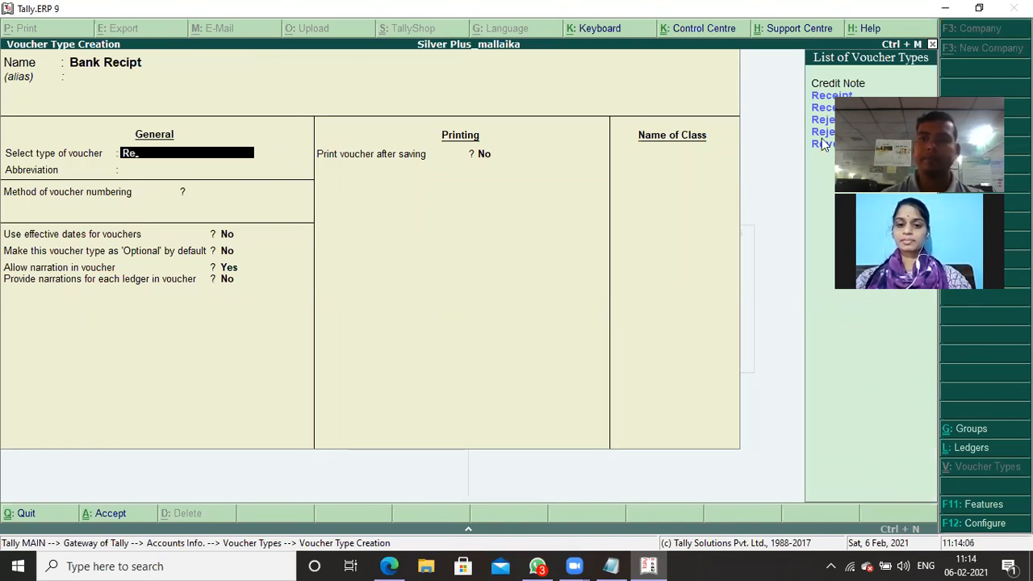
{"action": "key", "text": "Down"}
{"action": "key", "text": "Return"}
{"action": "key", "text": "Return"}
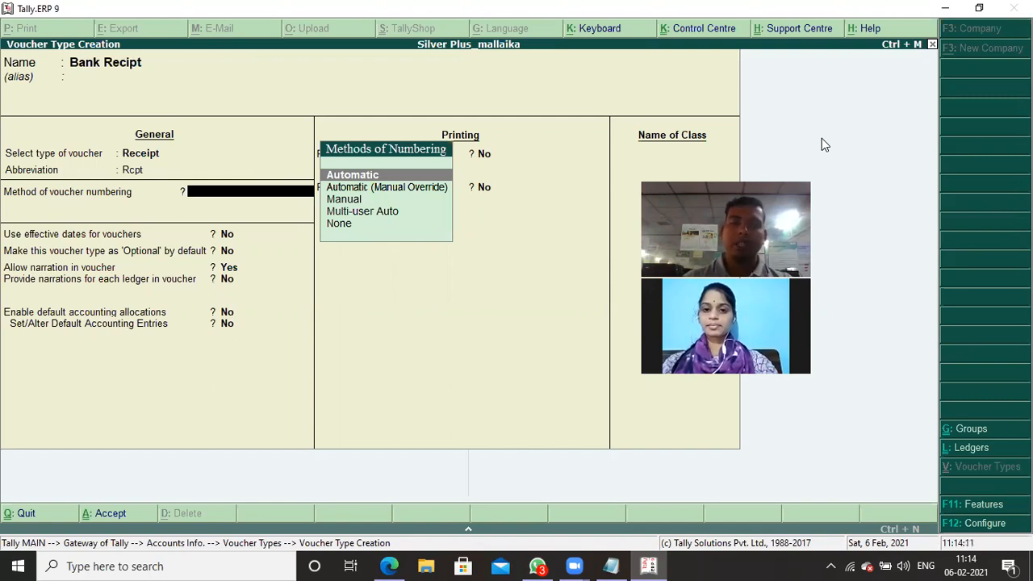
{"action": "key", "text": "Return"}
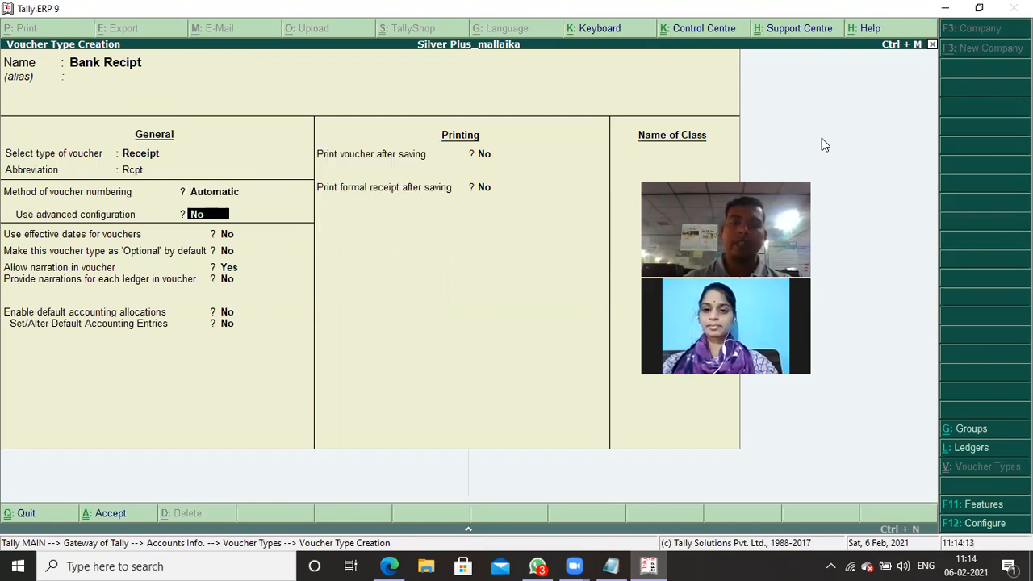
- Enable advanced numbering configuration, keeping starting number 1, width 0, no zero prefill and a yearly restart from 1-Apr-2020
{"action": "type", "text": "y"}
{"action": "key", "text": "Return"}
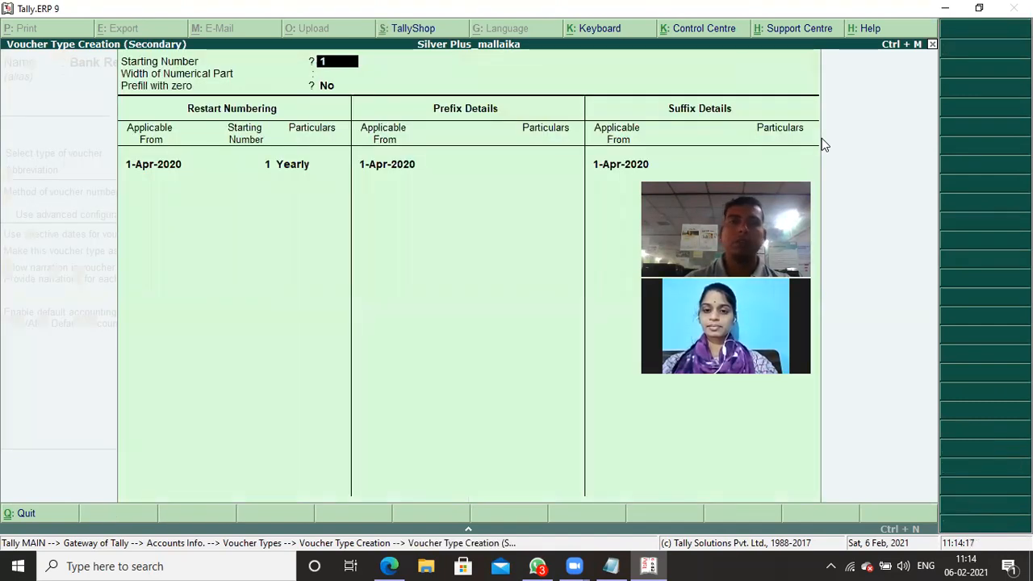
{"action": "key", "text": "Return"}
{"action": "key", "text": "Return"}
{"action": "key", "text": "Return"}
{"action": "key", "text": "Return"}
{"action": "key", "text": "Return"}
{"action": "key", "text": "Return"}
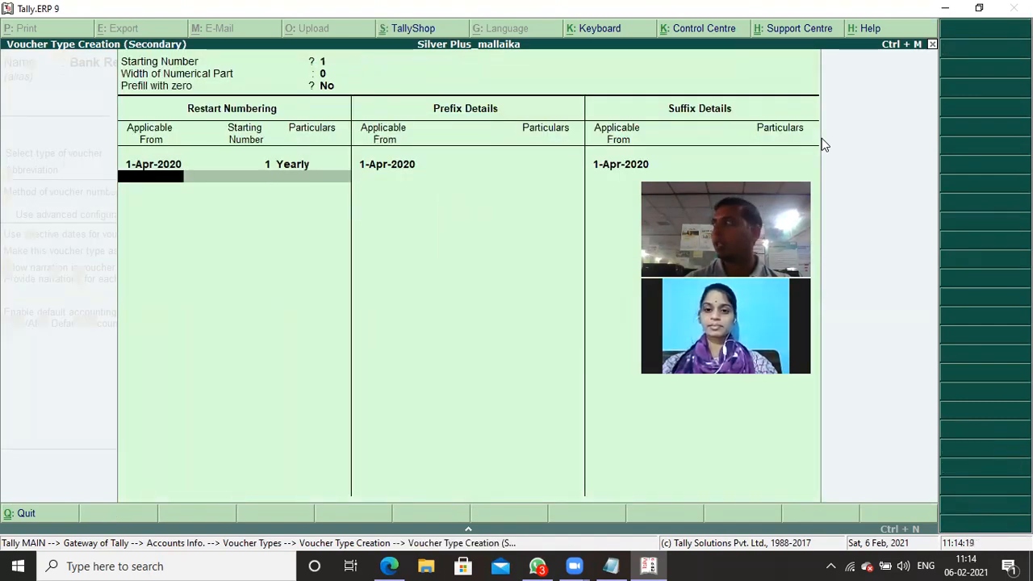
{"action": "key", "text": "Return"}
{"action": "key", "text": "Return"}
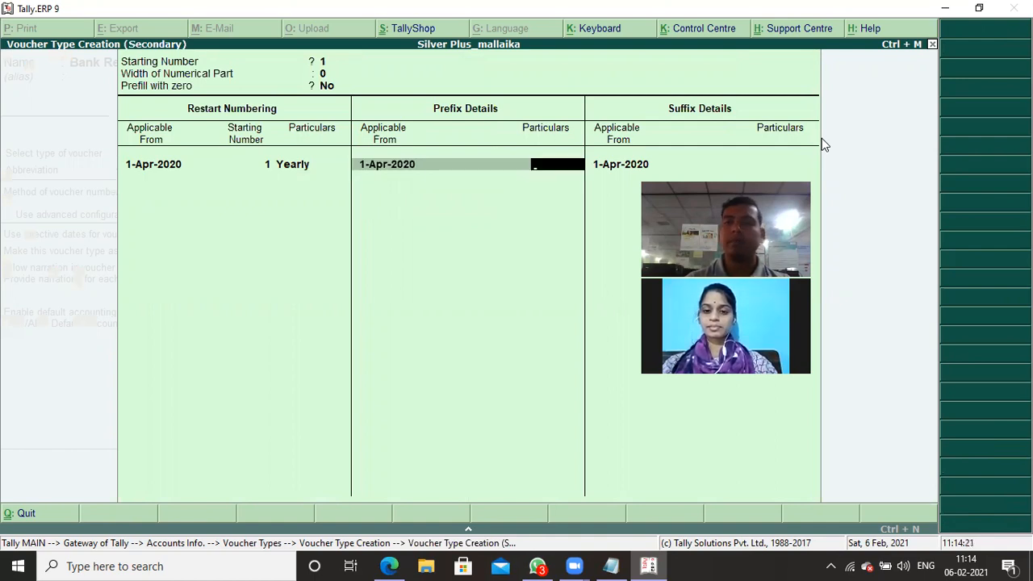
- Set the voucher number prefix to "Br/" and the suffix to "/20-21", both applicable from 1-Apr-2020
{"action": "type", "text": "Br"}
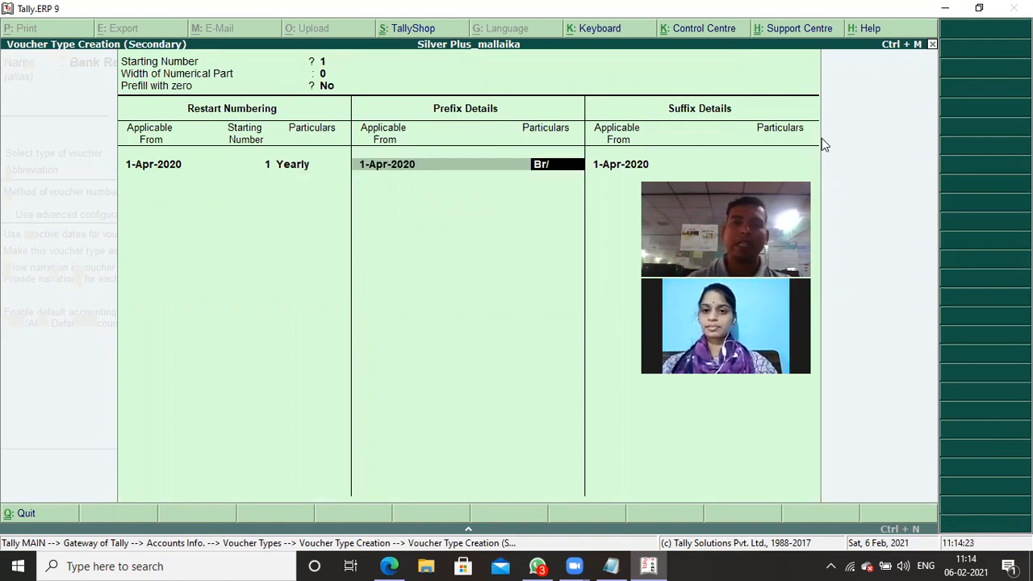
{"action": "type", "text": "/"}
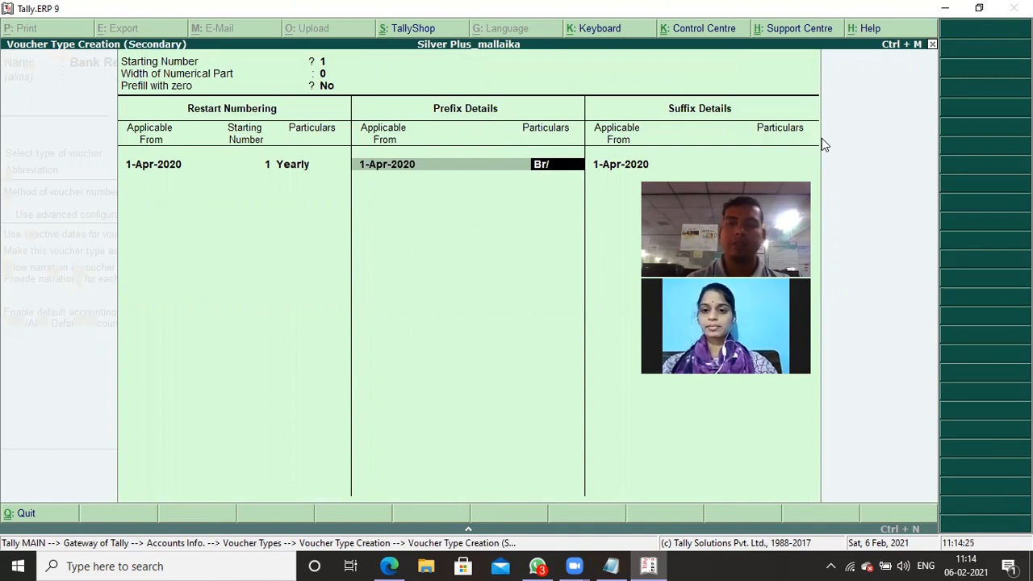
{"action": "key", "text": "Return"}
{"action": "key", "text": "Return"}
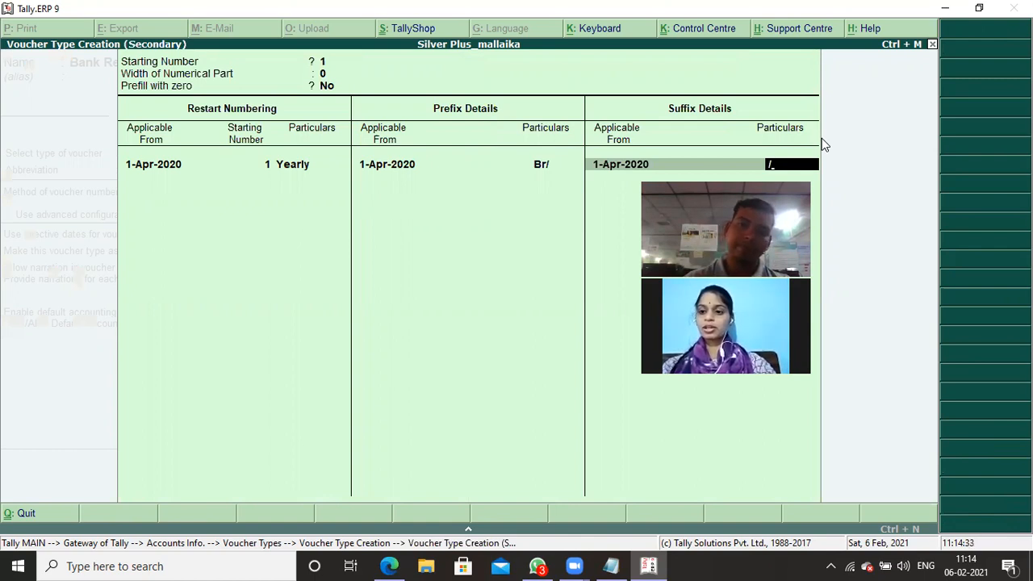
{"action": "type", "text": "20-21"}
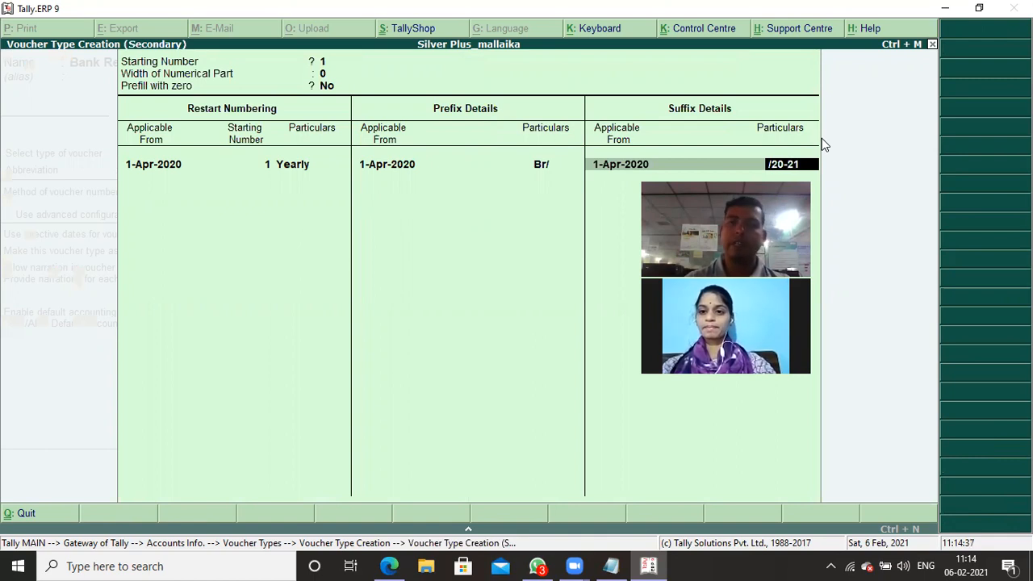
{"action": "key", "text": "Return"}
{"action": "key", "text": "Return"}
{"action": "key", "text": "Return"}
{"action": "key", "text": "Return"}
{"action": "key", "text": "Return"}
{"action": "key", "text": "Return"}
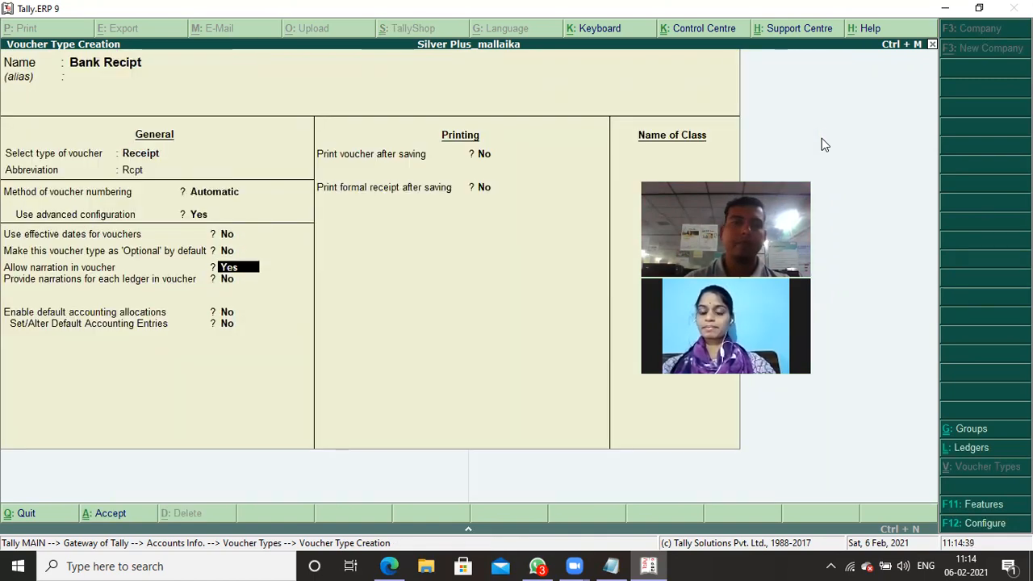
- Save the Bank Recipt voucher type, keeping narration allowed and the remaining options at their defaults
{"action": "key", "text": "Return"}
{"action": "key", "text": "Return"}
{"action": "key", "text": "Return"}
{"action": "key", "text": "Return"}
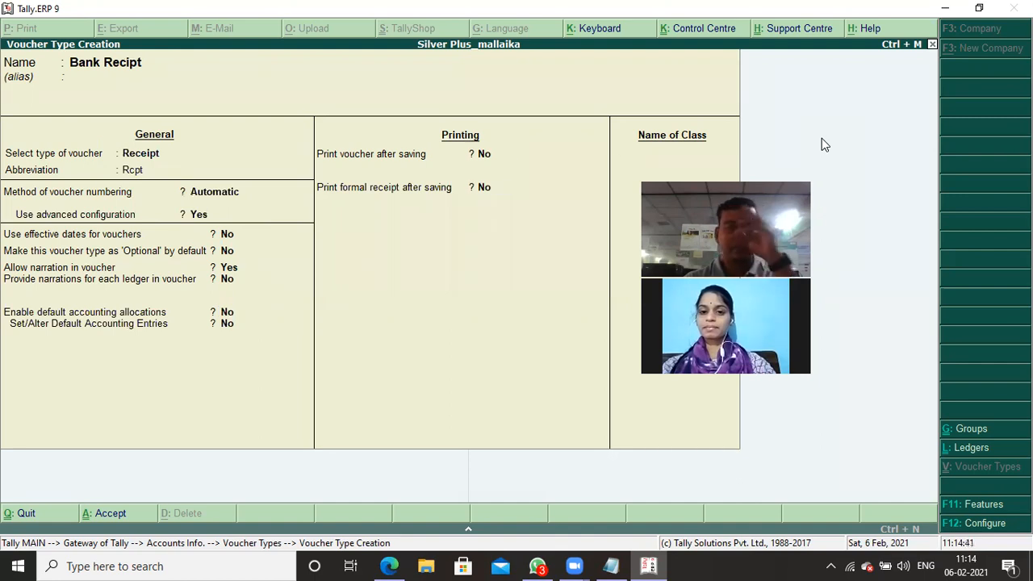
- Name the next new voucher type "Bank Payment" and leave its alias empty
{"action": "type", "text": "Banksp"}
{"action": "key", "text": "BackSpace"}
{"action": "key", "text": "BackSpace"}
{"action": "type", "text": "Paymen"}
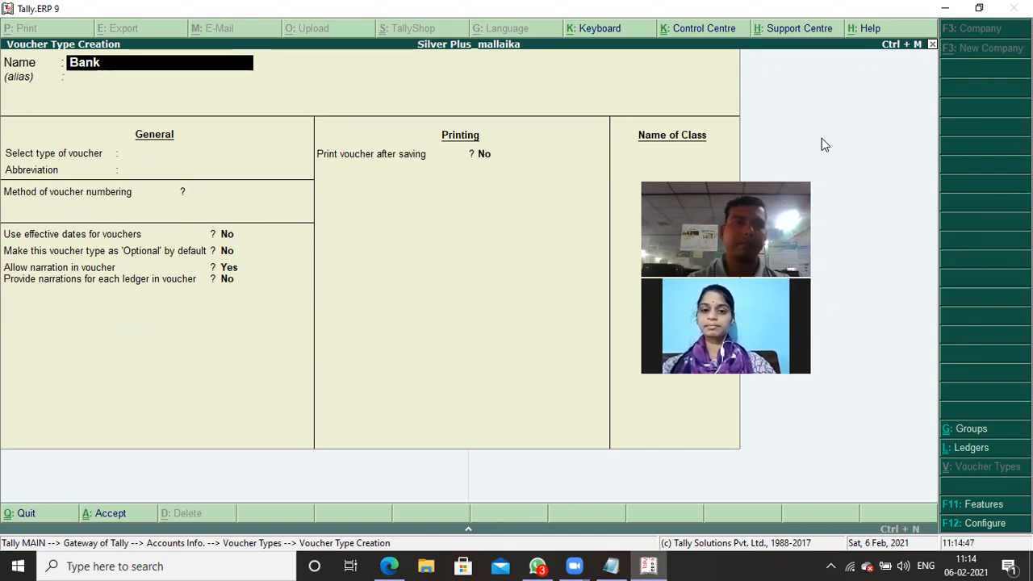
{"action": "type", "text": "t"}
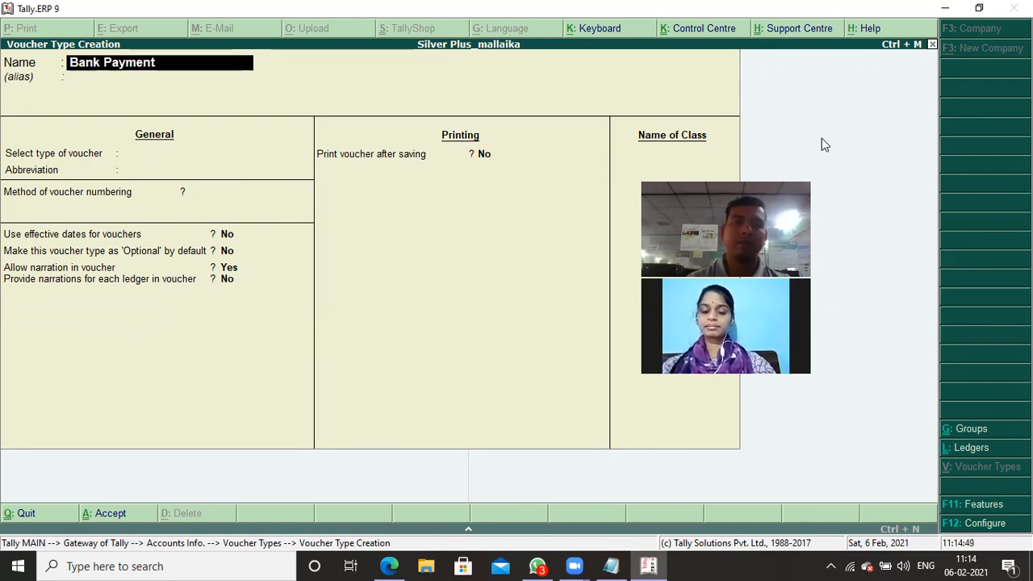
{"action": "key", "text": "Return"}
- Base the voucher type on Payment, keep the abbreviation Pymt and use the Automatic numbering method
{"action": "type", "text": "P"}
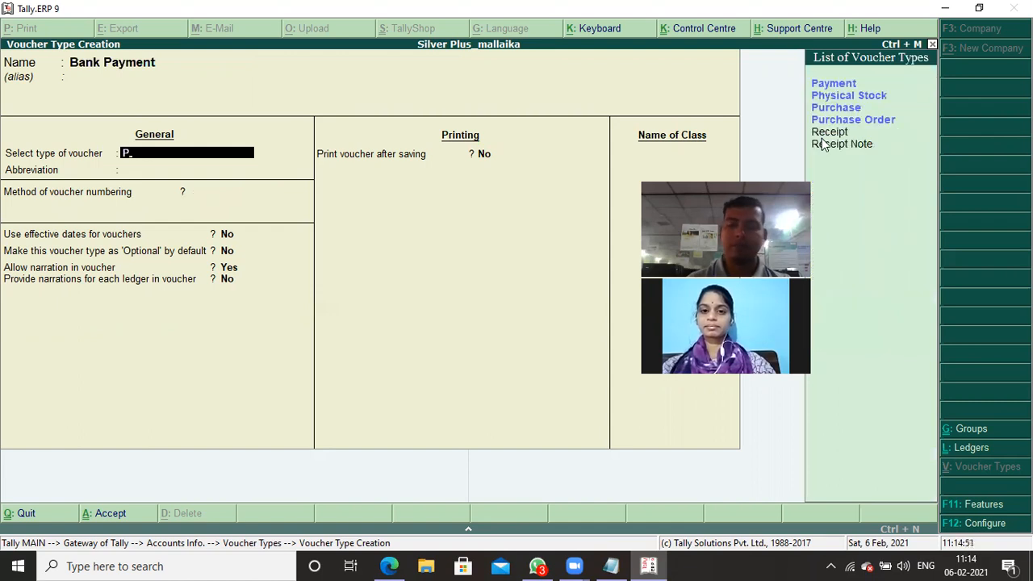
{"action": "key", "text": "Return"}
{"action": "key", "text": "Return"}
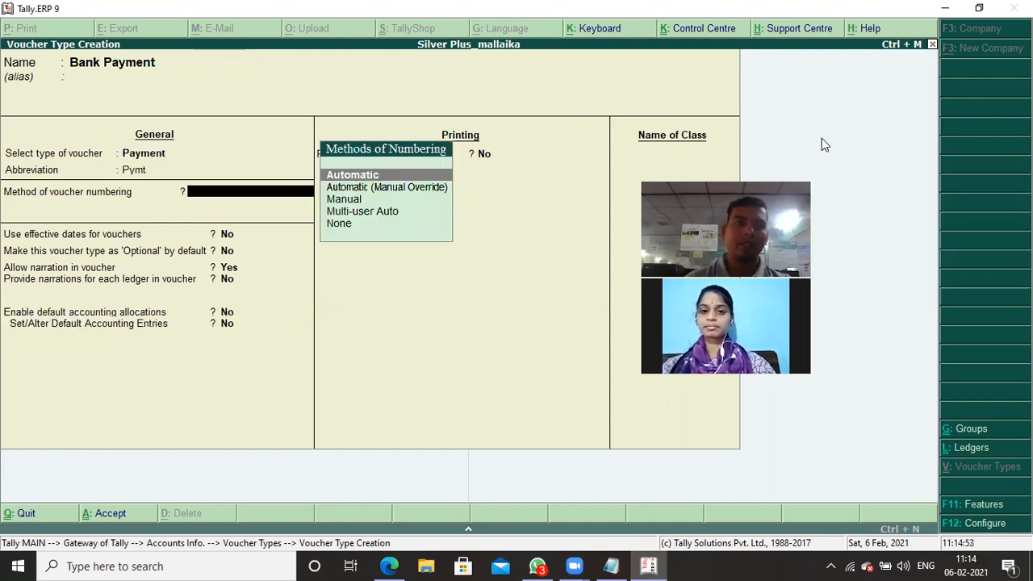
{"action": "key", "text": "Return"}
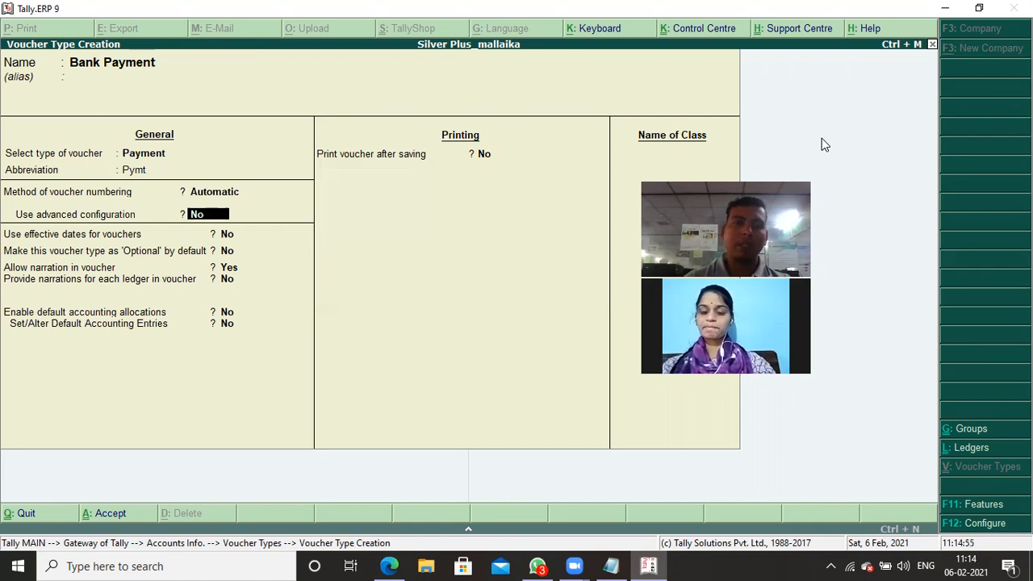
- Enable advanced numbering for Bank Payment, keeping starting number 1, width 0, no zero prefill and a yearly restart from 1-Apr-2020
{"action": "type", "text": "y"}
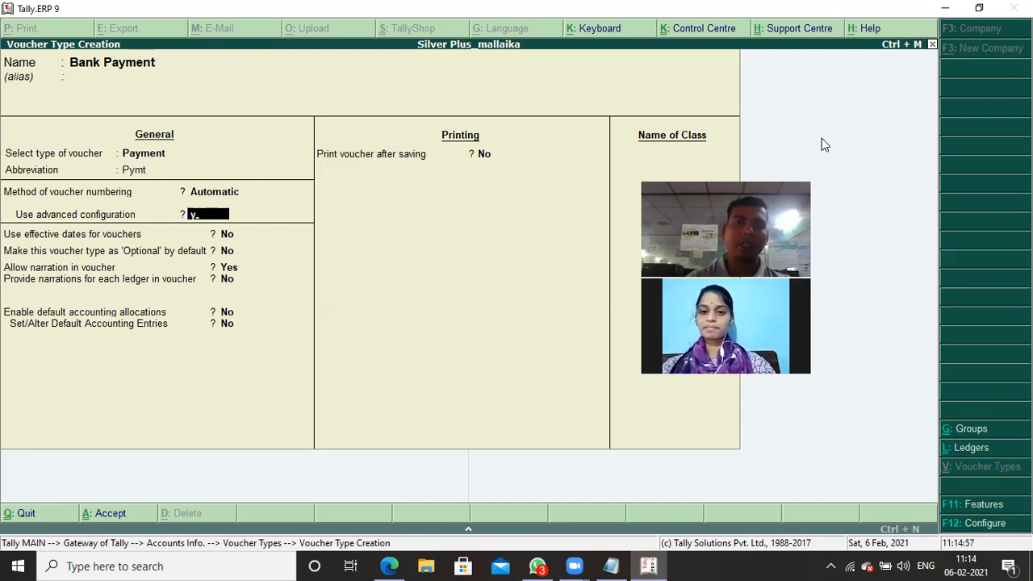
{"action": "key", "text": "Return"}
{"action": "key", "text": "Return"}
{"action": "key", "text": "Return"}
{"action": "key", "text": "Return"}
{"action": "key", "text": "Return"}
{"action": "key", "text": "Return"}
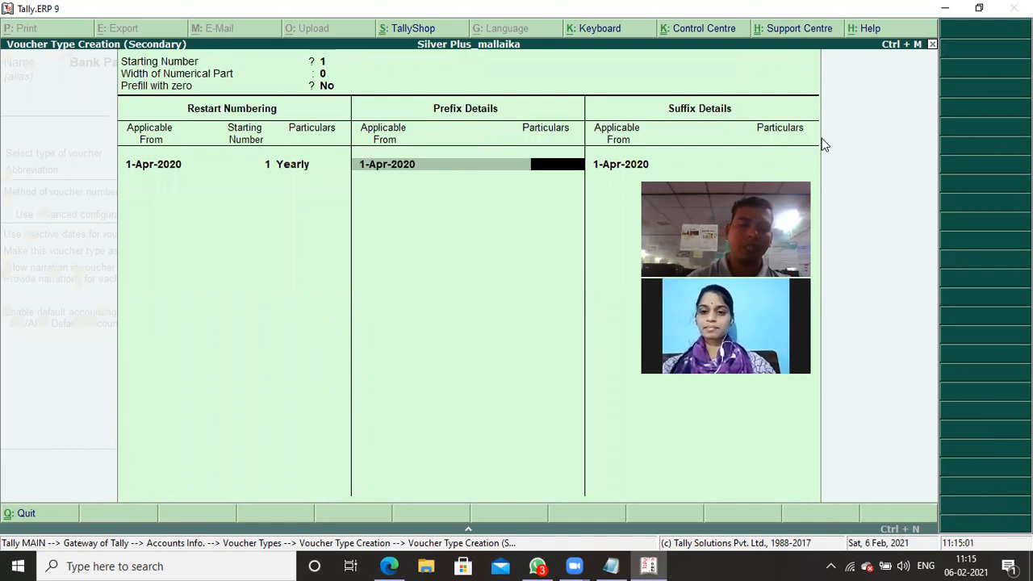
- Set the Bank Payment number prefix to "Bp/" and the suffix to "/20-21", both applicable from 1-Apr-2020
{"action": "type", "text": "Bp"}
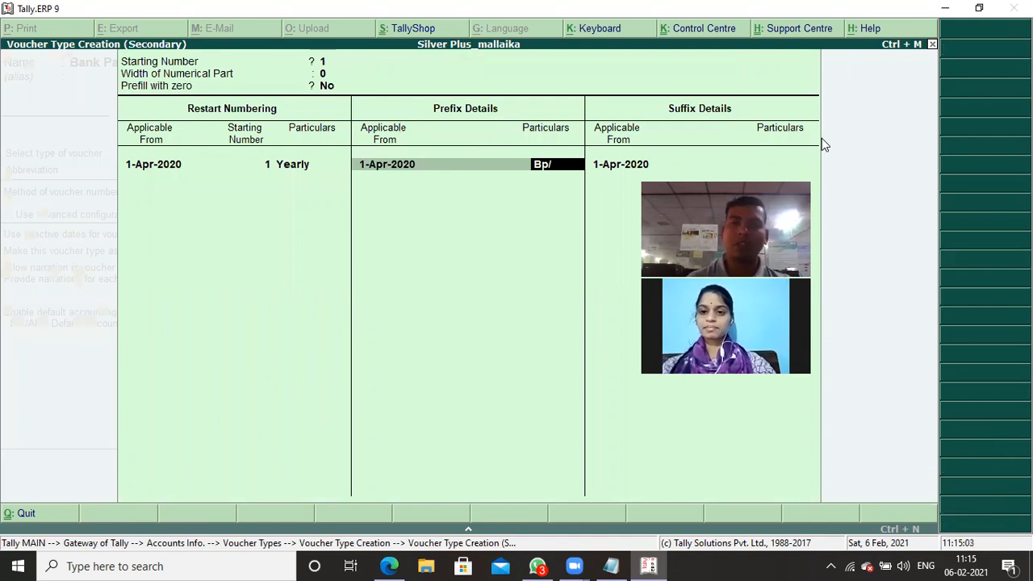
{"action": "type", "text": "/"}
{"action": "key", "text": "Return"}
{"action": "key", "text": "Return"}
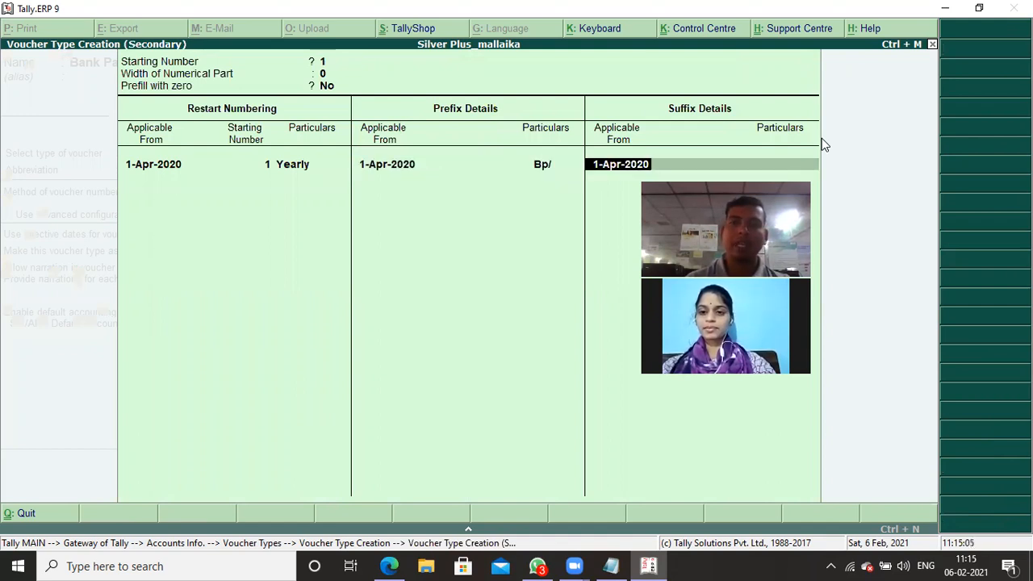
{"action": "type", "text": "/20-21"}
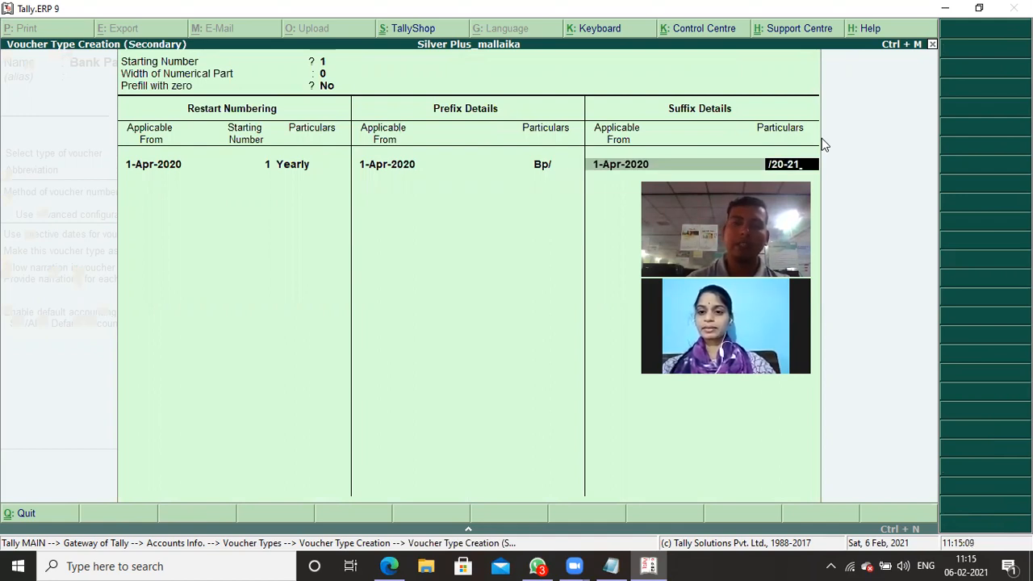
{"action": "key", "text": "Return"}
{"action": "key", "text": "Return"}
{"action": "key", "text": "Return"}
{"action": "key", "text": "Return"}
{"action": "key", "text": "Return"}
{"action": "key", "text": "Return"}
{"action": "key", "text": "Return"}
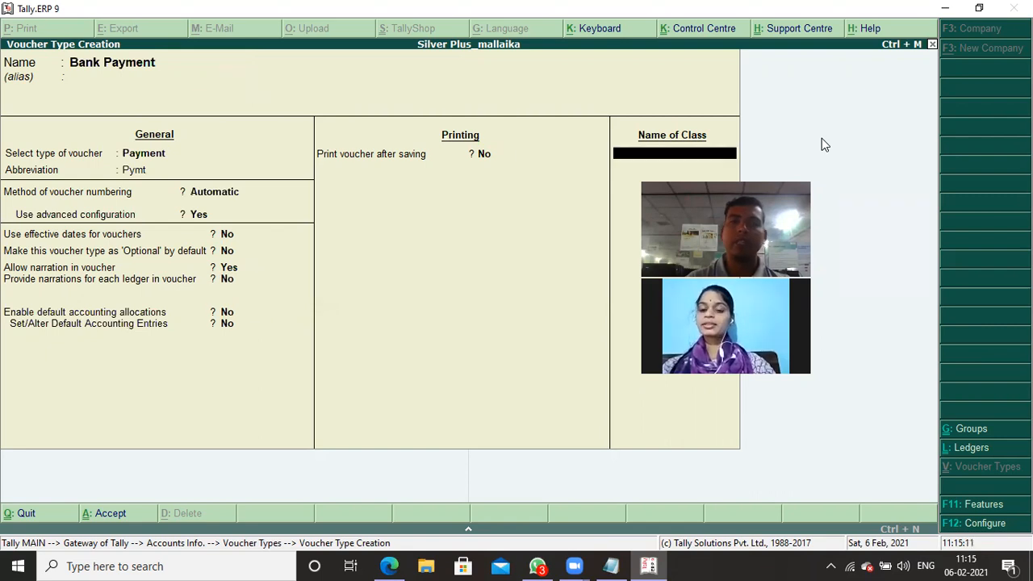
- Save the Bank Payment voucher type with its remaining options at their defaults and no voucher class
{"action": "key", "text": "Return"}
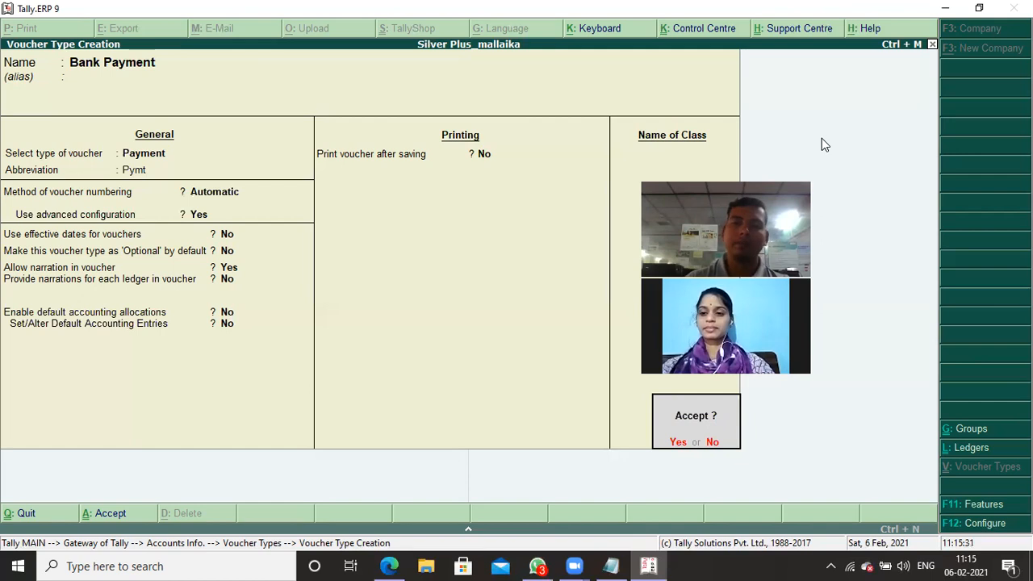
{"action": "key", "text": "Return"}
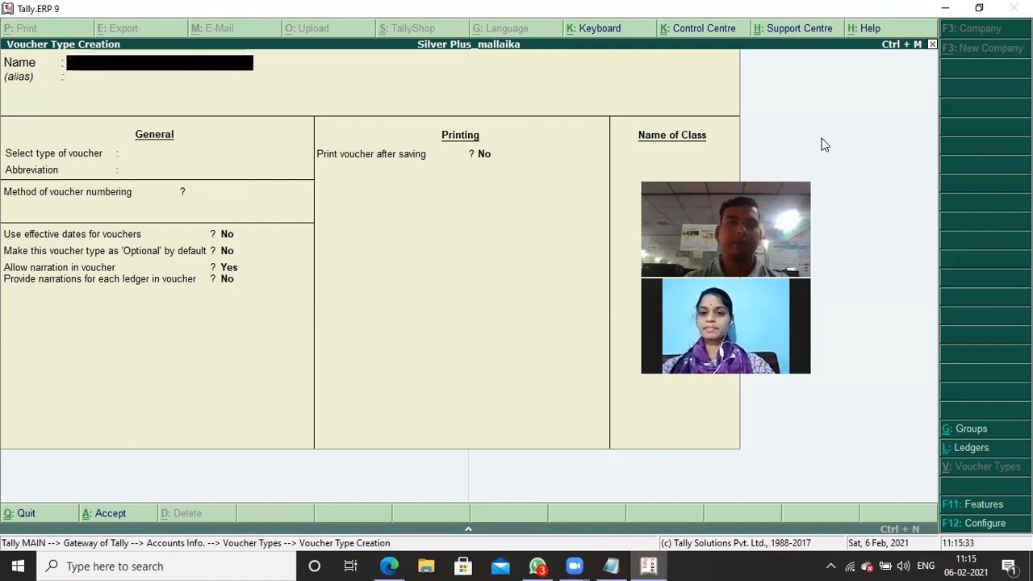
- Leave voucher type creation, return to the accounts information and start creating a single ledger
{"action": "key", "text": "Escape"}
{"action": "key", "text": "Return"}
{"action": "key", "text": "Escape"}
{"action": "key", "text": "Escape"}
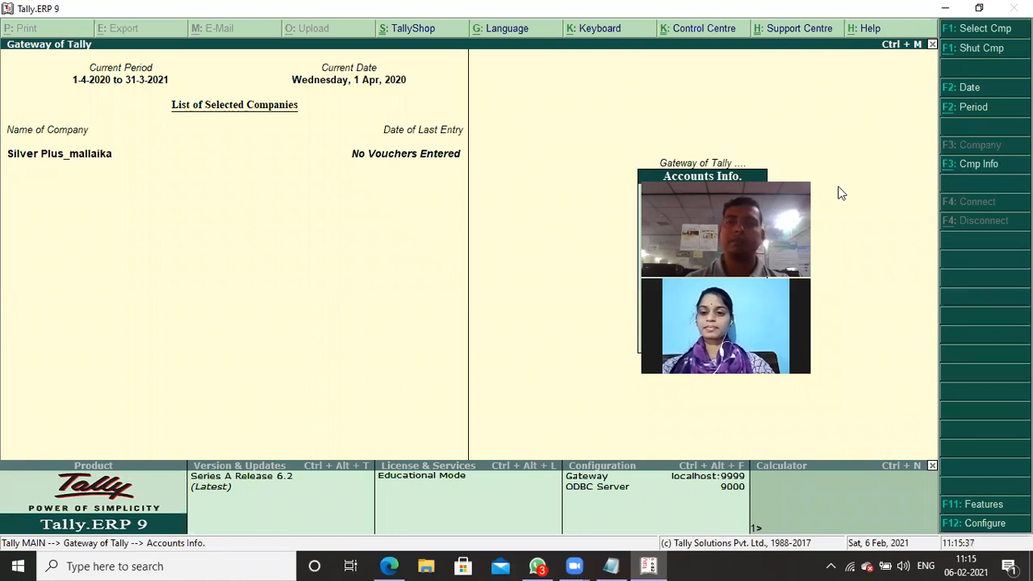
{"action": "key", "text": "Up"}
{"action": "key", "text": "Up"}
{"action": "key", "text": "Down"}
{"action": "key", "text": "Return"}
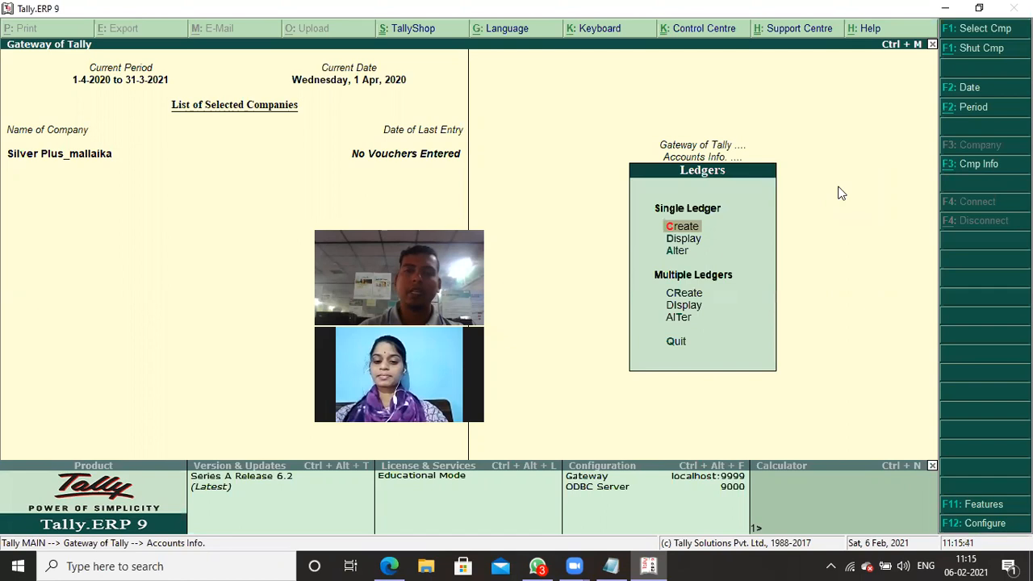
{"action": "key", "text": "Return"}
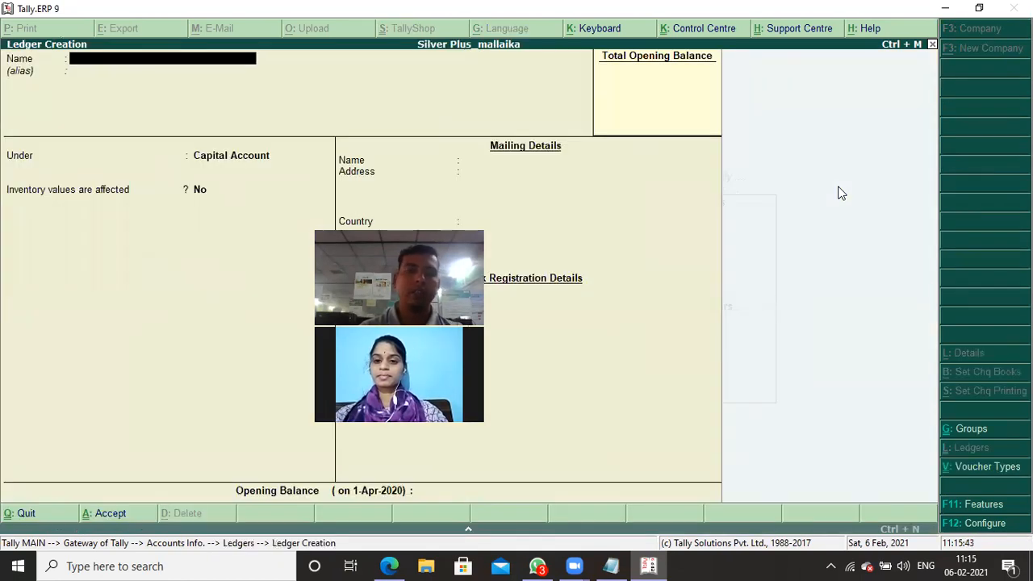
- Create a ledger in the capital contributor's name under Capital Account, with default mailing details and no opening balance
{"action": "type", "text": "M"}
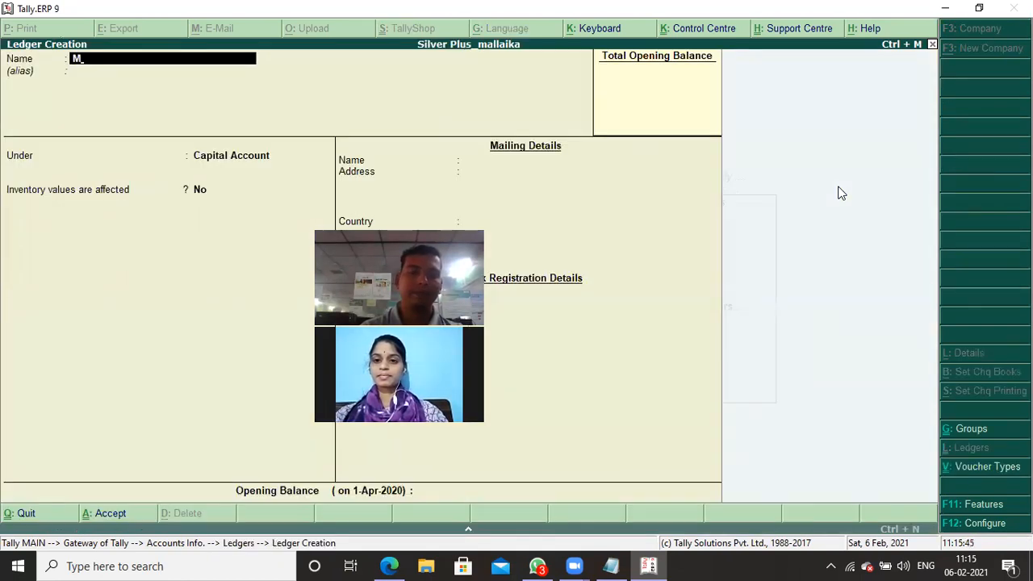
{"action": "type", "text": "illan"}
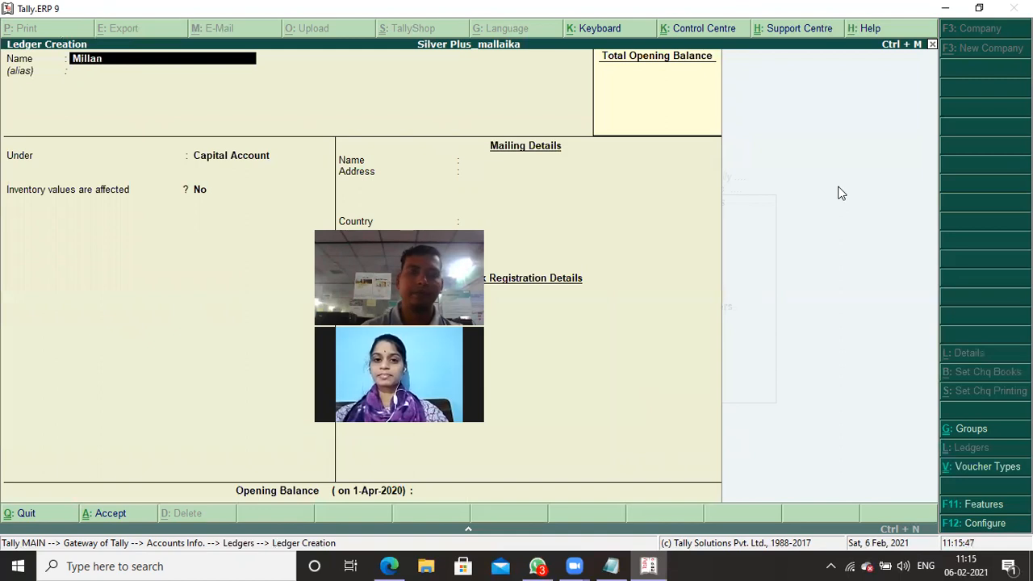
{"action": "key", "text": "Return"}
{"action": "key", "text": "Return"}
{"action": "key", "text": "Return"}
{"action": "key", "text": "Return"}
{"action": "key", "text": "Return"}
{"action": "key", "text": "Return"}
{"action": "key", "text": "Return"}
{"action": "key", "text": "Return"}
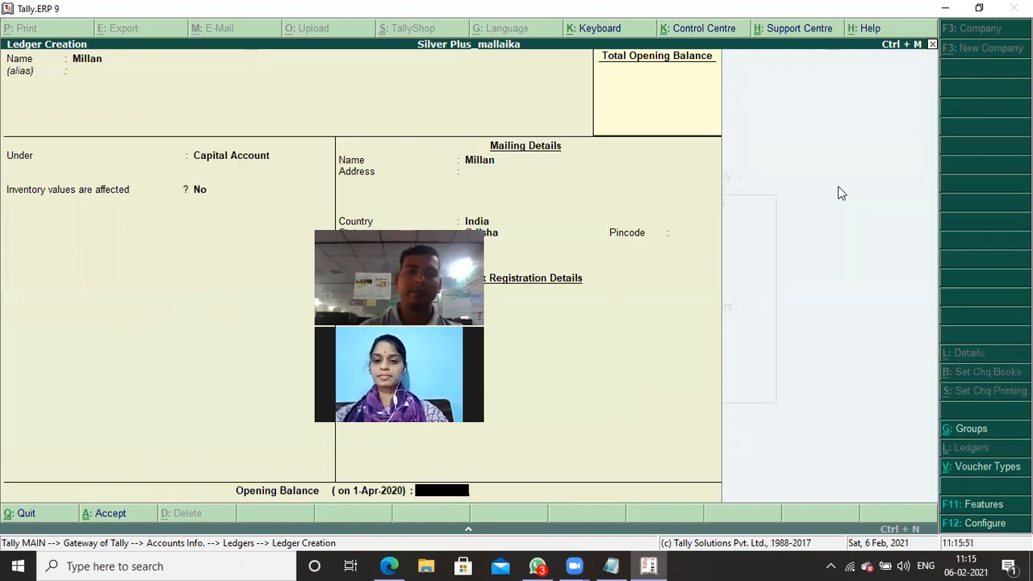
{"action": "key", "text": "Return"}
- Start a second ledger named "Hdfc Bank" and group it under Bank Accounts
{"action": "type", "text": "Hdfc"}
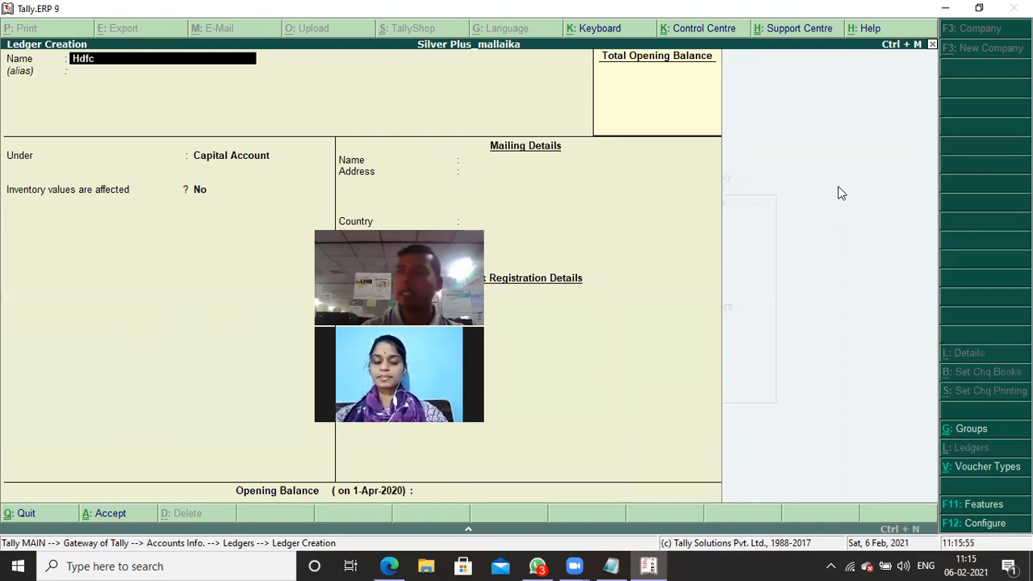
{"action": "type", "text": " Bank"}
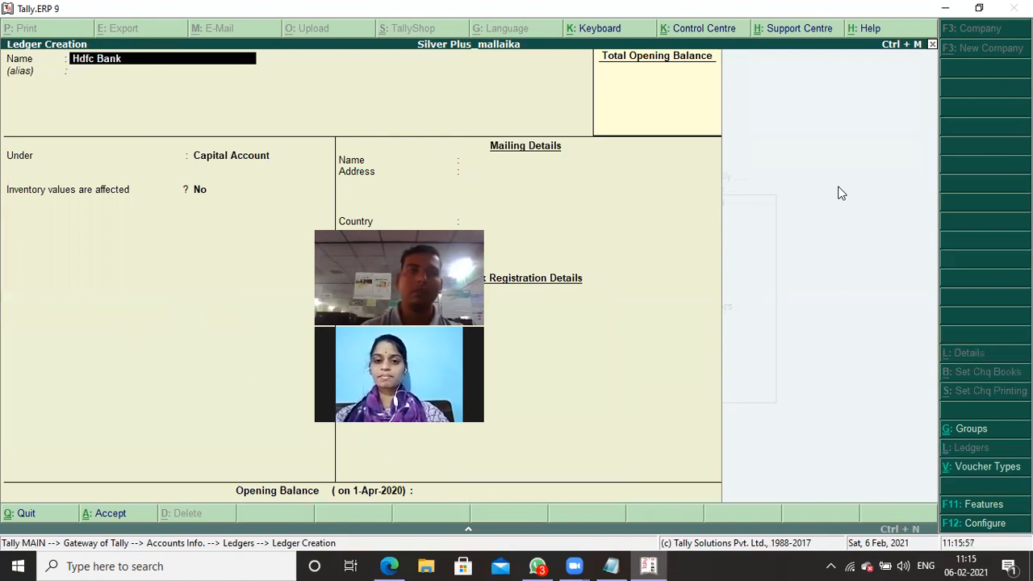
{"action": "key", "text": "Return"}
{"action": "key", "text": "Return"}
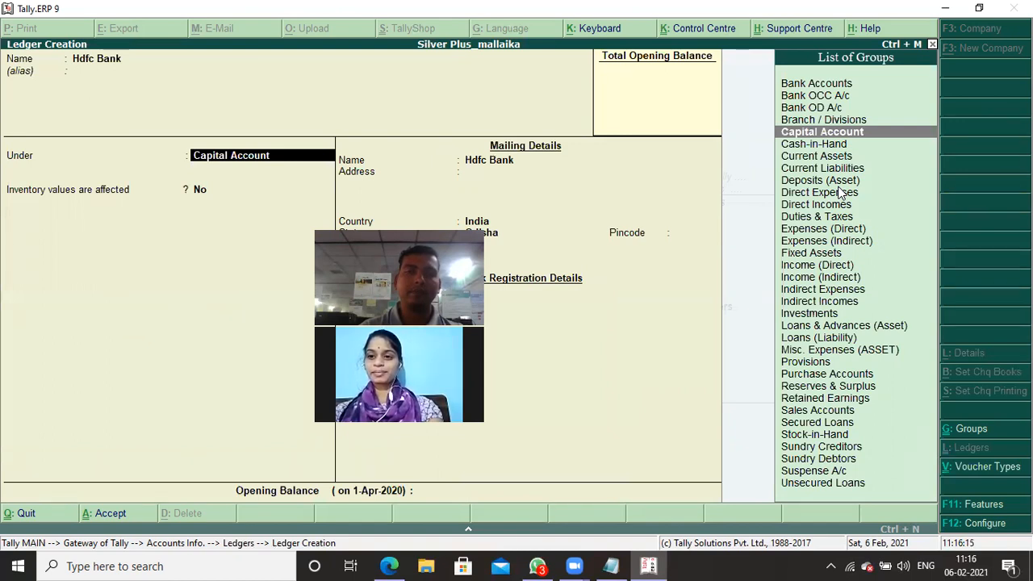
{"action": "type", "text": "Bank"}
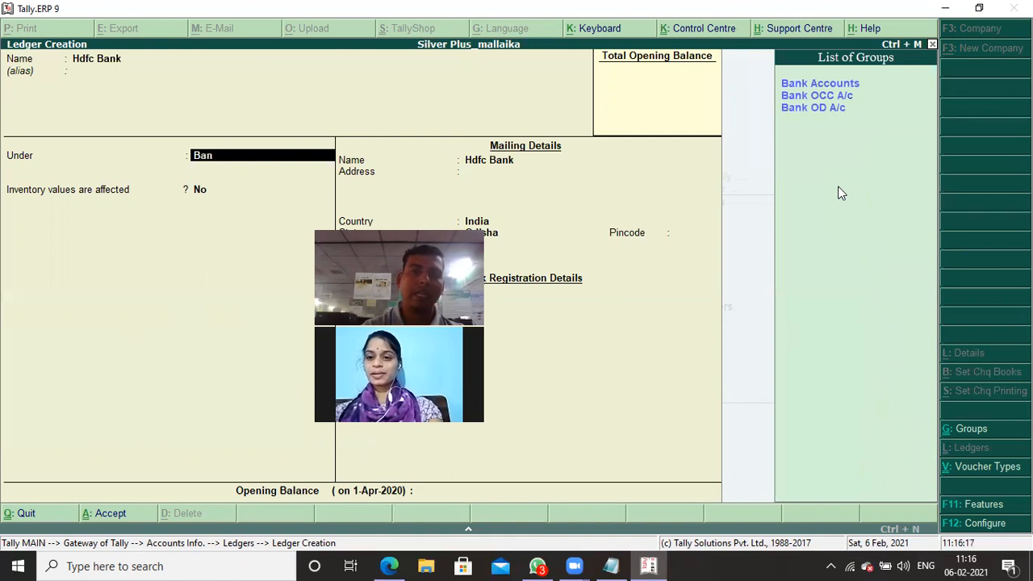
{"action": "key", "text": "Return"}
{"action": "key", "text": "Return"}
{"action": "key", "text": "Return"}
{"action": "key", "text": "Return"}
{"action": "key", "text": "Return"}
{"action": "key", "text": "Return"}
{"action": "key", "text": "Return"}
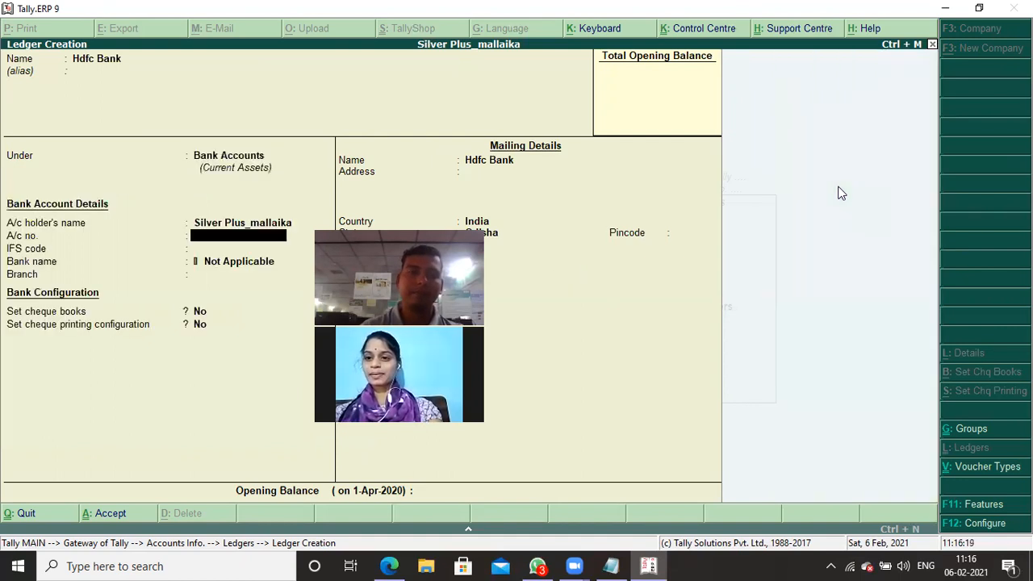
- Save the Hdfc Bank ledger with the default holder's name, empty account details and both cheque options set to No
{"action": "key", "text": "Return"}
{"action": "key", "text": "Return"}
{"action": "key", "text": "Return"}
{"action": "key", "text": "Return"}
{"action": "key", "text": "Return"}
{"action": "key", "text": "Return"}
{"action": "key", "text": "Return"}
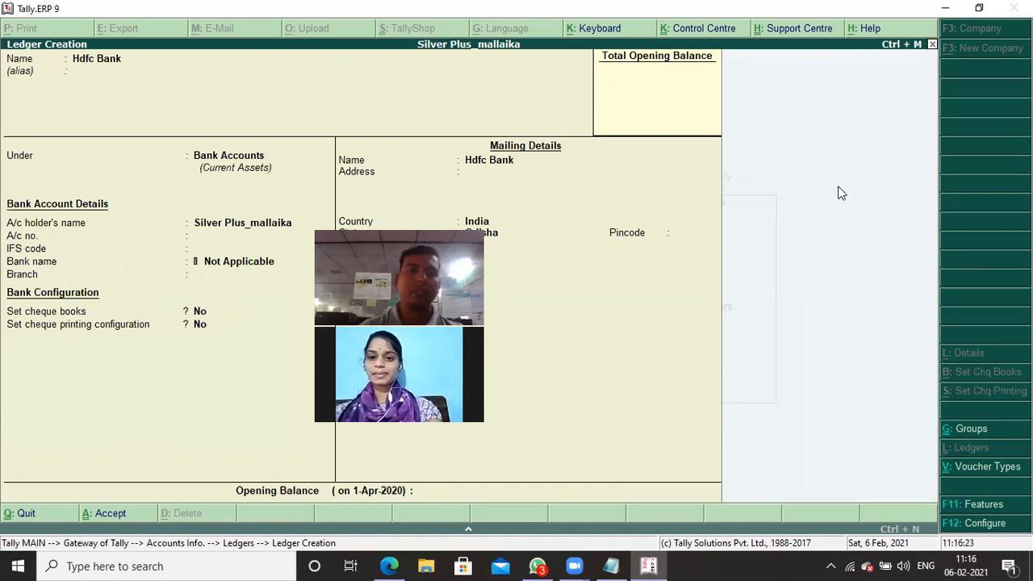
- Leave the ledger screens, return to the Gateway of Tally and open accounting voucher entry
{"action": "key", "text": "Escape"}
{"action": "key", "text": "Escape"}
{"action": "key", "text": "Escape"}
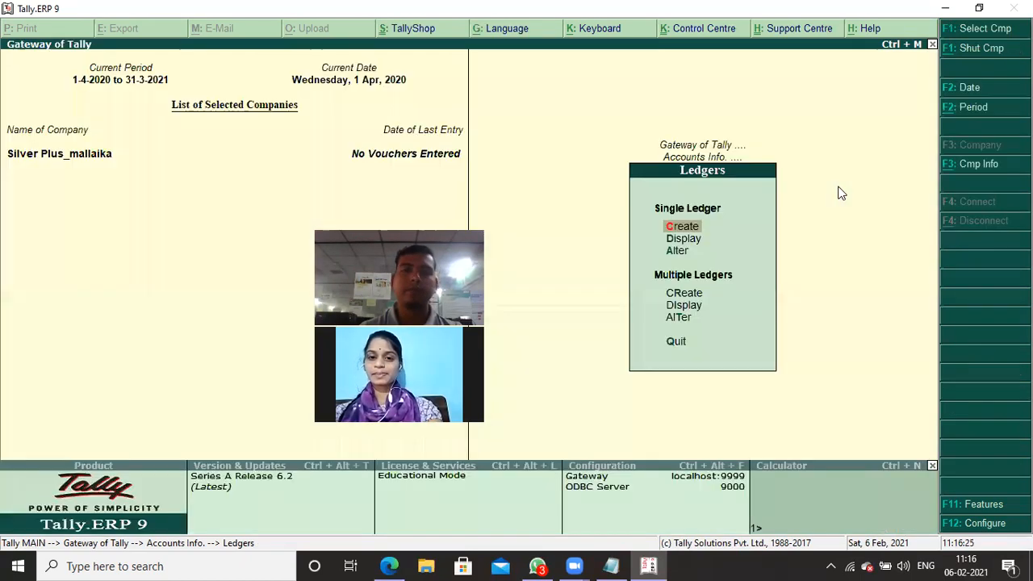
{"action": "key", "text": "Down"}
{"action": "key", "text": "Down"}
{"action": "key", "text": "Return"}
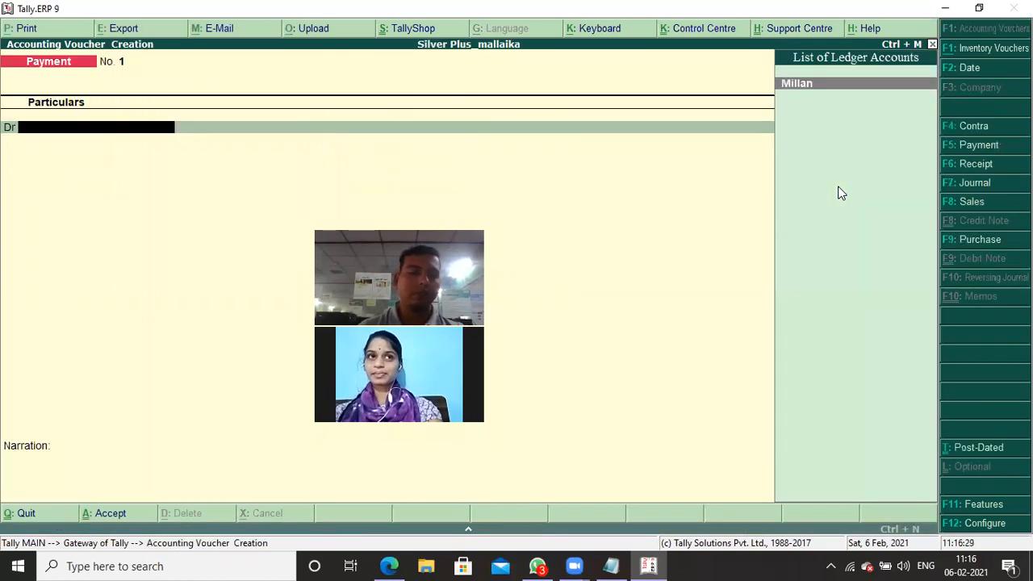
- Switch the voucher entry to the Bank Recipt type of receipt voucher
{"action": "key", "text": "F6"}
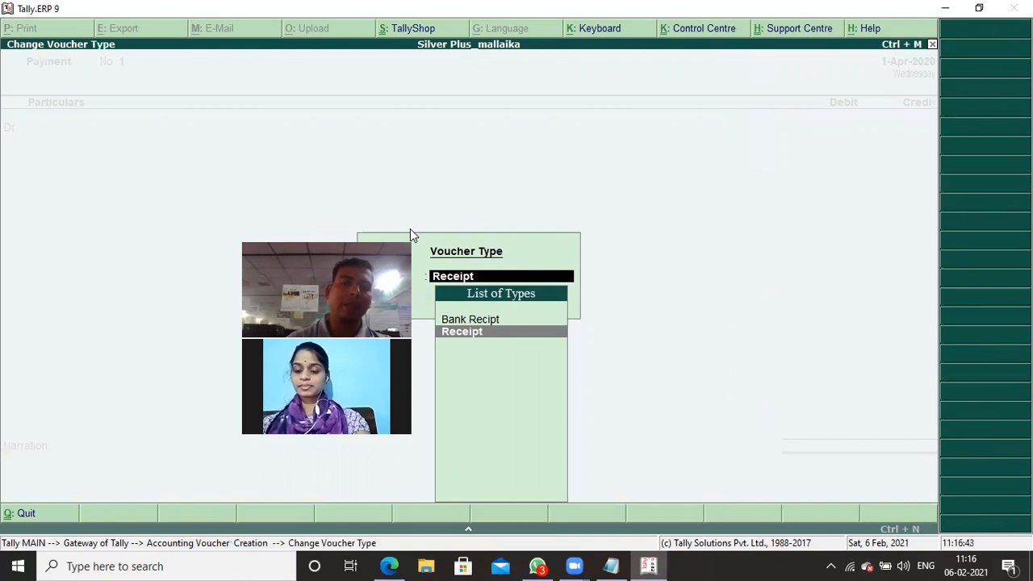
{"action": "key", "text": "Up"}
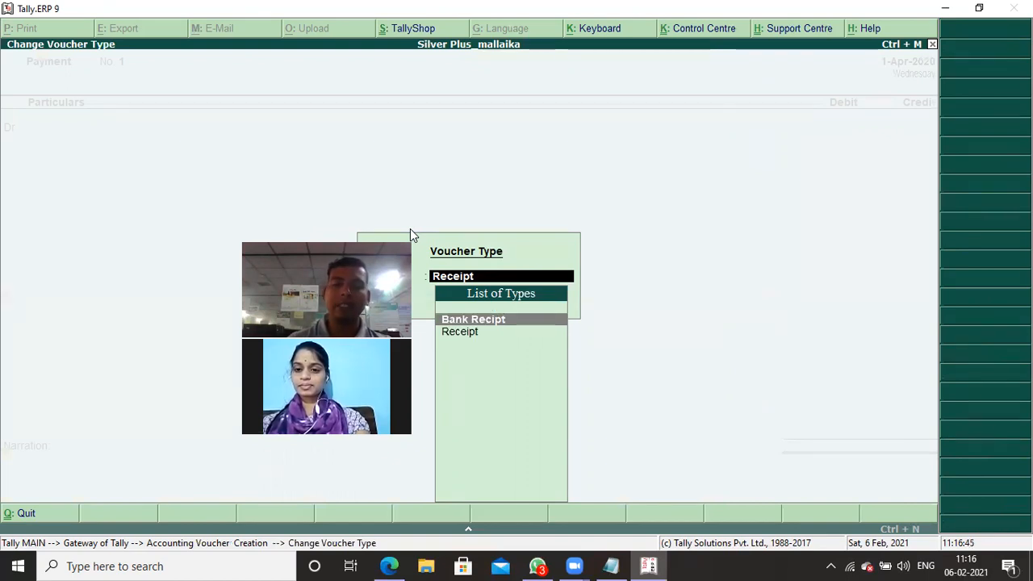
{"action": "key", "text": "Return"}
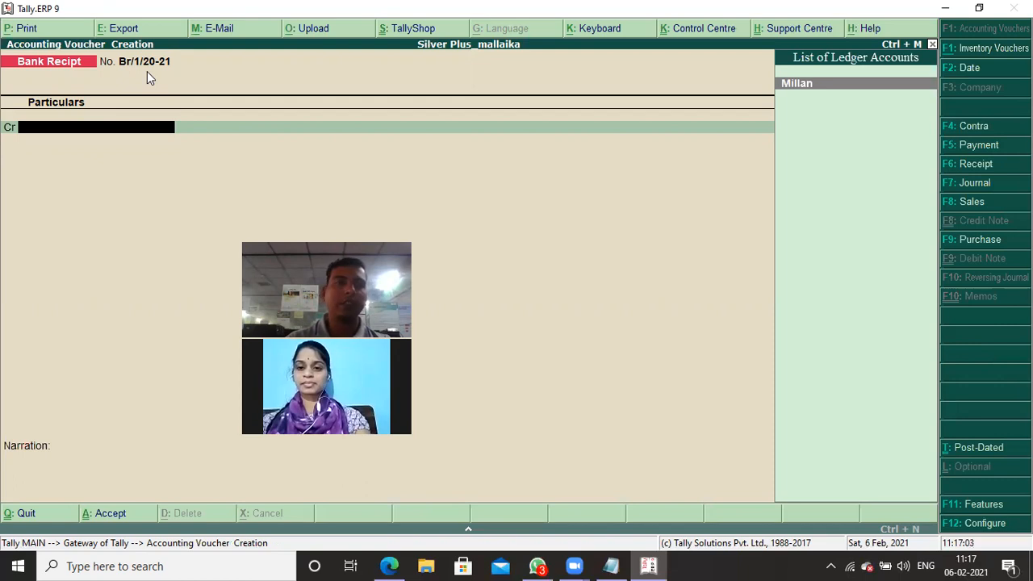
- Credit the capital contributor's ledger with 5,00,000 in the Bank Recipt voucher
{"action": "key", "text": "Return"}
{"action": "type", "text": "5"}
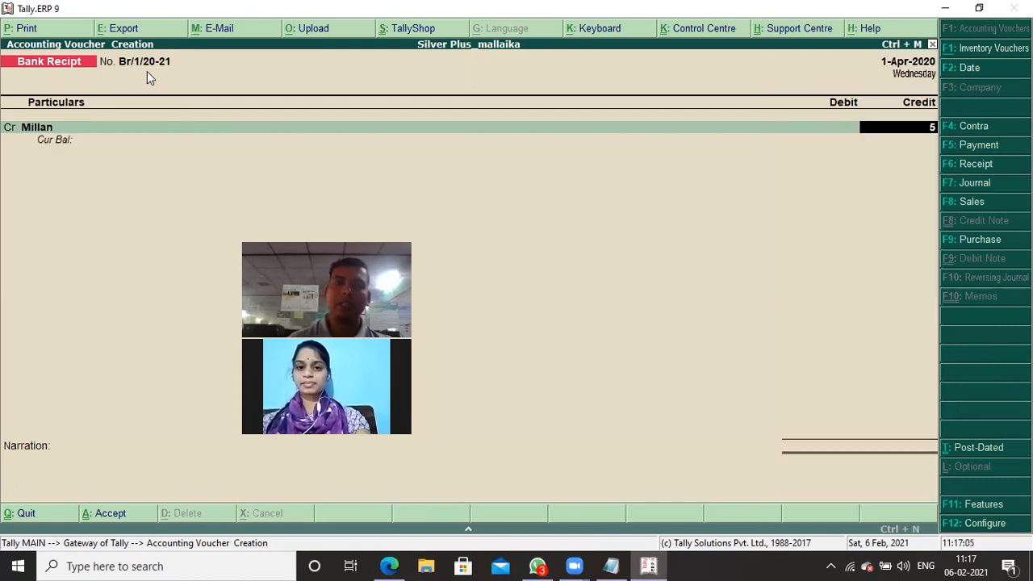
{"action": "type", "text": "0"}
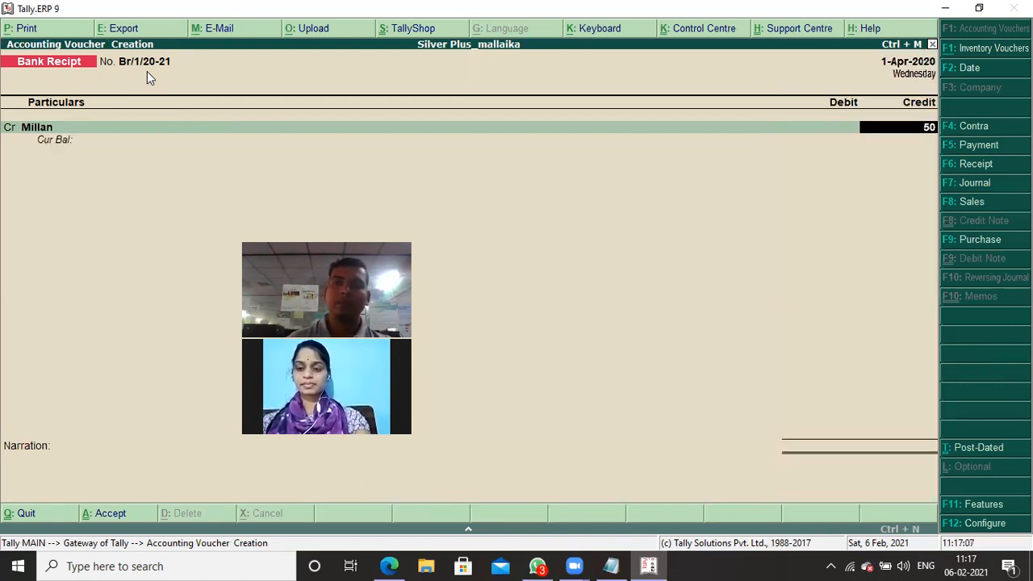
{"action": "type", "text": "0000"}
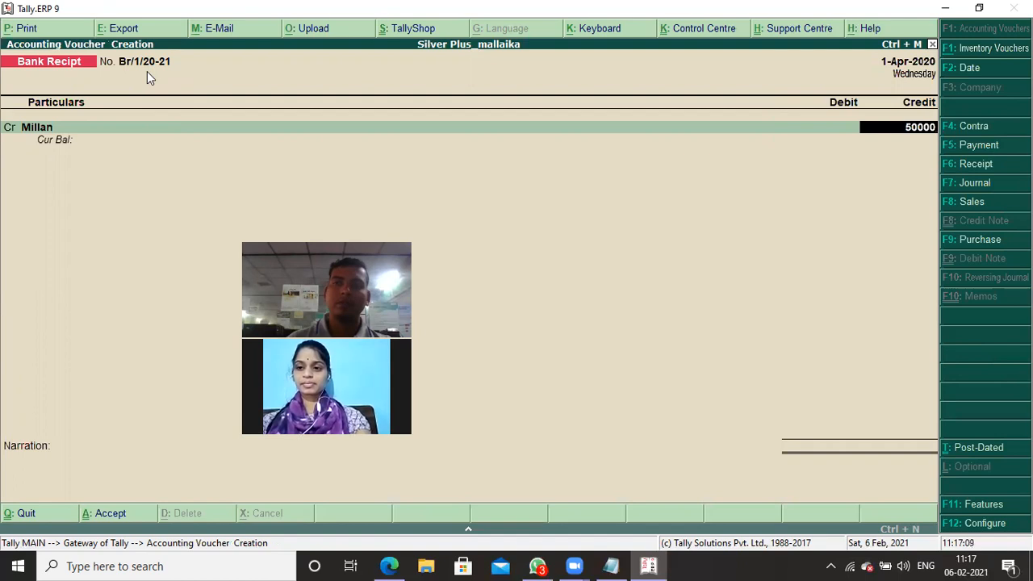
{"action": "key", "text": "Return"}
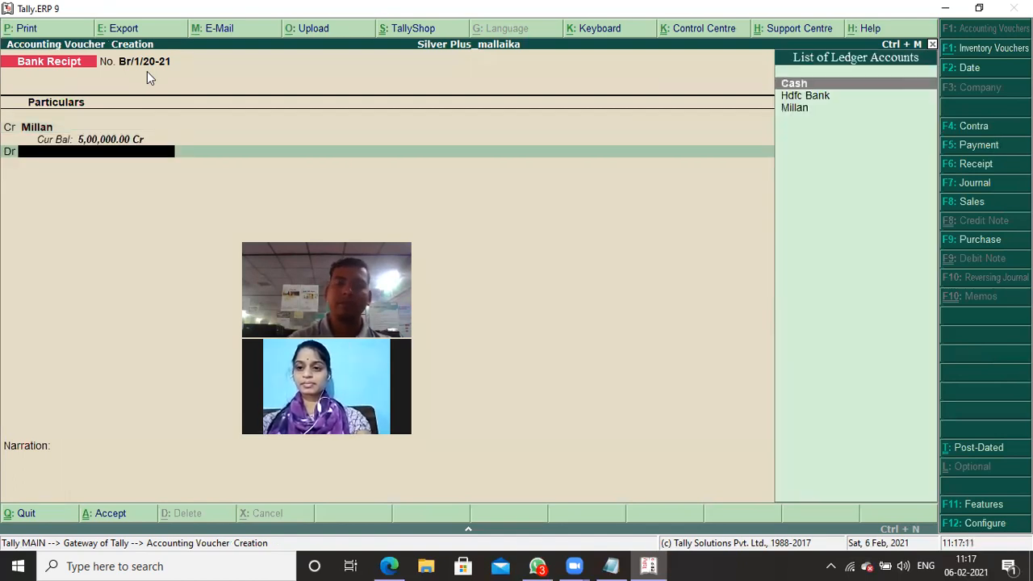
- Debit Hdfc Bank with 5,00,000, keep the default Cheque/DD bank allocation and save the Bank Recipt voucher
{"action": "key", "text": "Down"}
{"action": "key", "text": "Return"}
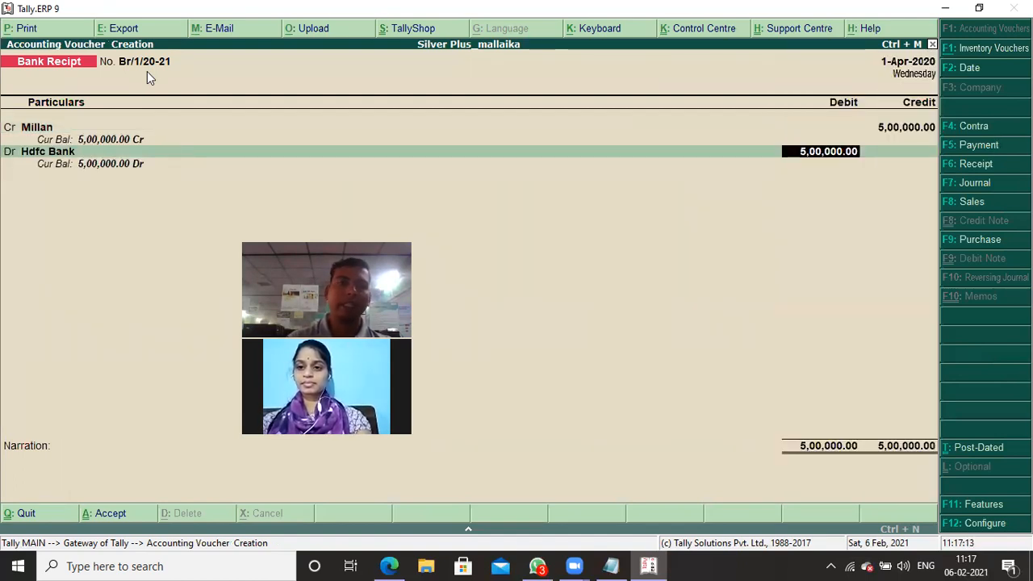
{"action": "key", "text": "Return"}
{"action": "key", "text": "Return"}
{"action": "key", "text": "Return"}
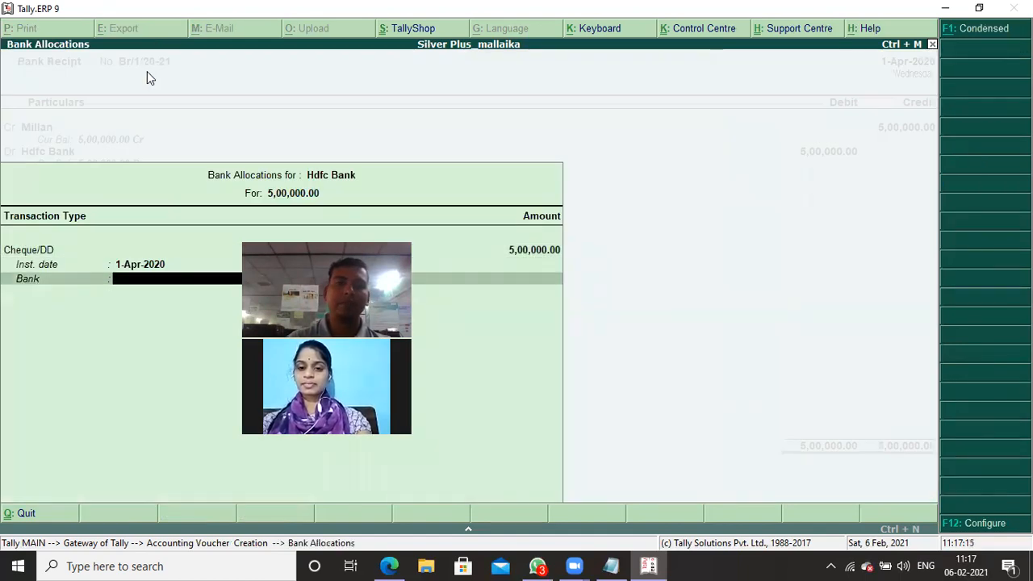
{"action": "key", "text": "Return"}
{"action": "key", "text": "Return"}
{"action": "key", "text": "Return"}
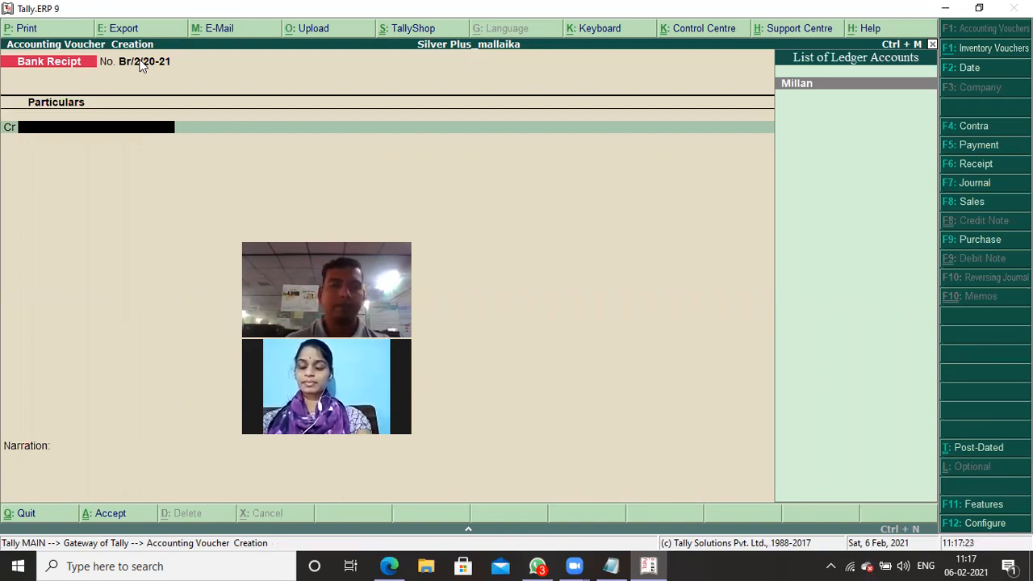
- Check the second transaction in the stock notes in Notepad and switch the Tally.ERP 9 voucher entry to Bank Payment
{"action": "key", "text": "alt+Tab"}
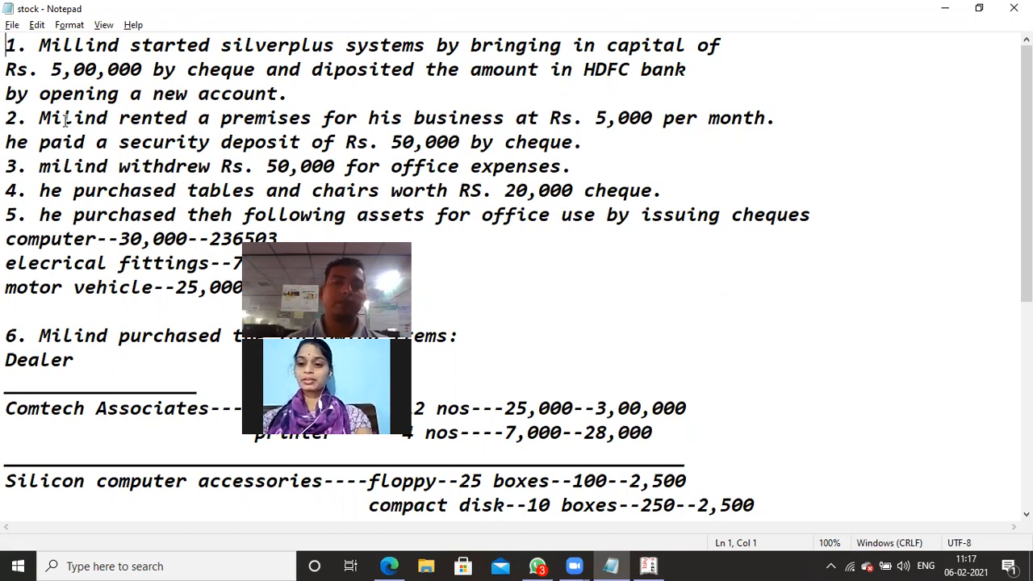
{"action": "key", "text": "alt+Tab"}
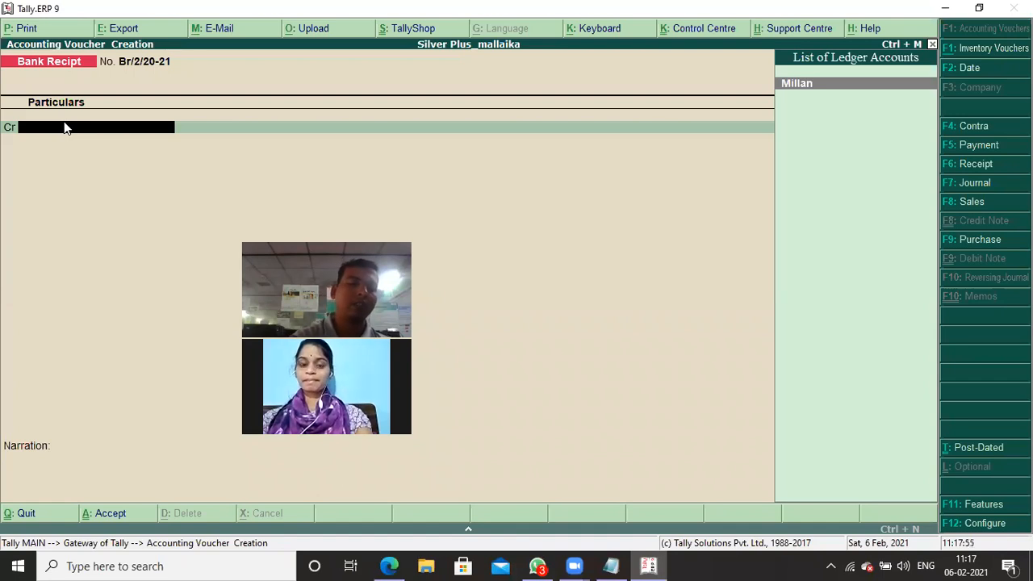
{"action": "key", "text": "F5"}
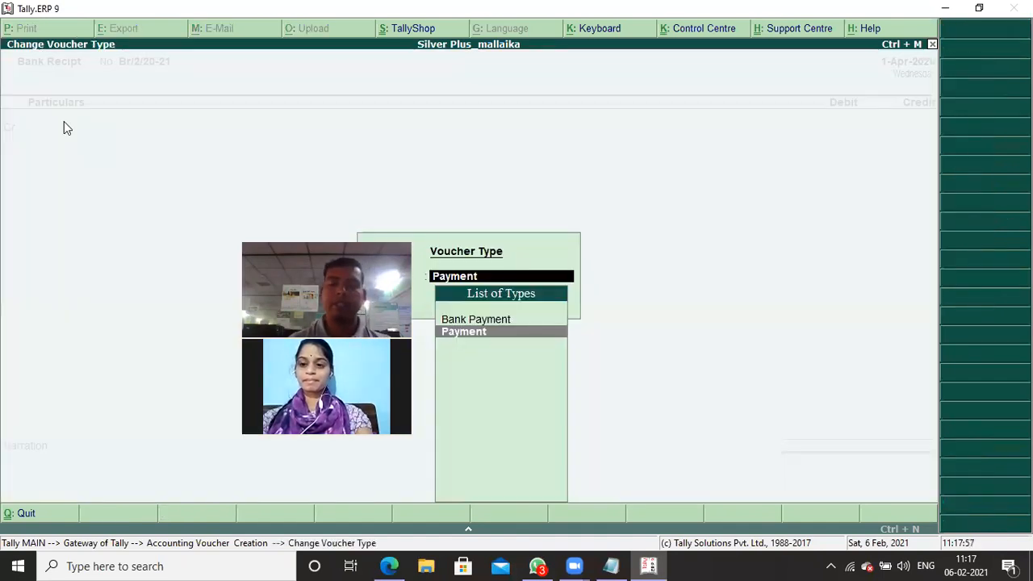
{"action": "key", "text": "Up"}
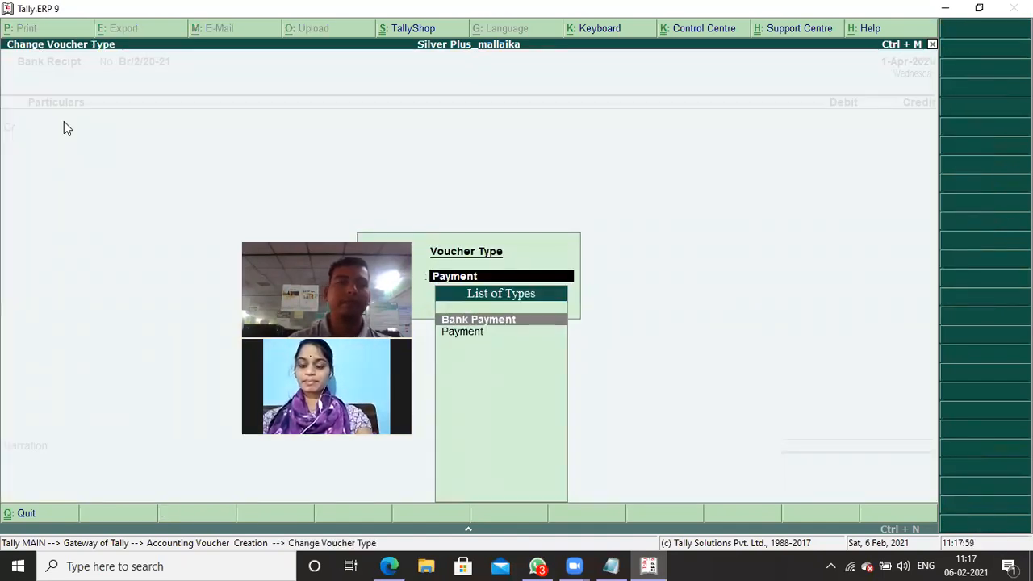
{"action": "key", "text": "Return"}
- Start a new ledger from the Bank Payment voucher, named Security Deposite, with no alias
{"action": "key", "text": "alt+c"}
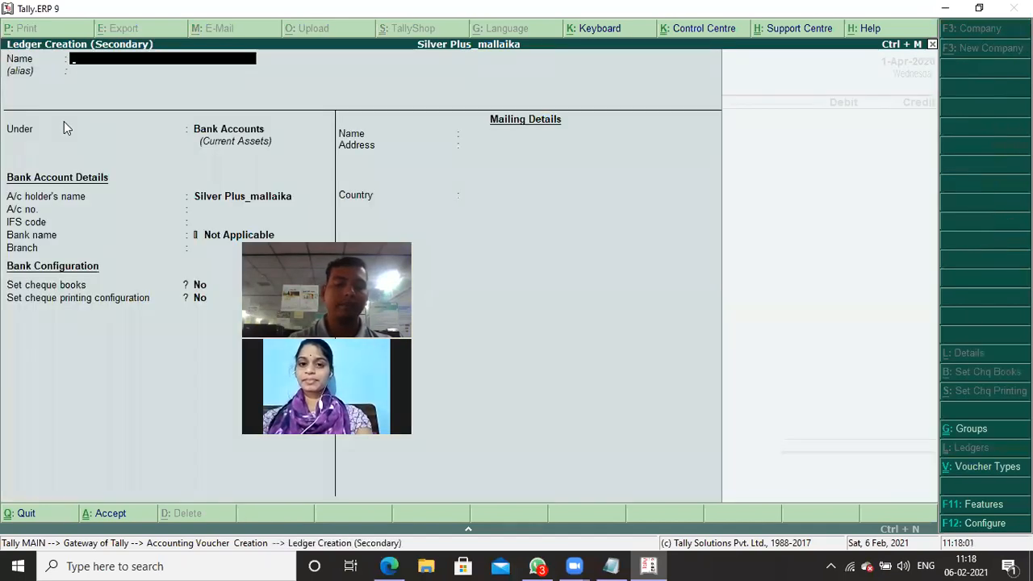
{"action": "type", "text": "Secur"}
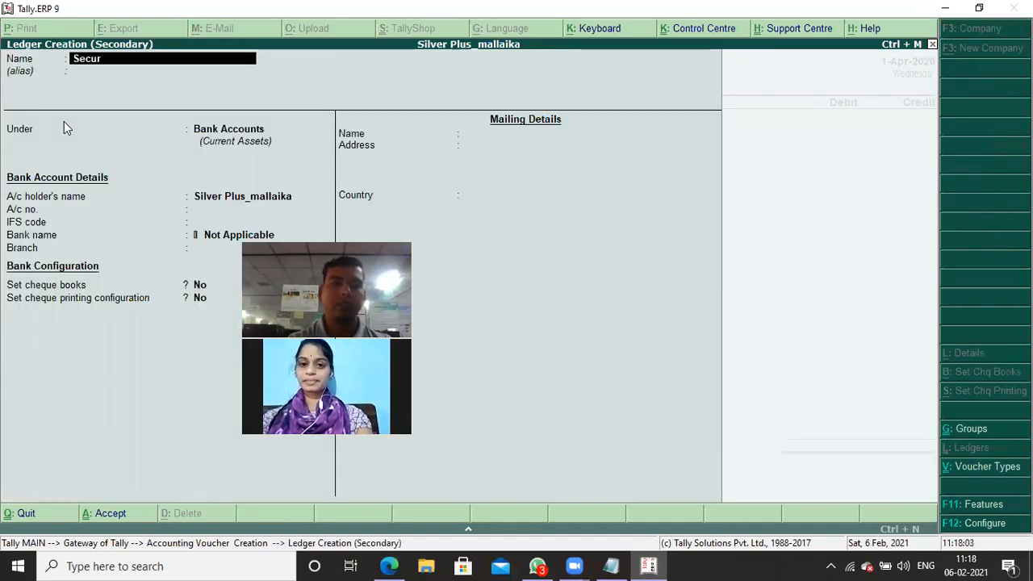
{"action": "type", "text": "ity De"}
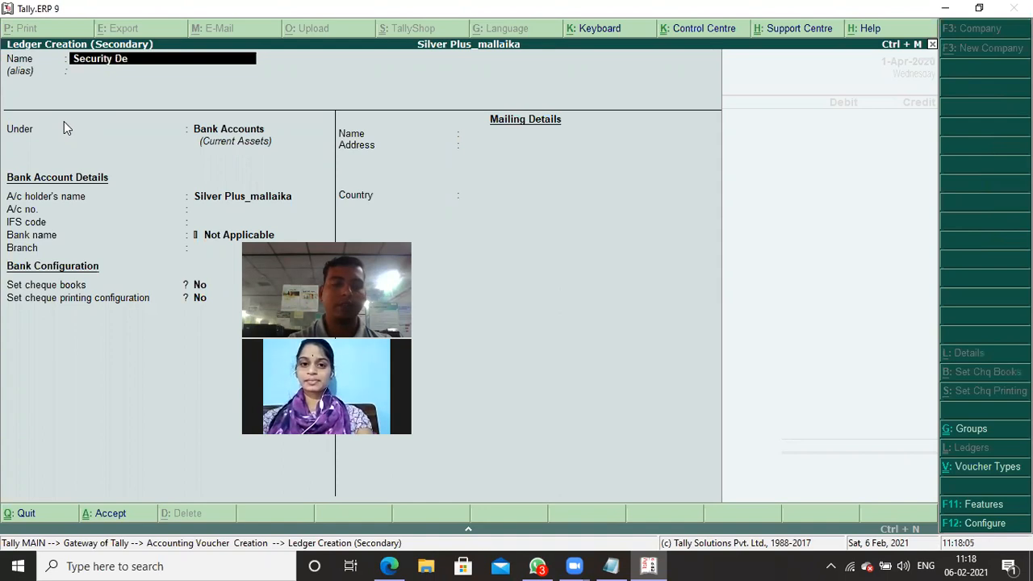
{"action": "type", "text": "posite"}
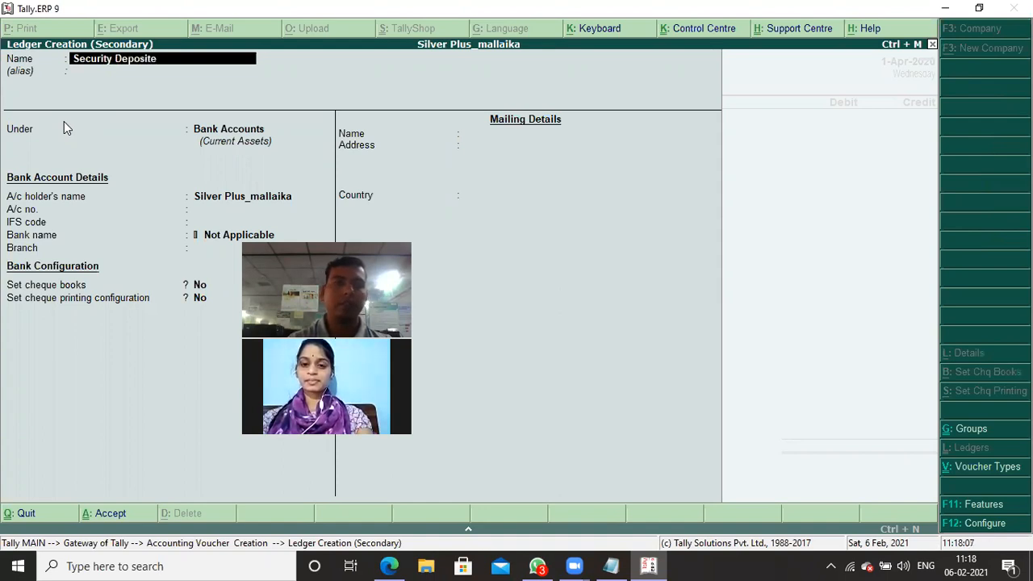
{"action": "key", "text": "Return"}
{"action": "key", "text": "Return"}
- Place the Security Deposite ledger under Deposits (Asset) and save it with the remaining default details
{"action": "type", "text": "D"}
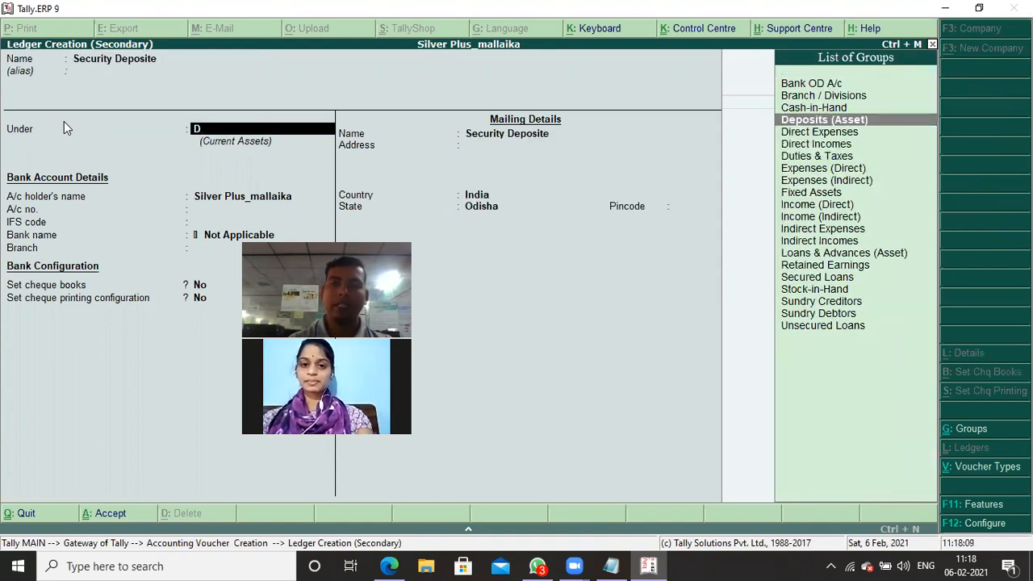
{"action": "key", "text": "Return"}
{"action": "key", "text": "Return"}
{"action": "key", "text": "Return"}
{"action": "key", "text": "Return"}
{"action": "key", "text": "Return"}
{"action": "key", "text": "Return"}
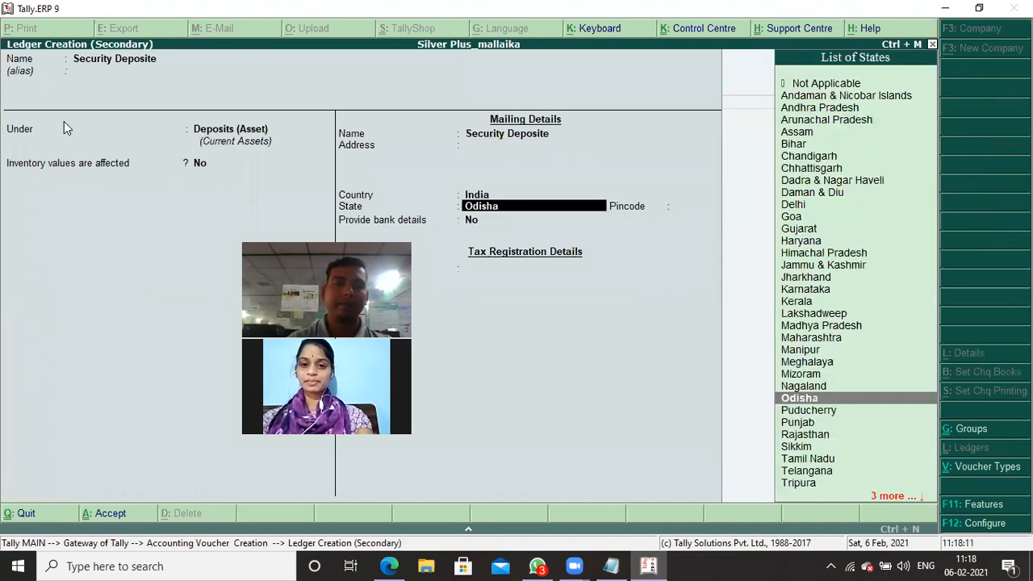
{"action": "key", "text": "Return"}
{"action": "key", "text": "Return"}
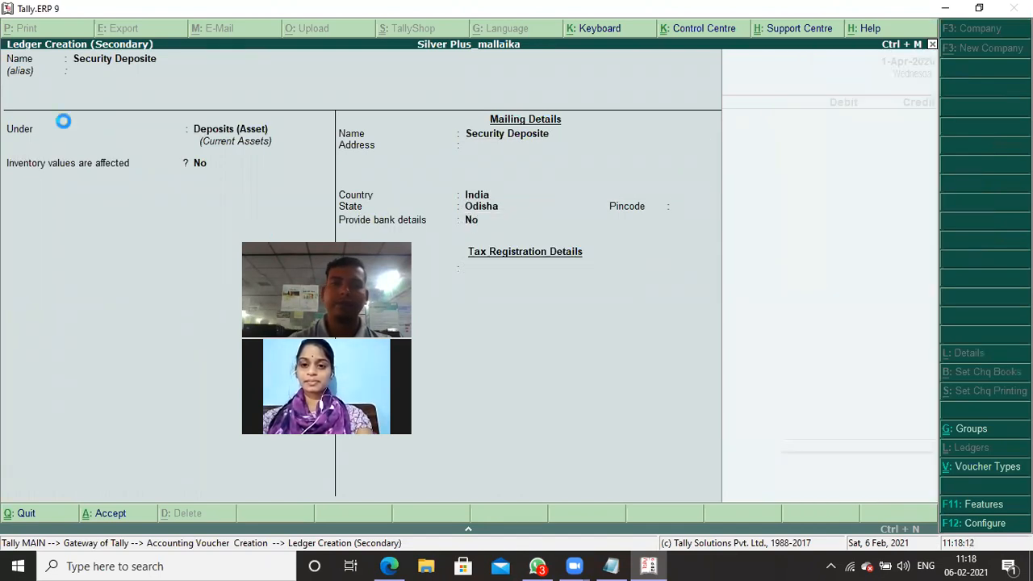
- Record a 50,000 payment debiting Security Deposite and crediting Hdfc Bank, and save the voucher with the default bank allocation
{"action": "type", "text": "50000"}
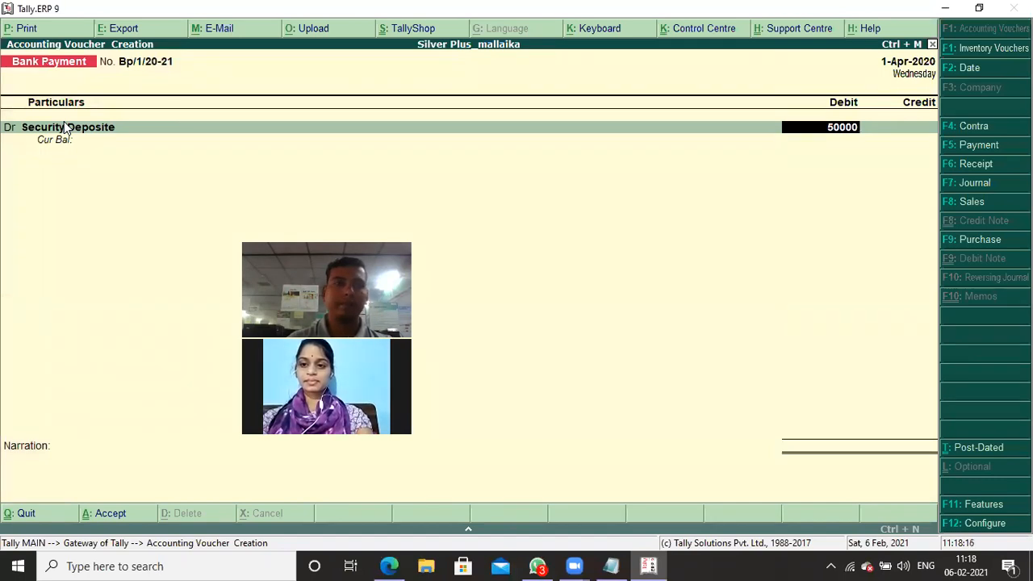
{"action": "key", "text": "Return"}
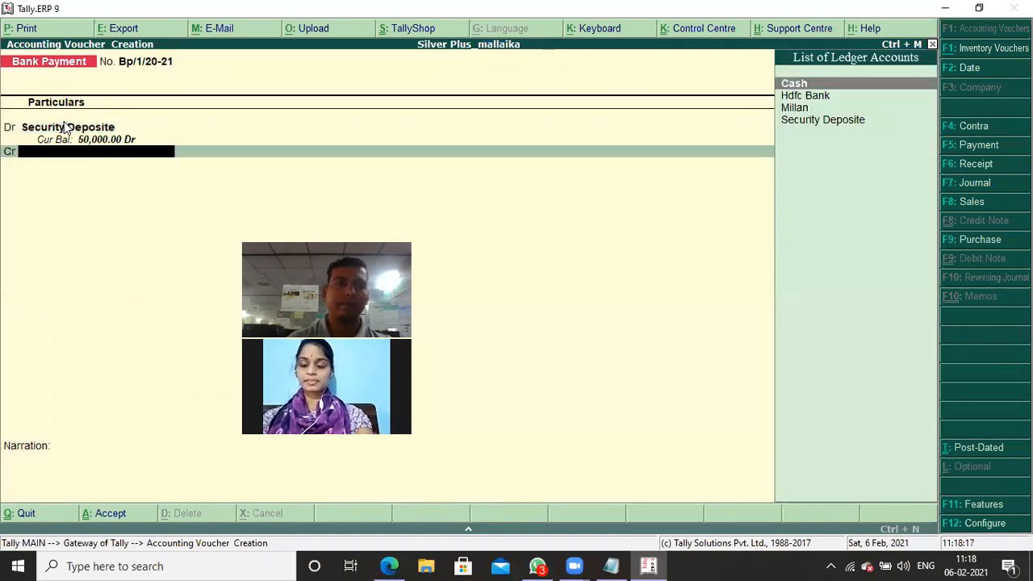
{"action": "key", "text": "Down"}
{"action": "key", "text": "Return"}
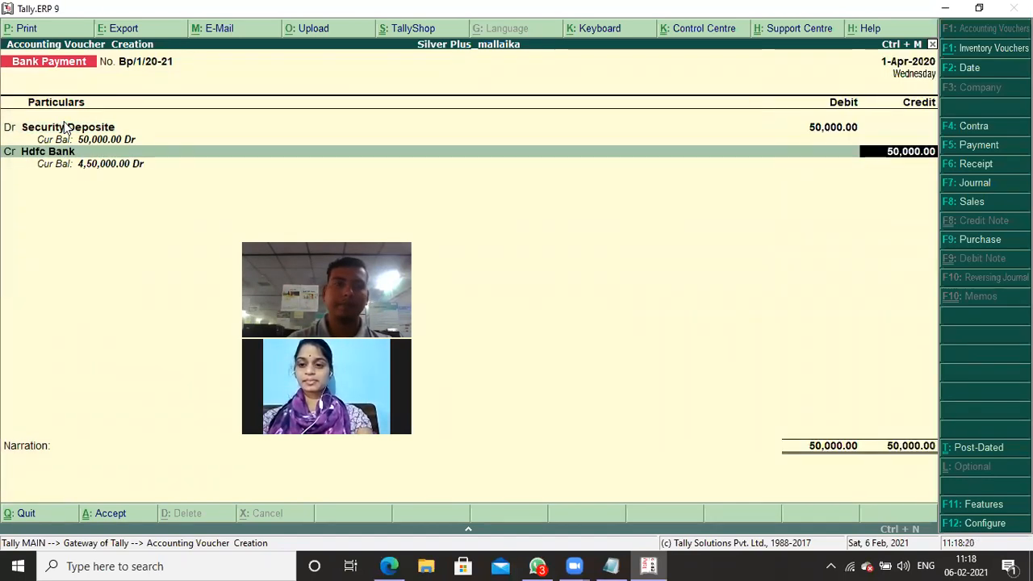
{"action": "key", "text": "Return"}
{"action": "key", "text": "Return"}
{"action": "key", "text": "Return"}
{"action": "key", "text": "Return"}
{"action": "key", "text": "Return"}
{"action": "key", "text": "Return"}
- Check the office-expense withdrawal in the Notepad stock notes and switch the Tally.ERP 9 voucher entry to Contra
{"action": "key", "text": "alt+Tab"}
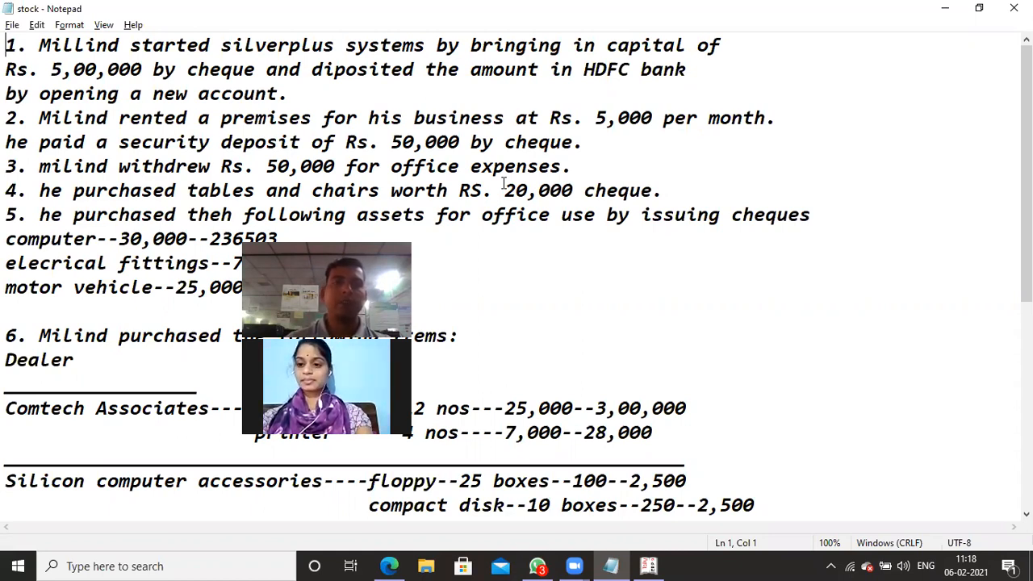
{"action": "key", "text": "alt+Tab"}
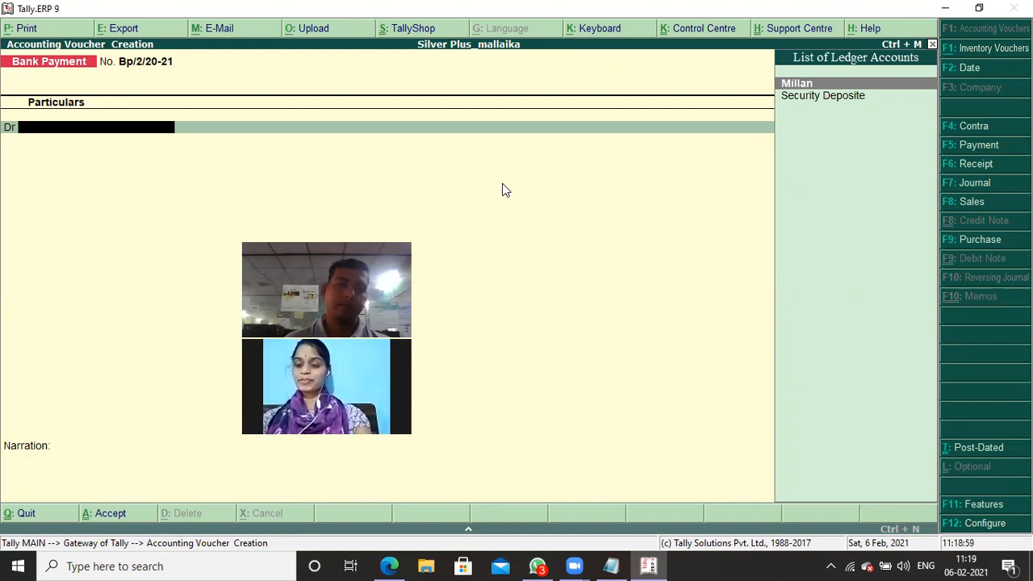
{"action": "key", "text": "F4"}
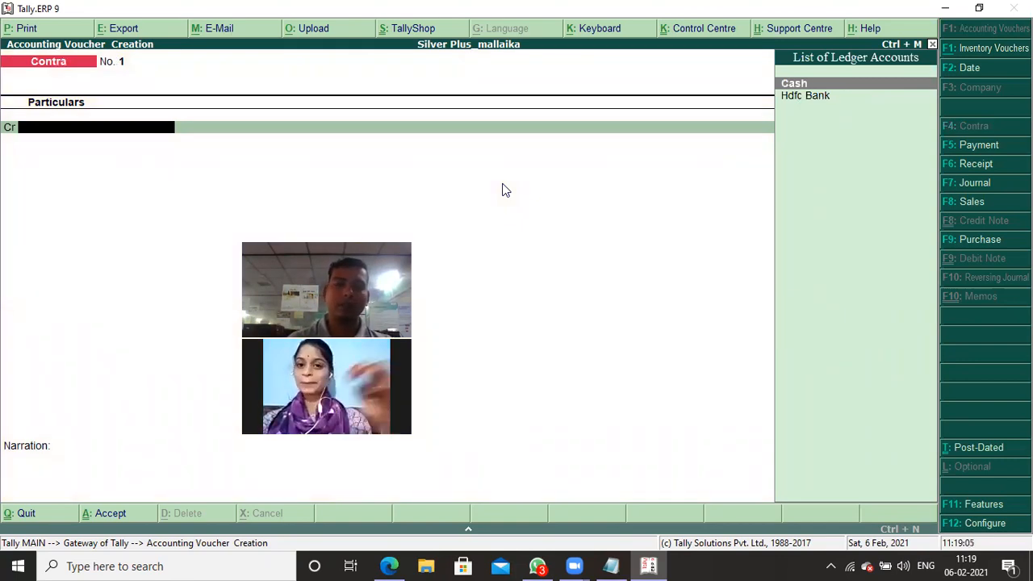
- Credit Hdfc Bank with 50,000 in the Contra voucher and keep its default bank allocation
{"action": "key", "text": "Down"}
{"action": "key", "text": "Return"}
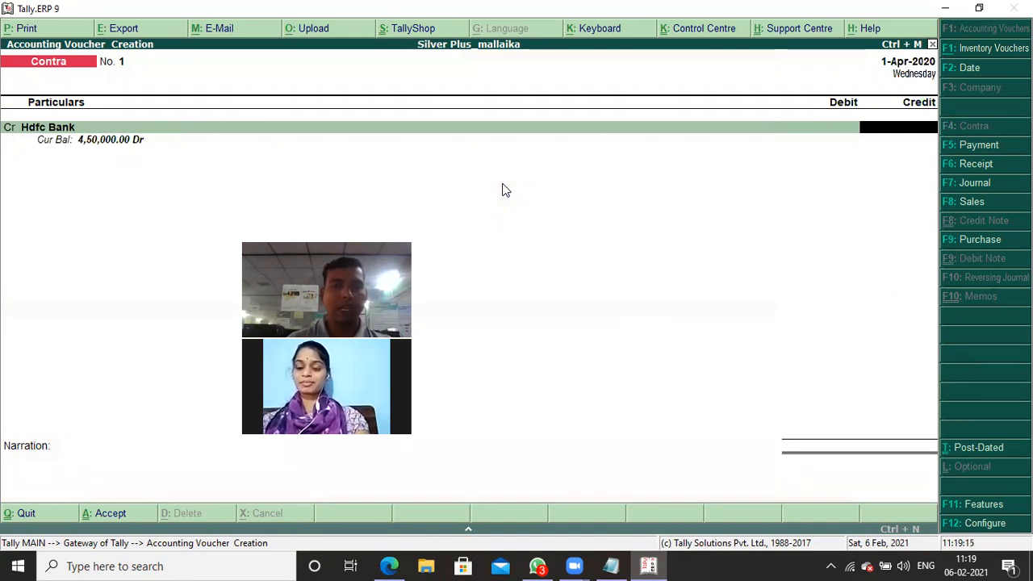
{"action": "type", "text": "5"}
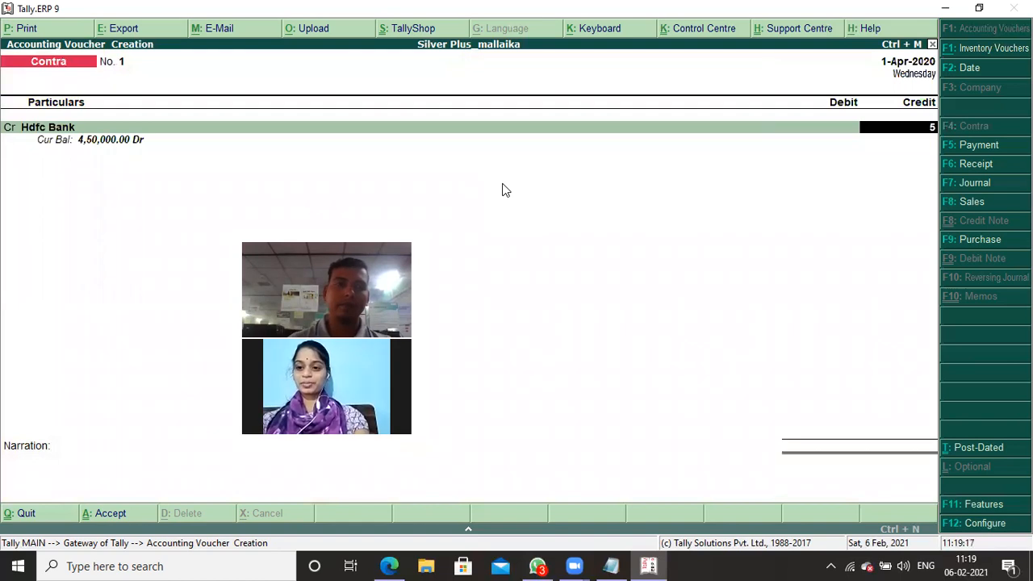
{"action": "type", "text": "0000"}
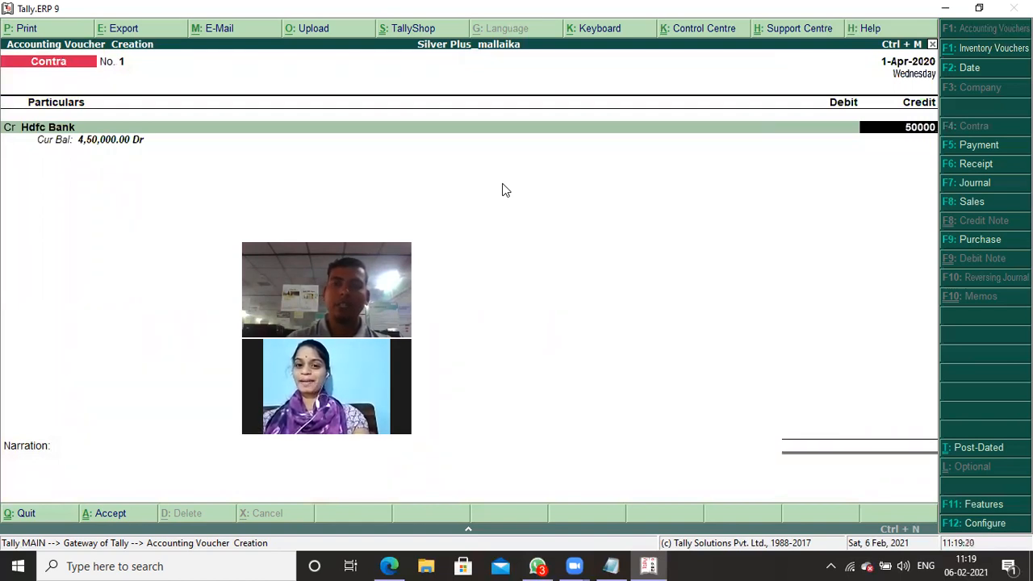
{"action": "key", "text": "Return"}
{"action": "key", "text": "Return"}
- Debit Cash with the 50,000 withdrawn and save the Contra voucher without a narration
{"action": "key", "text": "Return"}
{"action": "key", "text": "Return"}
{"action": "key", "text": "Return"}
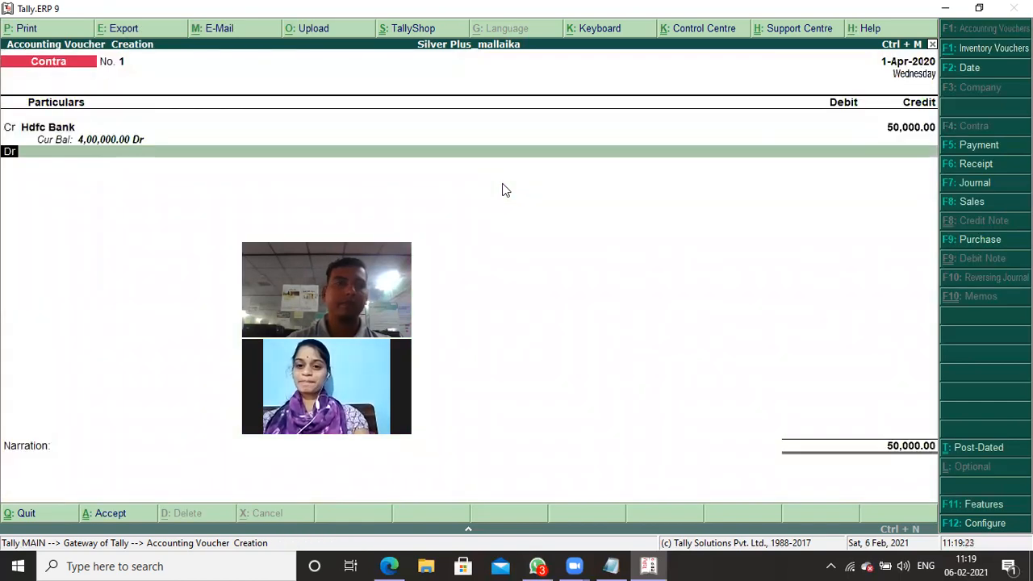
{"action": "key", "text": "Return"}
{"action": "key", "text": "Return"}
{"action": "key", "text": "Return"}
{"action": "key", "text": "Return"}
{"action": "key", "text": "Return"}
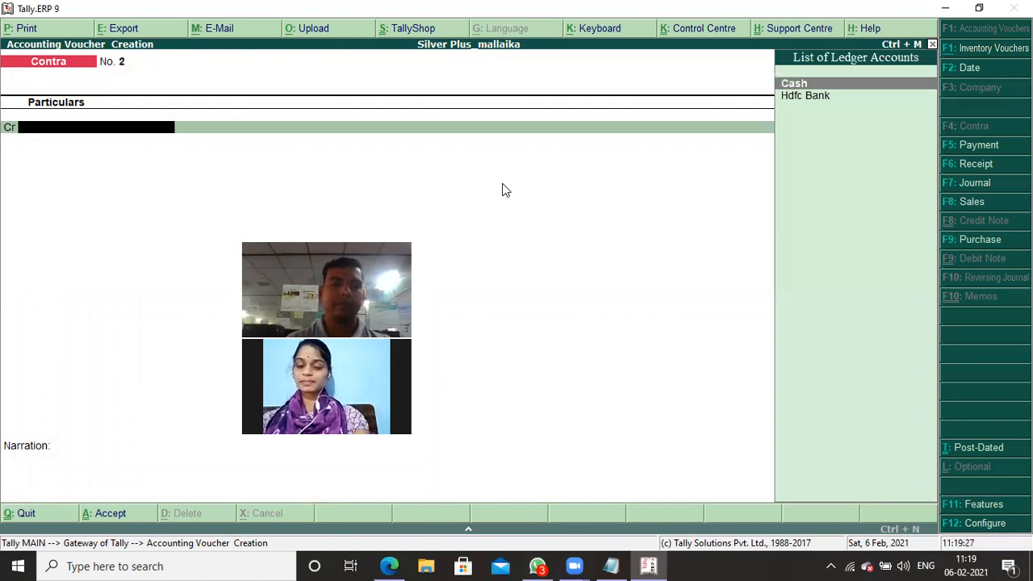
- Check the tables and chairs purchase in the Notepad notes and switch the Tally.ERP 9 voucher entry to Bank Payment
{"action": "key", "text": "alt+Tab"}
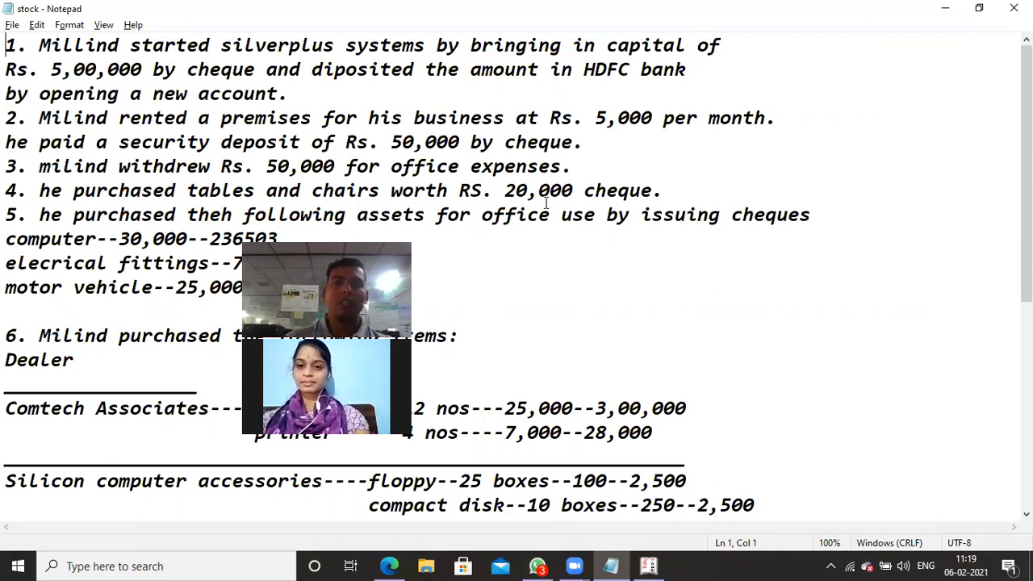
{"action": "key", "text": "alt+Tab"}
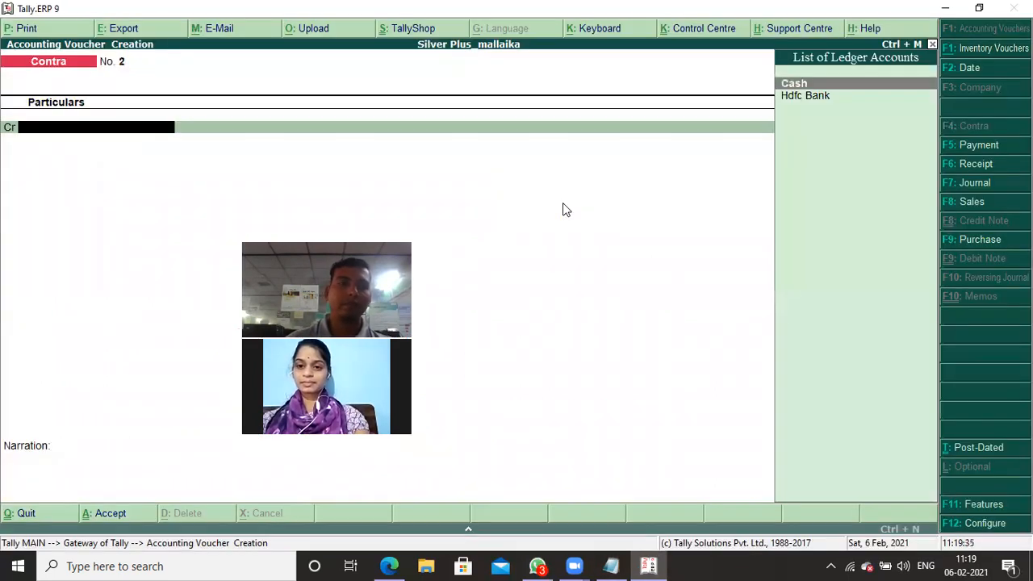
{"action": "key", "text": "F5"}
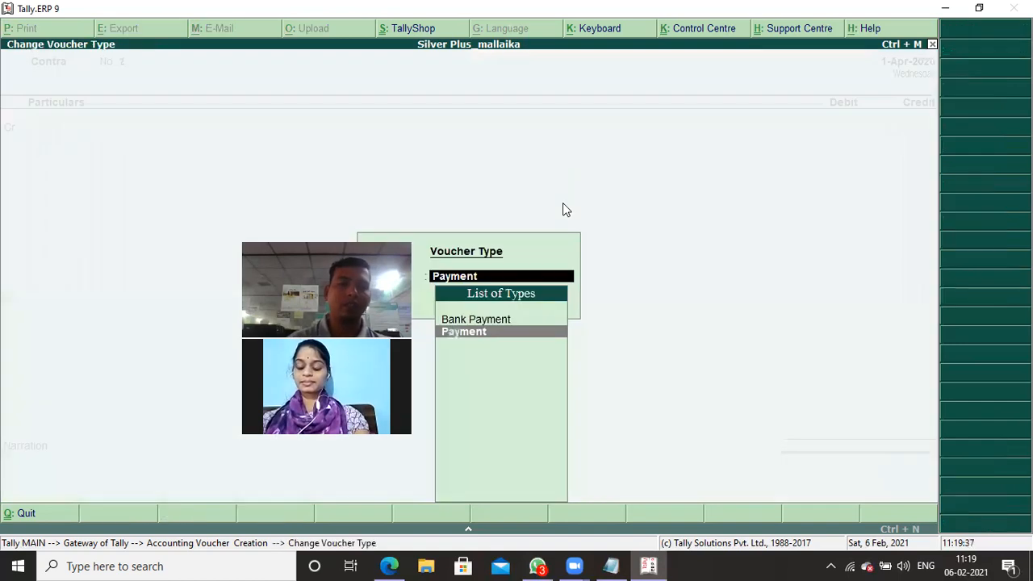
{"action": "key", "text": "Up"}
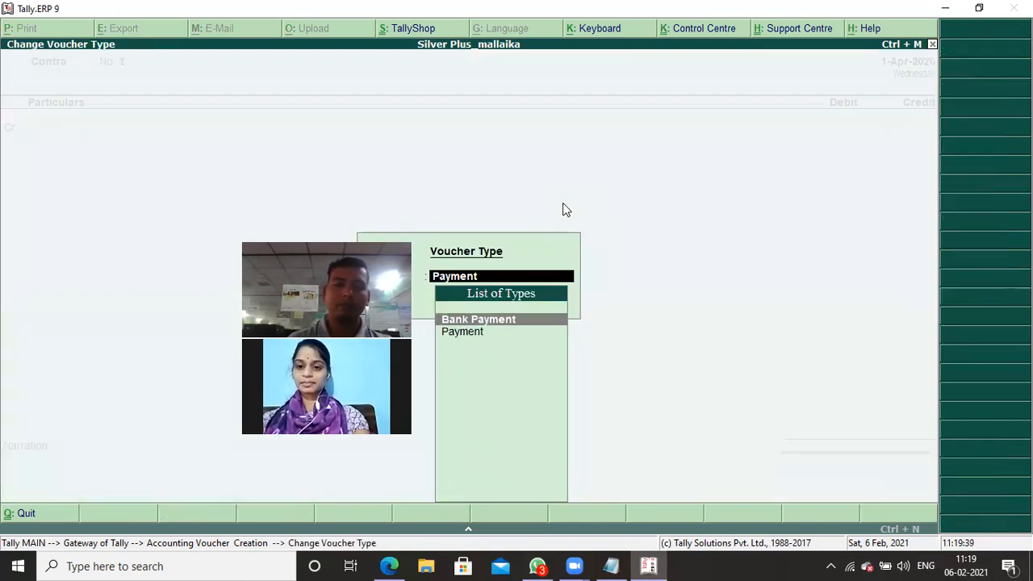
{"action": "key", "text": "Return"}
- Start a new ledger from the Bank Payment voucher and name it Tables & Chair
{"action": "key", "text": "alt+c"}
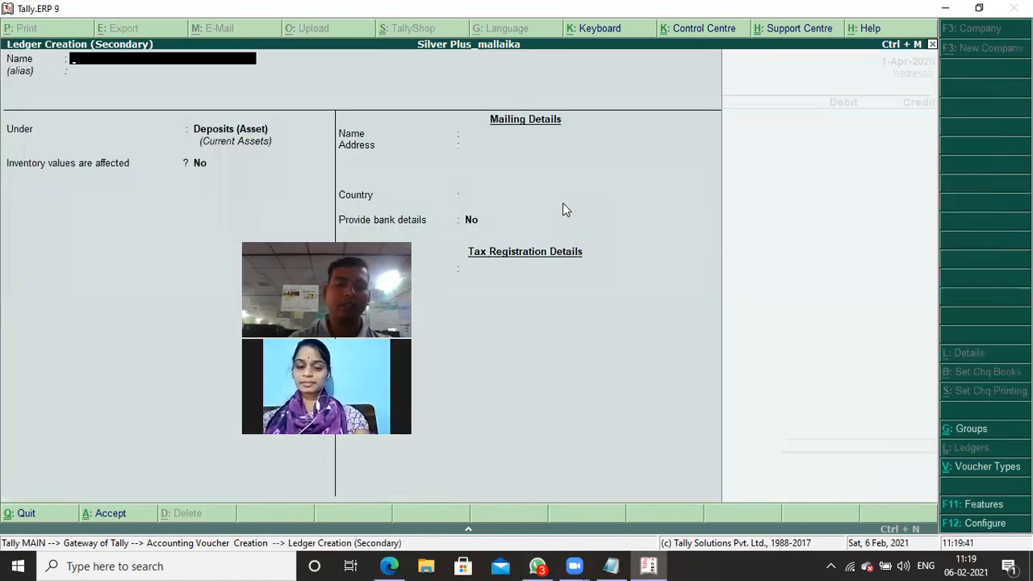
{"action": "type", "text": "Table"}
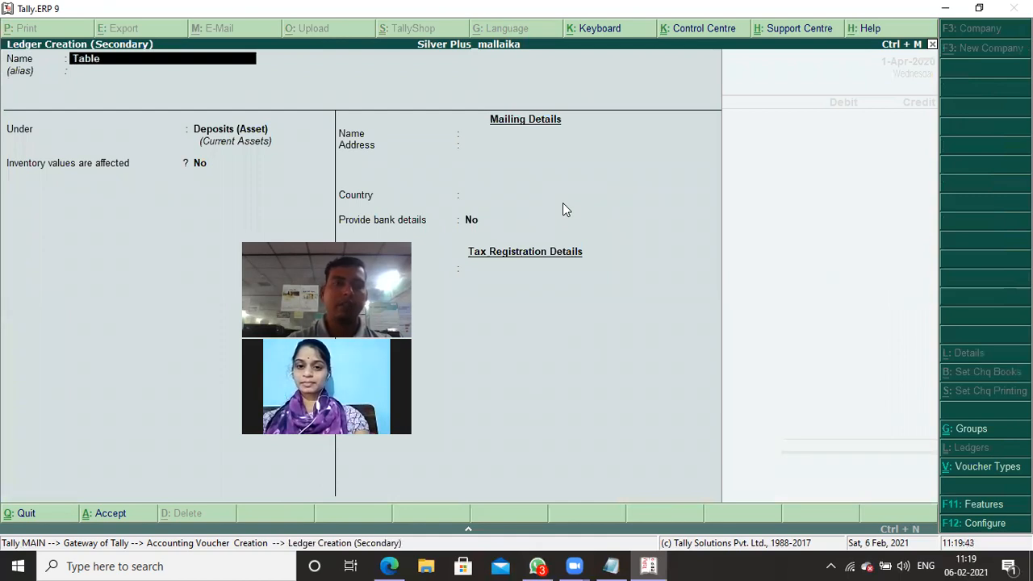
{"action": "type", "text": " s"}
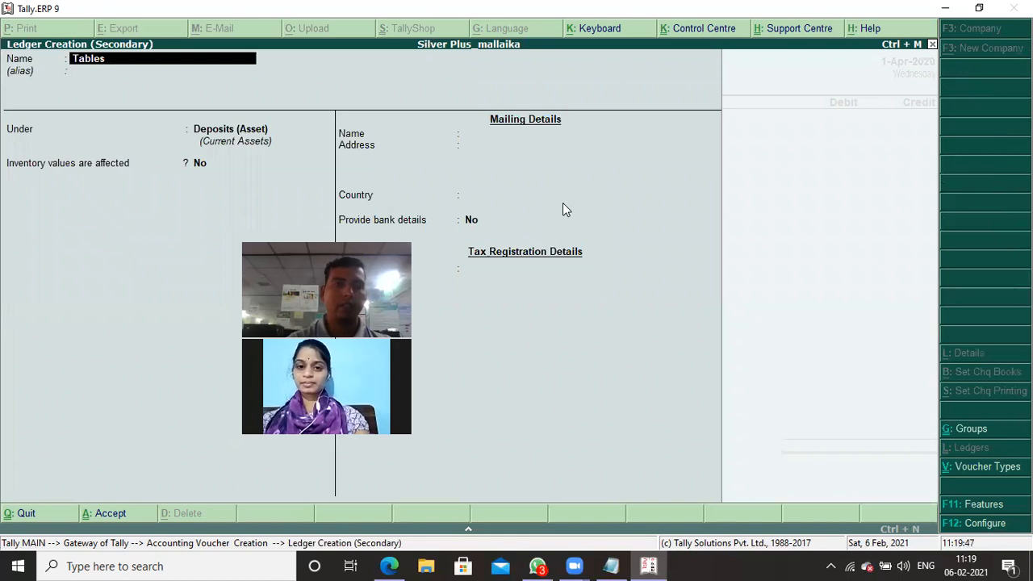
{"action": "type", "text": "&"}
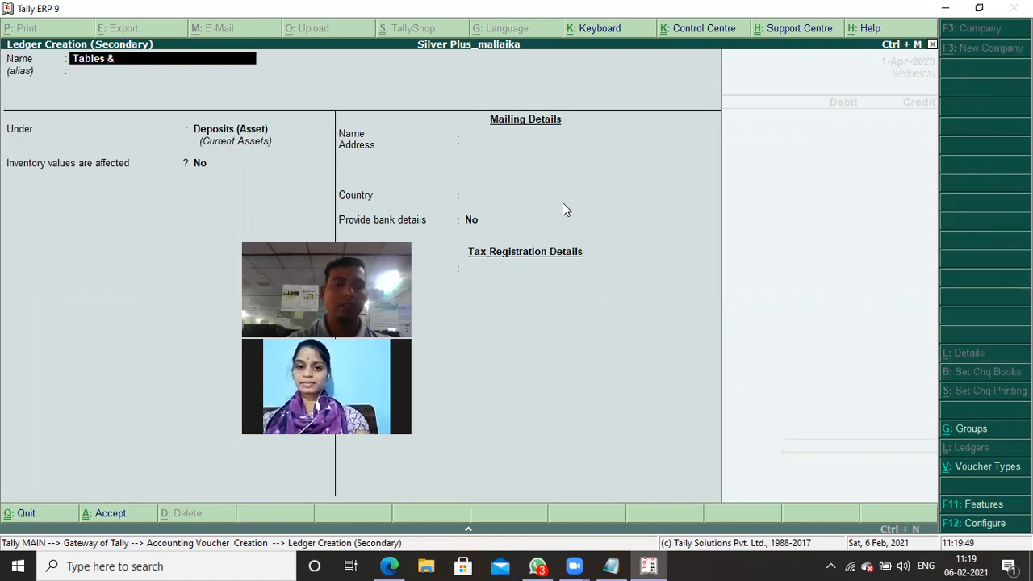
{"action": "type", "text": " Char"}
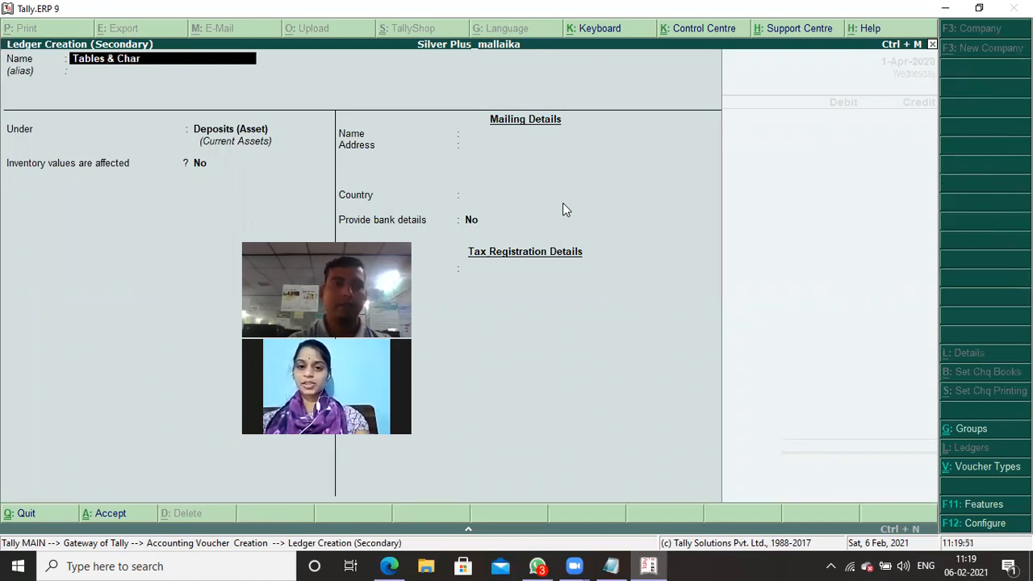
{"action": "key", "text": "BackSpace"}
{"action": "type", "text": "ir"}
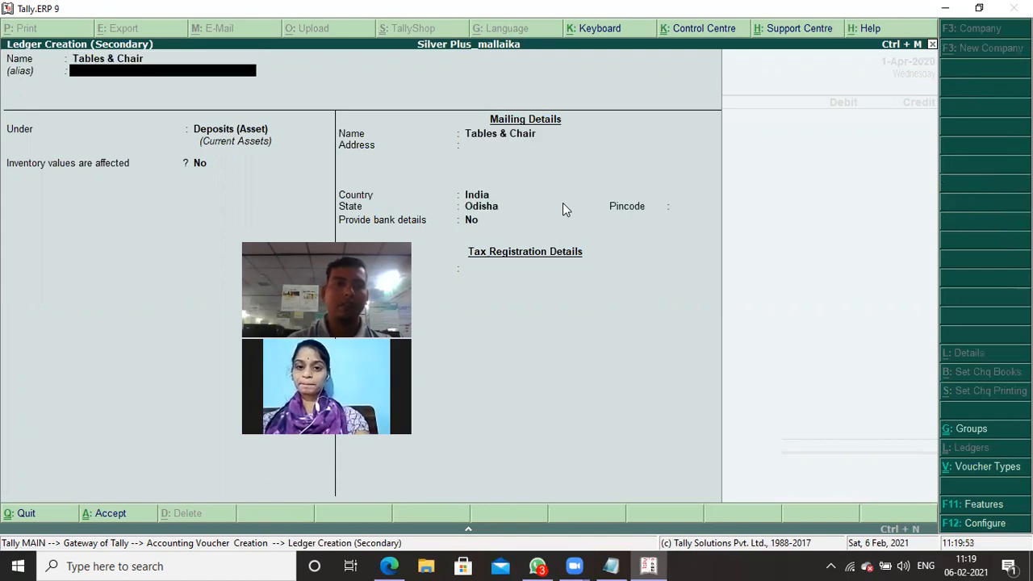
- Put the Tables & Chair ledger under Fixed Assets, keep its other default details and save it
{"action": "key", "text": "Return"}
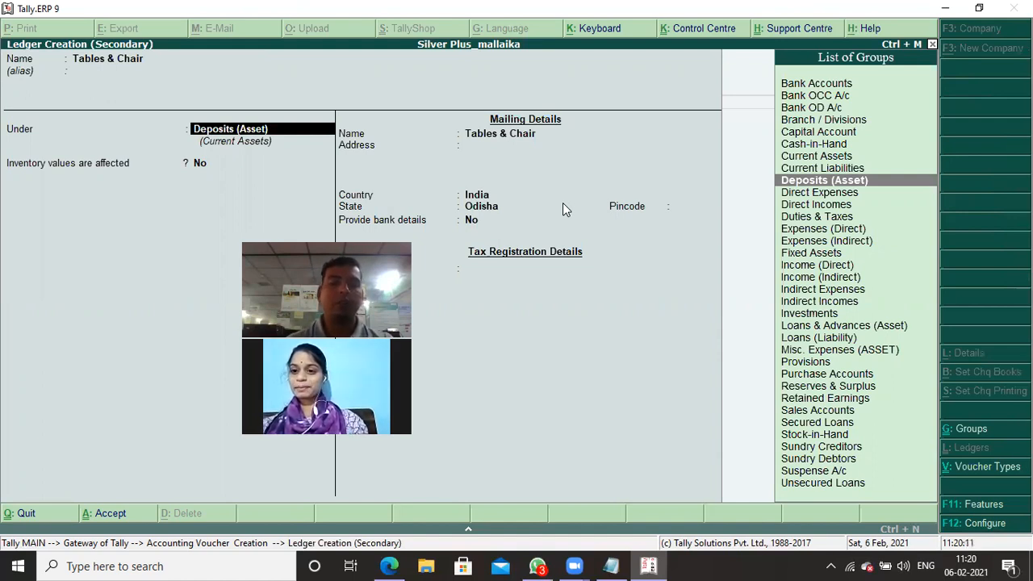
{"action": "type", "text": "F"}
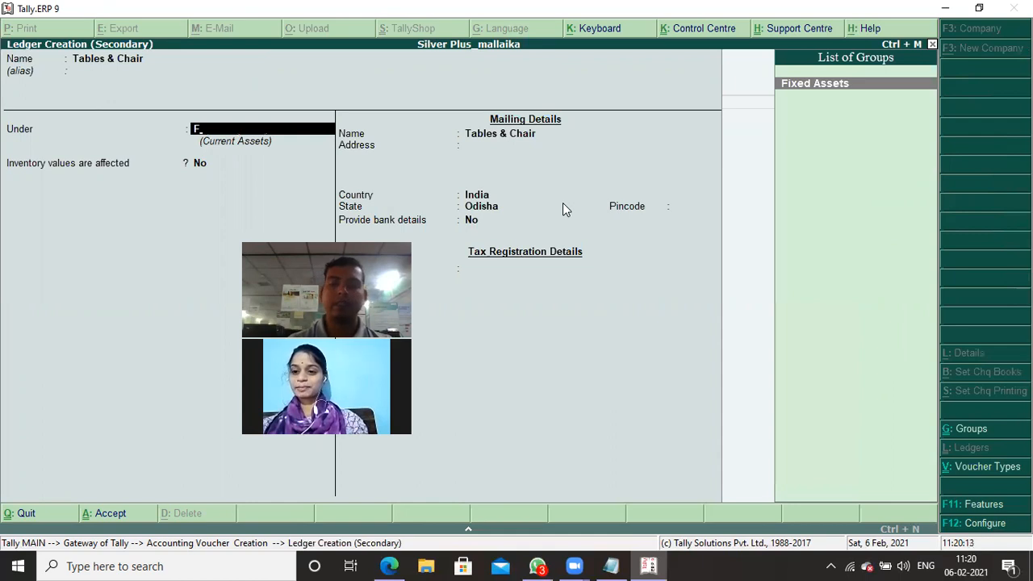
{"action": "key", "text": "Return"}
{"action": "key", "text": "Return"}
{"action": "key", "text": "Return"}
{"action": "key", "text": "Return"}
{"action": "key", "text": "Return"}
{"action": "key", "text": "Return"}
{"action": "key", "text": "Return"}
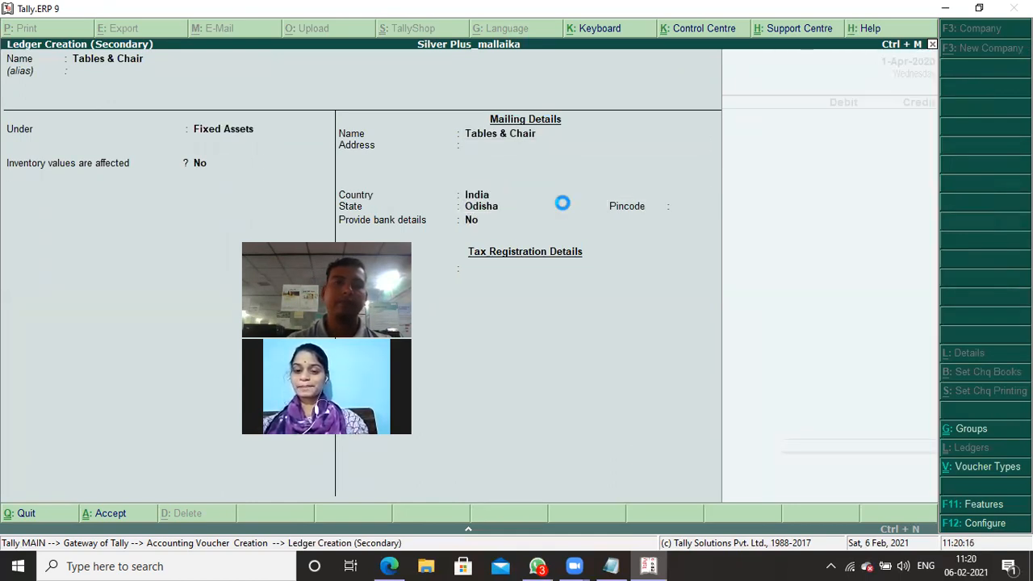
- Debit Tables & Chair with 20,000, credit Hdfc Bank with the same amount and save the Bank Payment voucher
{"action": "type", "text": "20000"}
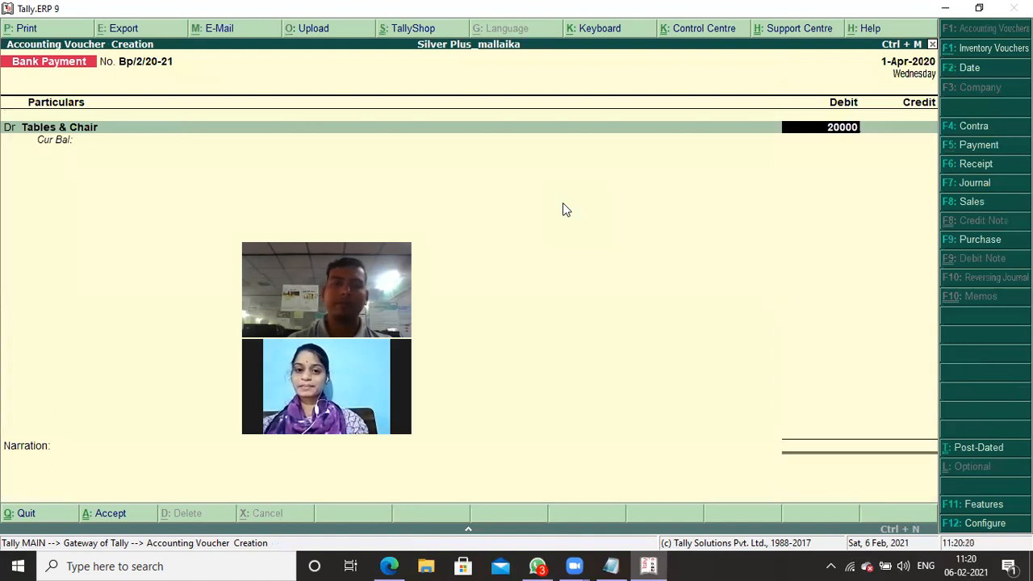
{"action": "key", "text": "Return"}
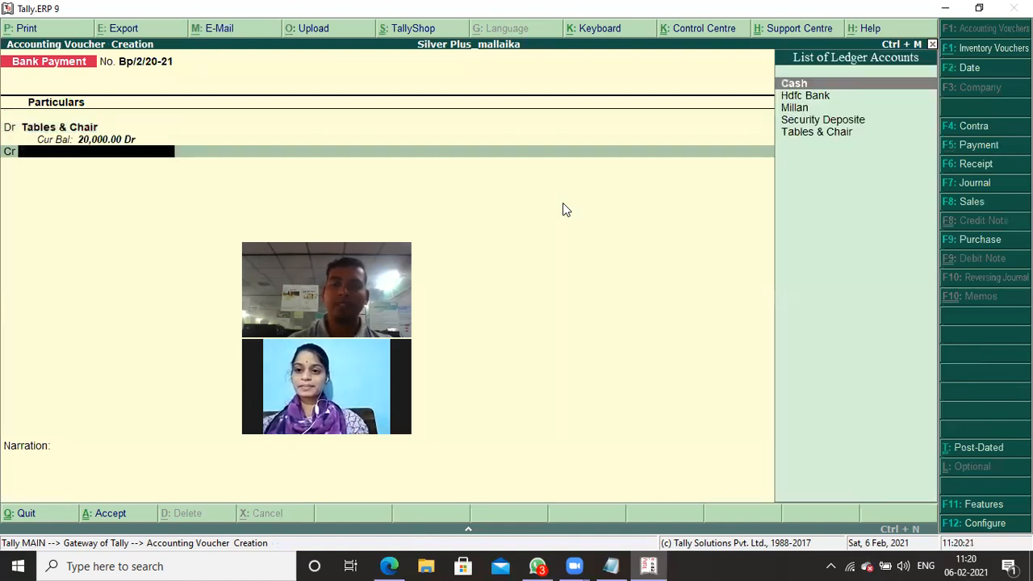
{"action": "key", "text": "Down"}
{"action": "key", "text": "Return"}
{"action": "key", "text": "Return"}
{"action": "key", "text": "Return"}
{"action": "key", "text": "Return"}
{"action": "key", "text": "Return"}
{"action": "key", "text": "Return"}
{"action": "key", "text": "Return"}
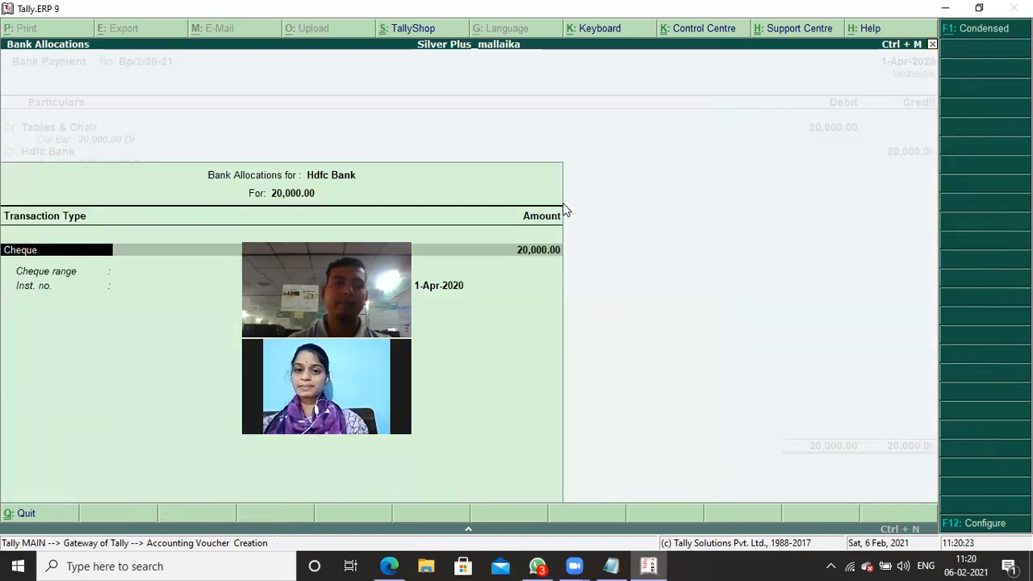
{"action": "key", "text": "Return"}
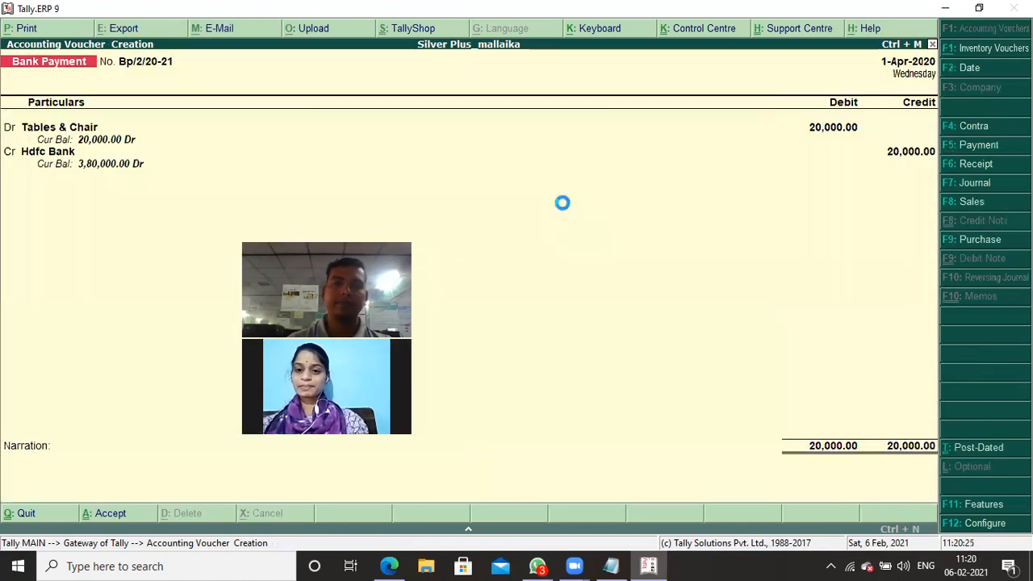
- Check the office asset purchases in the Notepad notes and start a new ledger named Computer from the Tally.ERP 9 Bank Payment voucher
{"action": "key", "text": "alt+Tab"}
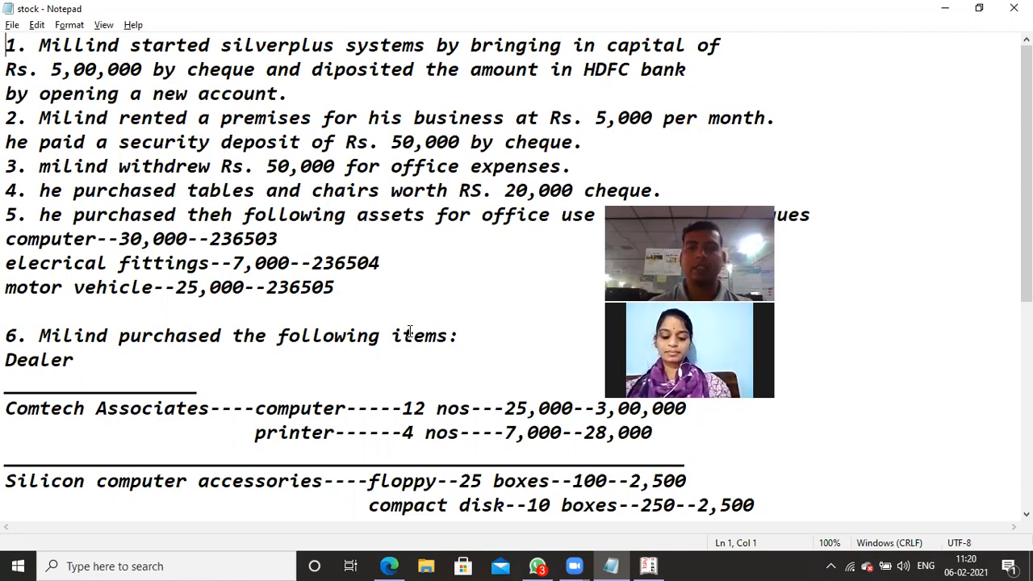
{"action": "key", "text": "alt+Tab"}
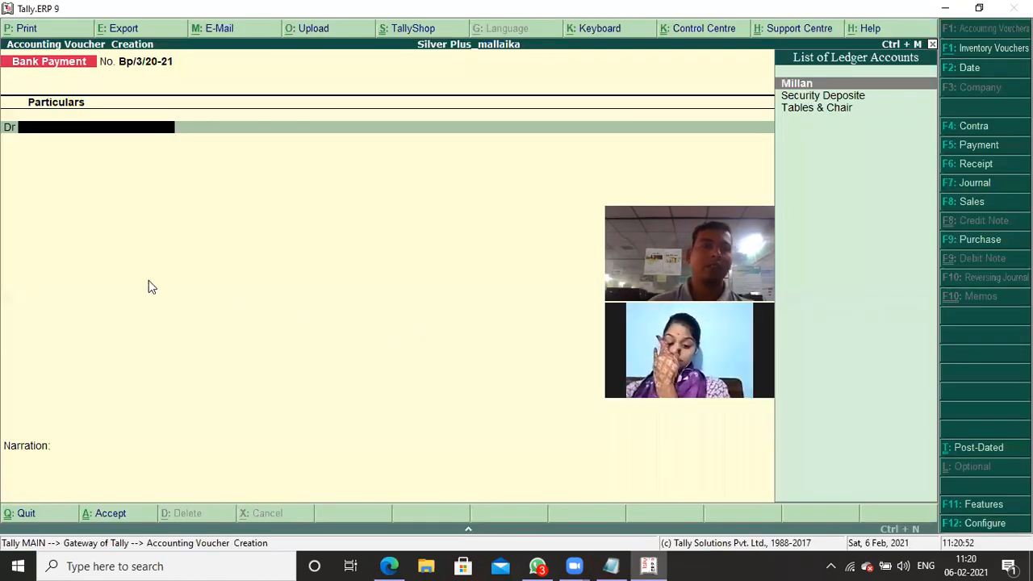
{"action": "key", "text": "alt+c"}
{"action": "type", "text": "Comp"}
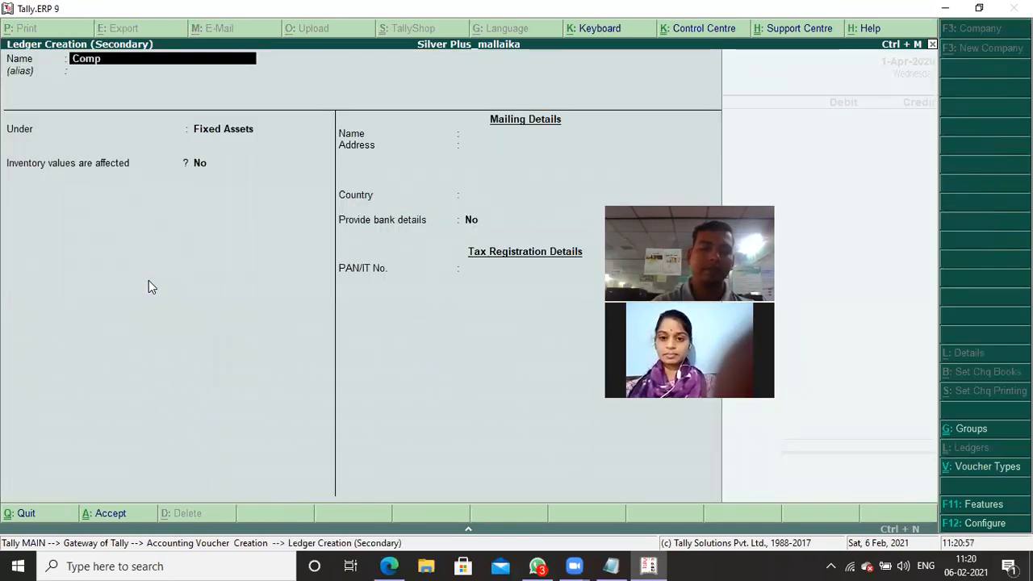
{"action": "type", "text": "uter"}
{"action": "key", "text": "Return"}
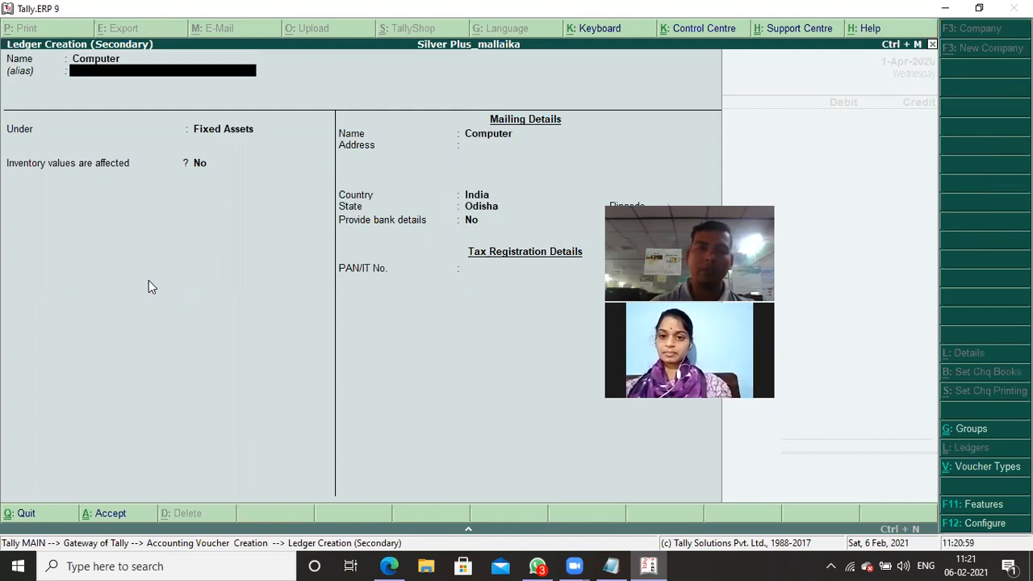
- Keep the Computer ledger under Fixed Assets with its default details and save it
{"action": "key", "text": "Return"}
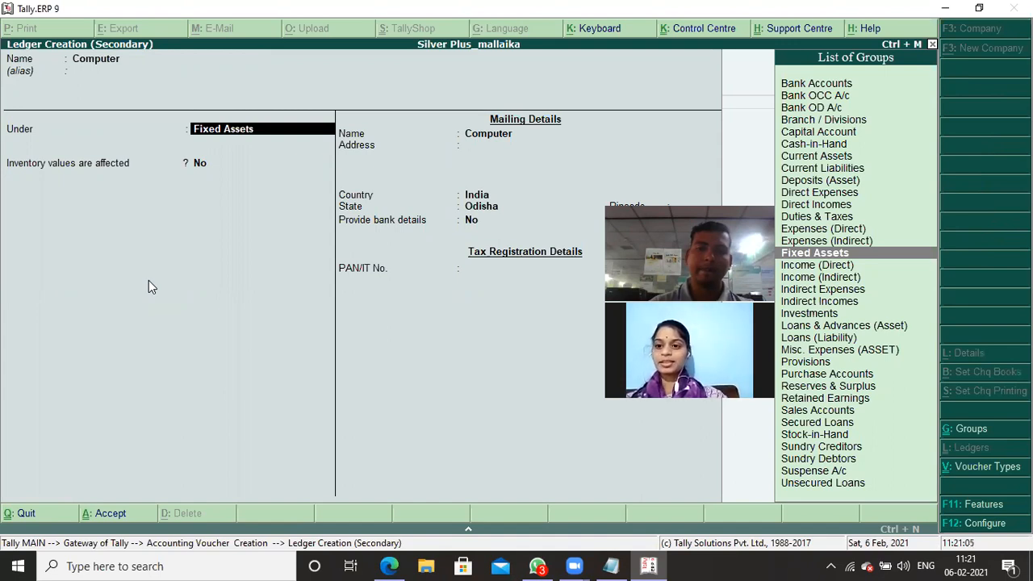
{"action": "key", "text": "Return"}
{"action": "key", "text": "Return"}
{"action": "key", "text": "Return"}
{"action": "key", "text": "Return"}
{"action": "key", "text": "Return"}
{"action": "key", "text": "Return"}
{"action": "key", "text": "Return"}
{"action": "key", "text": "Return"}
{"action": "key", "text": "Return"}
{"action": "key", "text": "Return"}
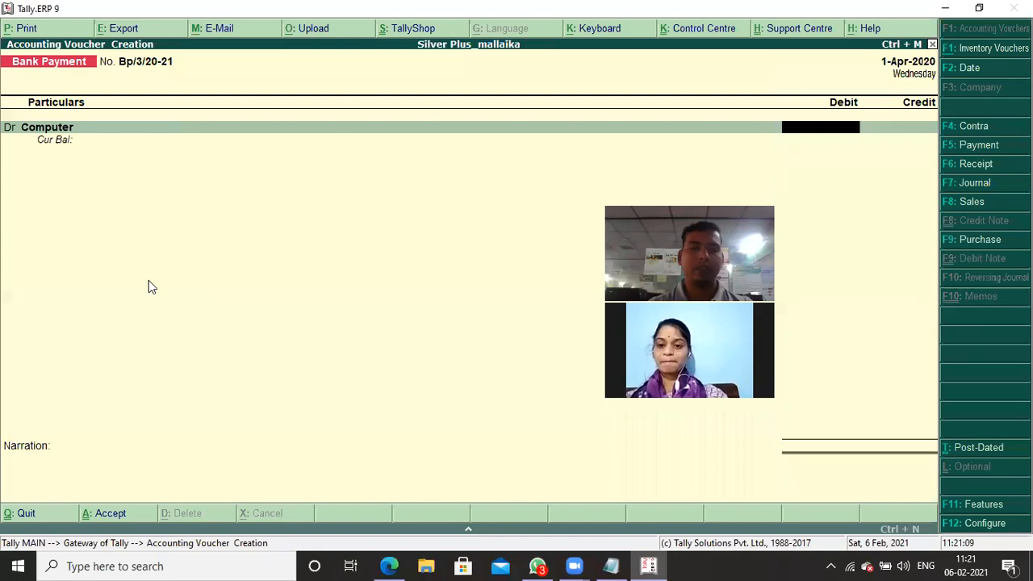
- Check the computer's price in the Notepad notes and debit Computer with 30,000 in the Tally.ERP 9 voucher
{"action": "key", "text": "alt+Tab"}
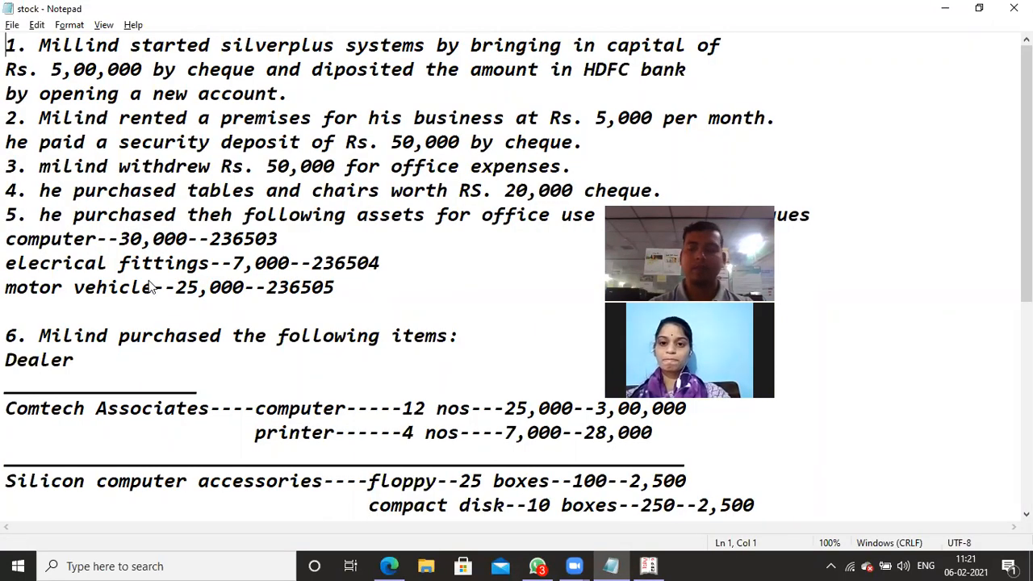
{"action": "key", "text": "alt+Tab"}
{"action": "type", "text": "30000"}
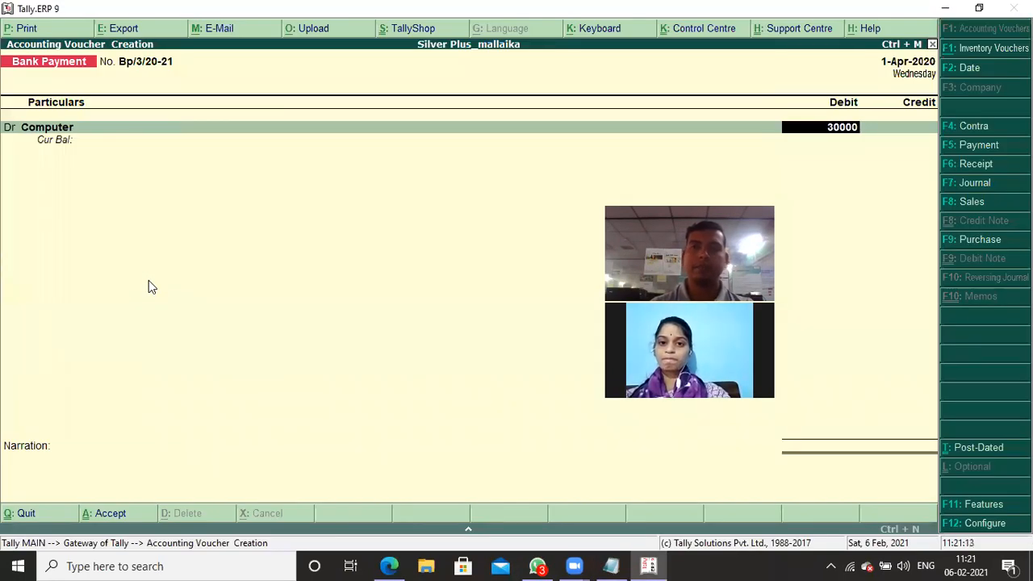
{"action": "key", "text": "Return"}
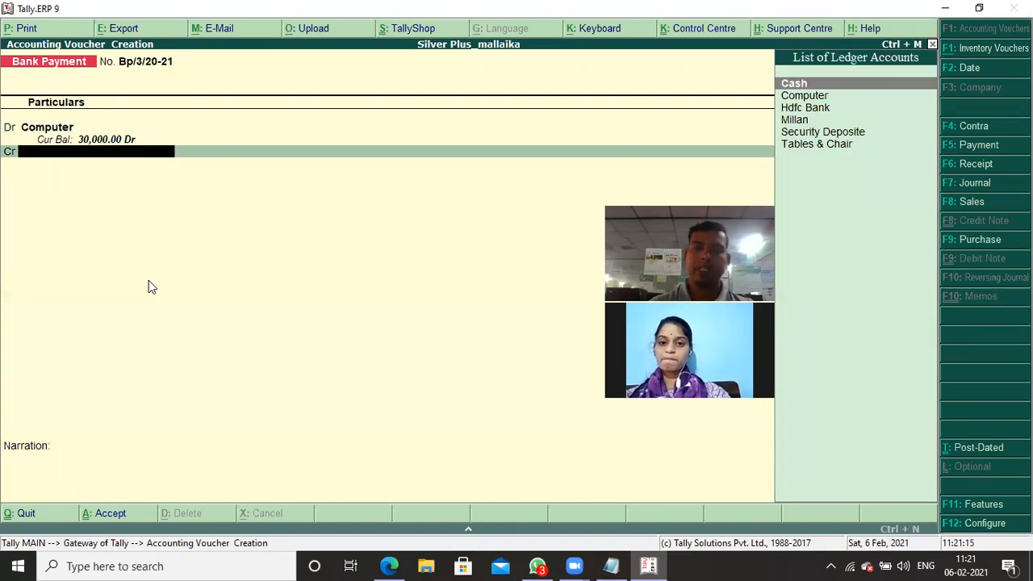
- Credit Hdfc Bank with 30,000, keep its default bank allocation and save the computer payment voucher without a narration
{"action": "key", "text": "Down"}
{"action": "key", "text": "Down"}
{"action": "key", "text": "Return"}
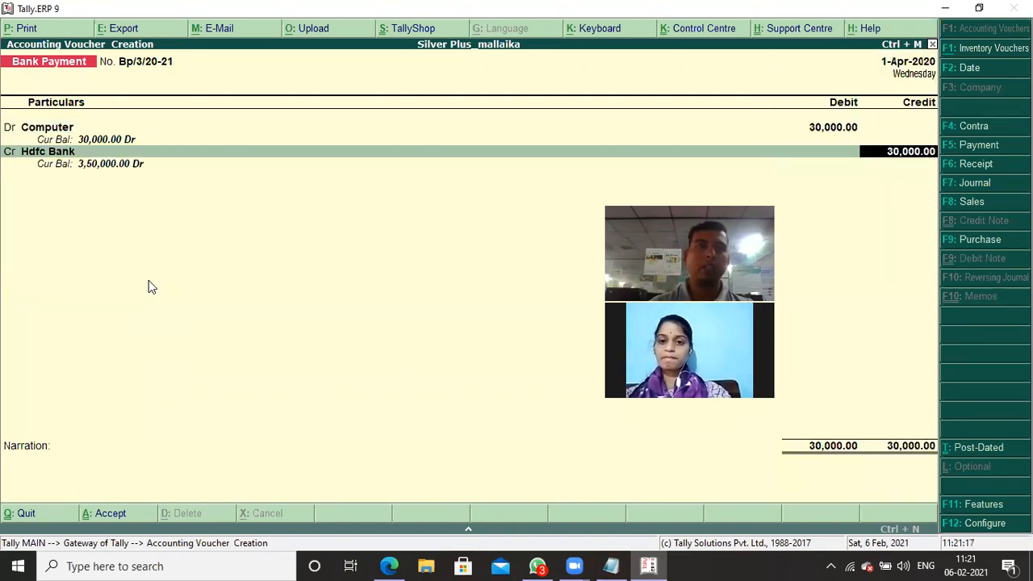
{"action": "key", "text": "Return"}
{"action": "key", "text": "Return"}
{"action": "key", "text": "Return"}
{"action": "key", "text": "Return"}
{"action": "key", "text": "Return"}
{"action": "key", "text": "Return"}
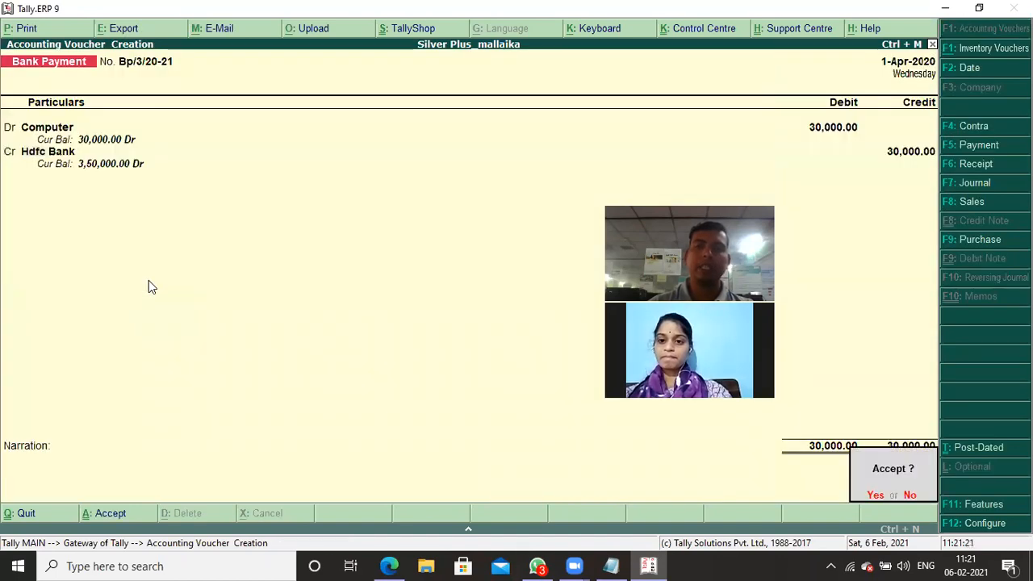
{"action": "key", "text": "Return"}
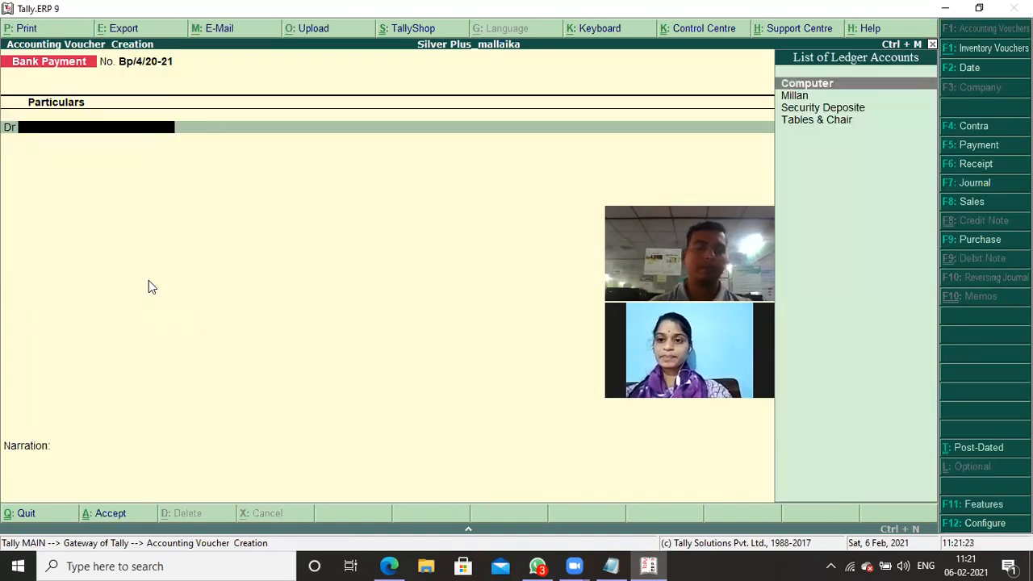
- Create an Electrical Fittings ledger under Fixed Assets from the new Bank Payment voucher, keeping its other default details
{"action": "key", "text": "alt+c"}
{"action": "type", "text": "Elae"}
{"action": "key", "text": "BackSpace"}
{"action": "key", "text": "BackSpace"}
{"action": "type", "text": "ec"}
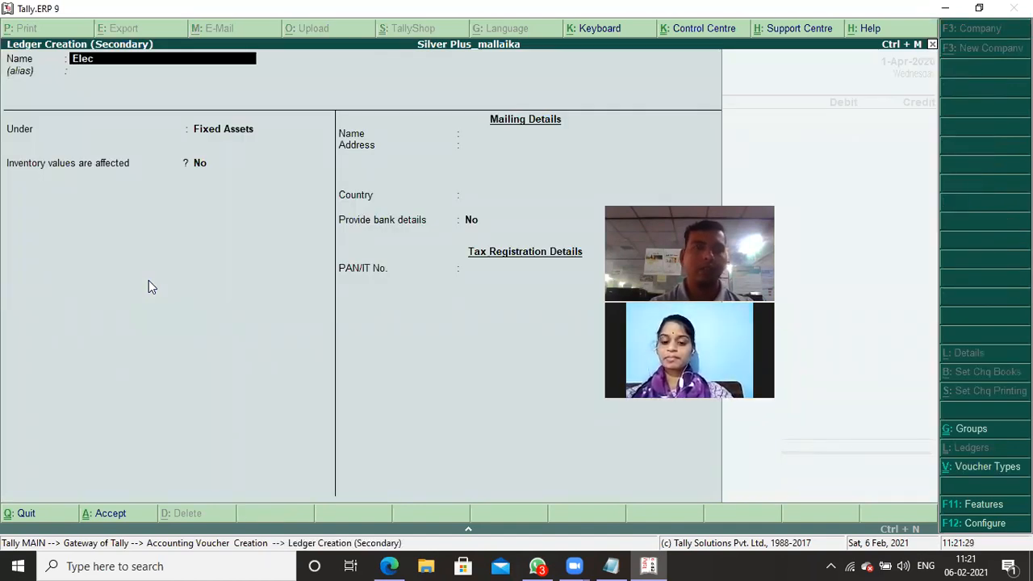
{"action": "type", "text": "tric"}
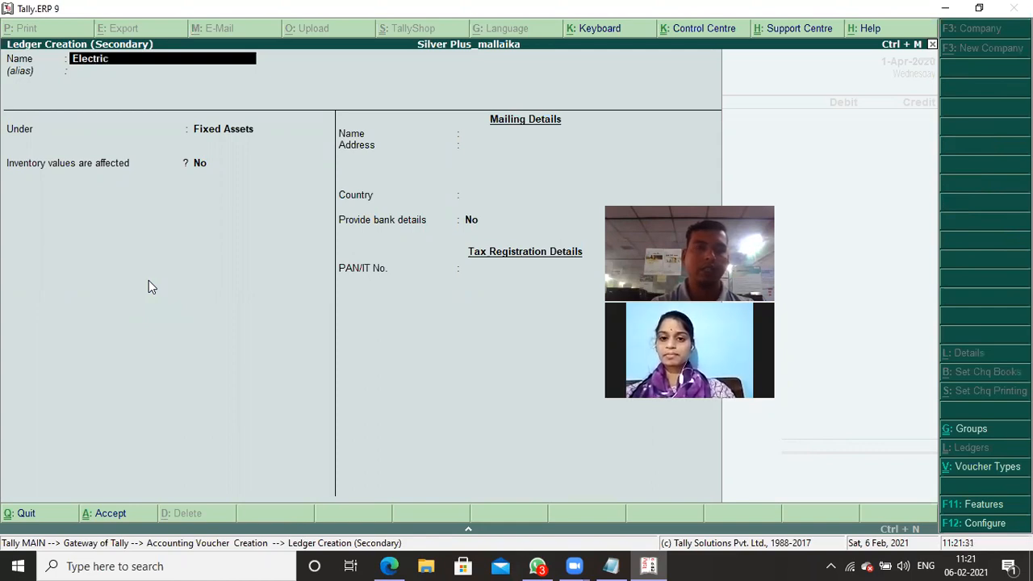
{"action": "type", "text": "al Fittings"}
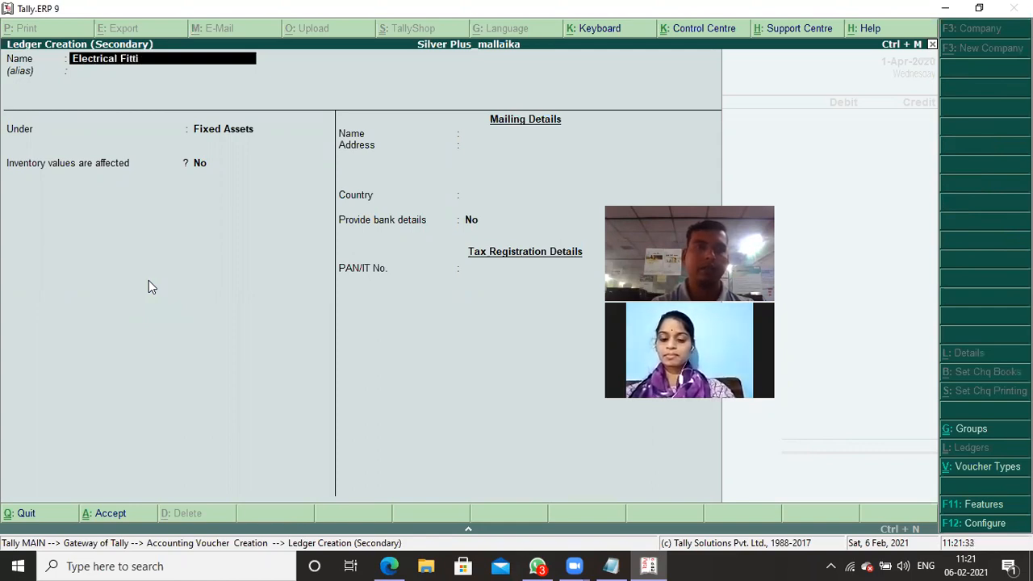
{"action": "key", "text": "Return"}
{"action": "key", "text": "Return"}
{"action": "key", "text": "Return"}
{"action": "key", "text": "Return"}
{"action": "key", "text": "Return"}
{"action": "key", "text": "Return"}
{"action": "key", "text": "Return"}
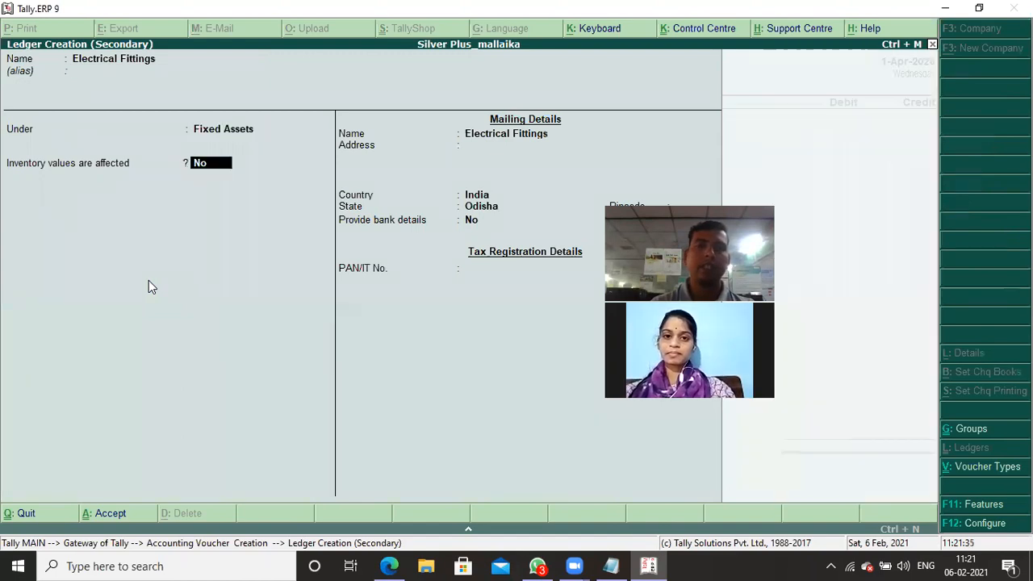
{"action": "key", "text": "Return"}
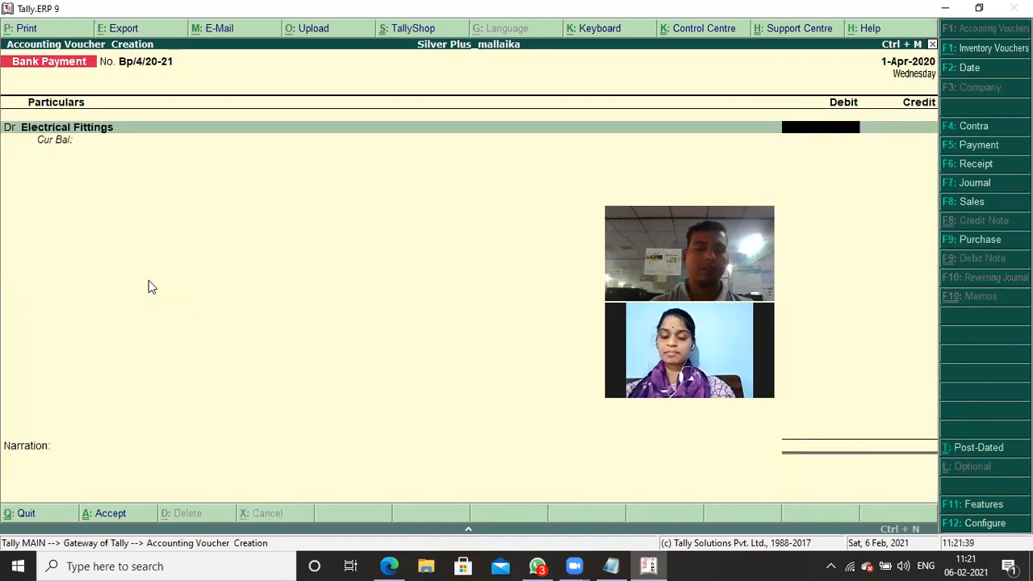
- Check the fittings' price in the Notepad notes and debit Electrical Fittings with 7,000 in the Tally.ERP 9 voucher
{"action": "key", "text": "alt+Tab"}
{"action": "key", "text": "alt+Tab"}
{"action": "type", "text": "4"}
{"action": "key", "text": "BackSpace"}
{"action": "type", "text": "7000"}
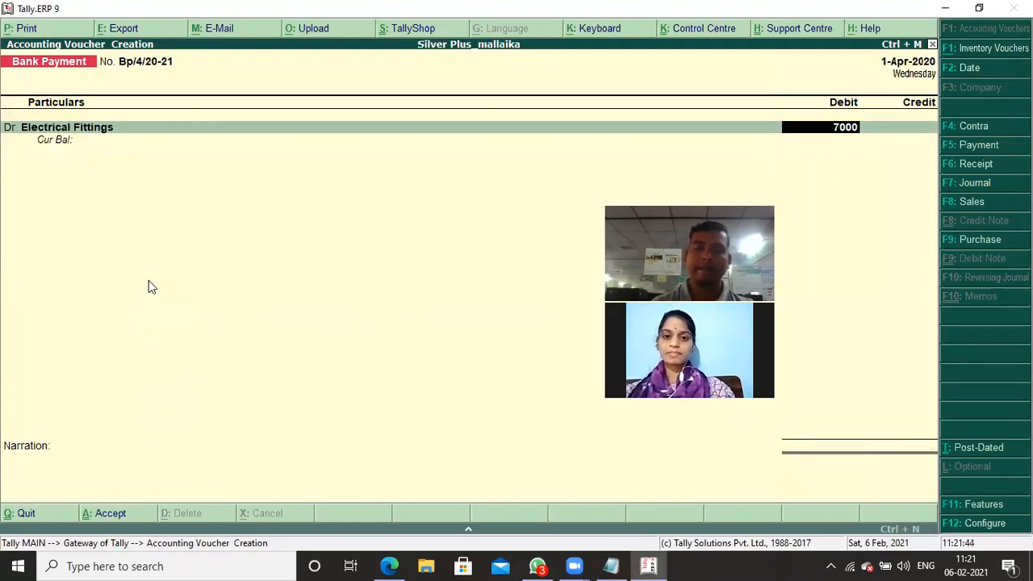
{"action": "key", "text": "Return"}
- Credit Hdfc Bank with 7,000 and save the electrical fittings payment voucher with its default bank allocation
{"action": "key", "text": "Return"}
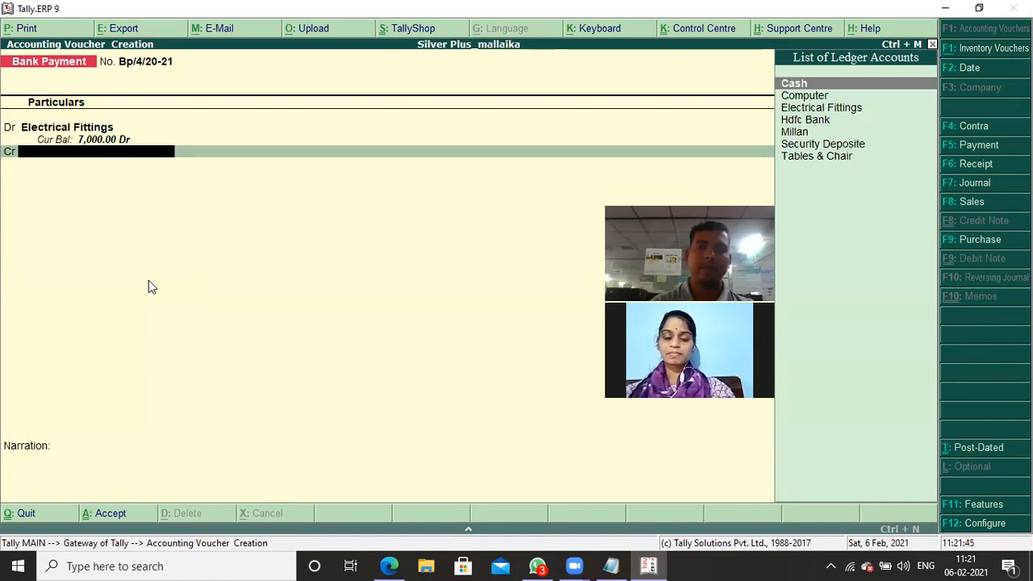
{"action": "type", "text": "H"}
{"action": "key", "text": "Return"}
{"action": "key", "text": "Return"}
{"action": "key", "text": "Return"}
{"action": "key", "text": "Return"}
{"action": "key", "text": "Return"}
{"action": "key", "text": "Return"}
{"action": "key", "text": "Return"}
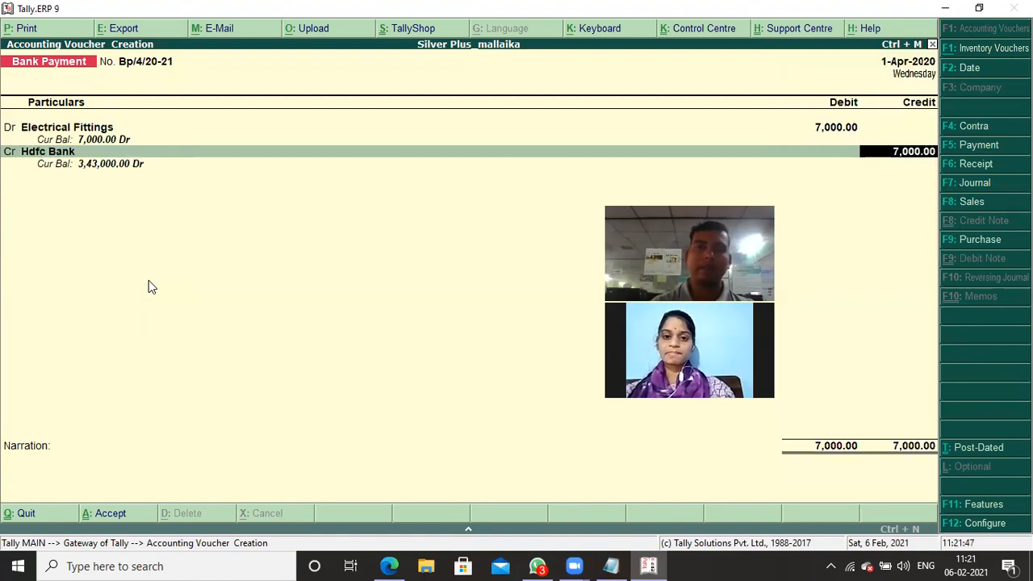
{"action": "key", "text": "Return"}
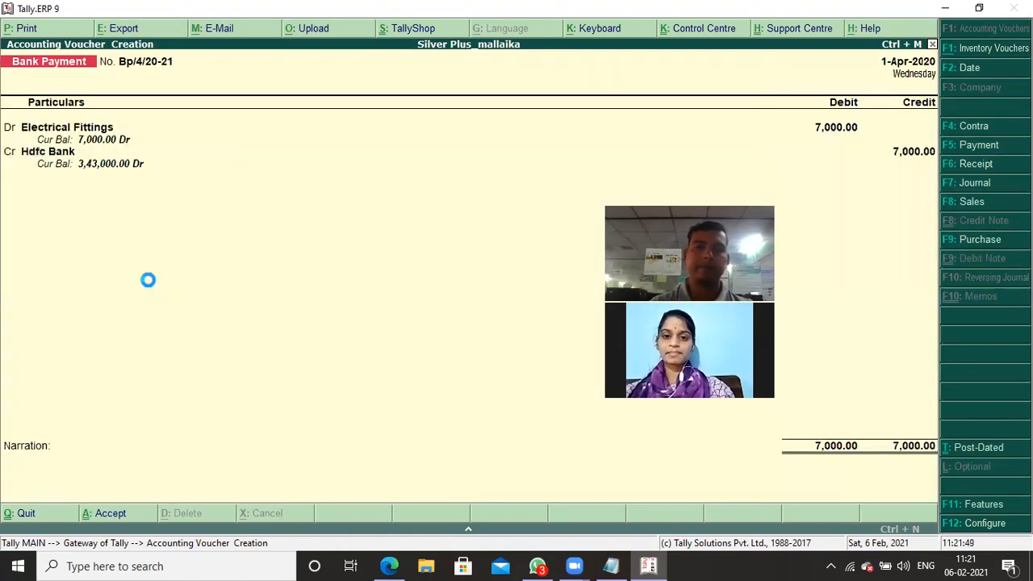
- Check the motor vehicle purchase in the Notepad notes and start a new ledger named Motor Vechile from the Tally.ERP 9 Bank Payment voucher
{"action": "key", "text": "alt+Tab"}
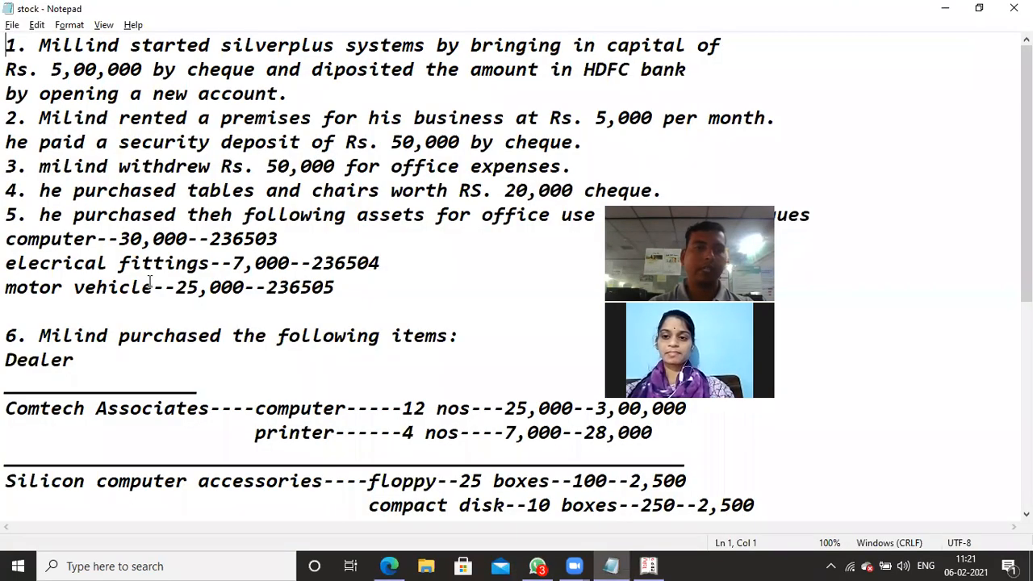
{"action": "key", "text": "alt+Tab"}
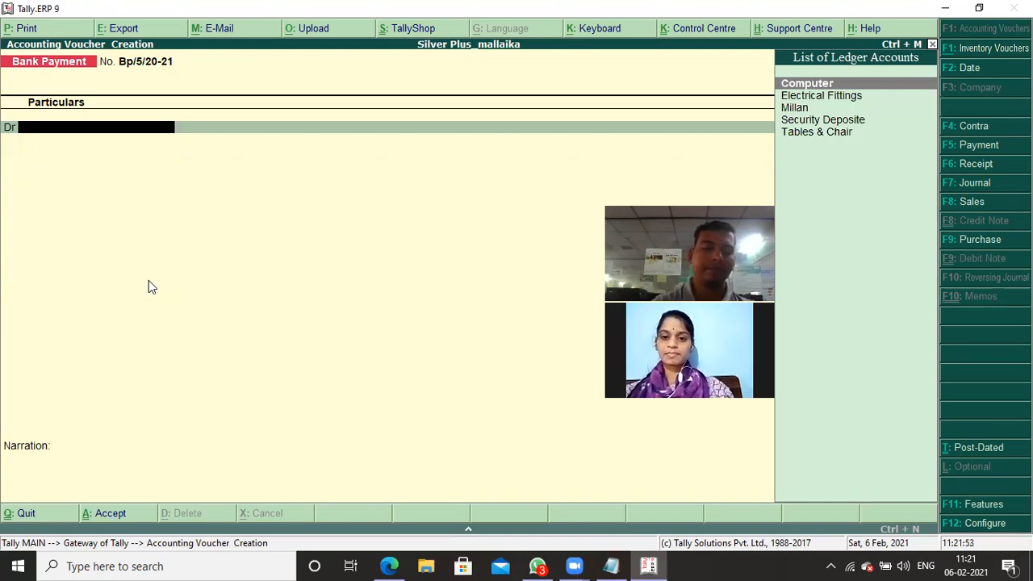
{"action": "type", "text": "m"}
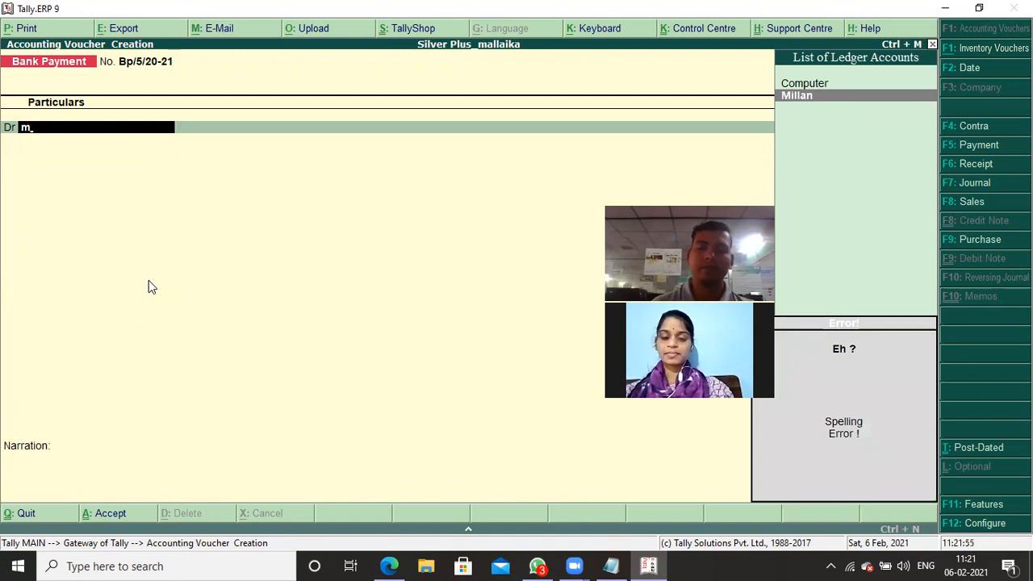
{"action": "key", "text": "BackSpace"}
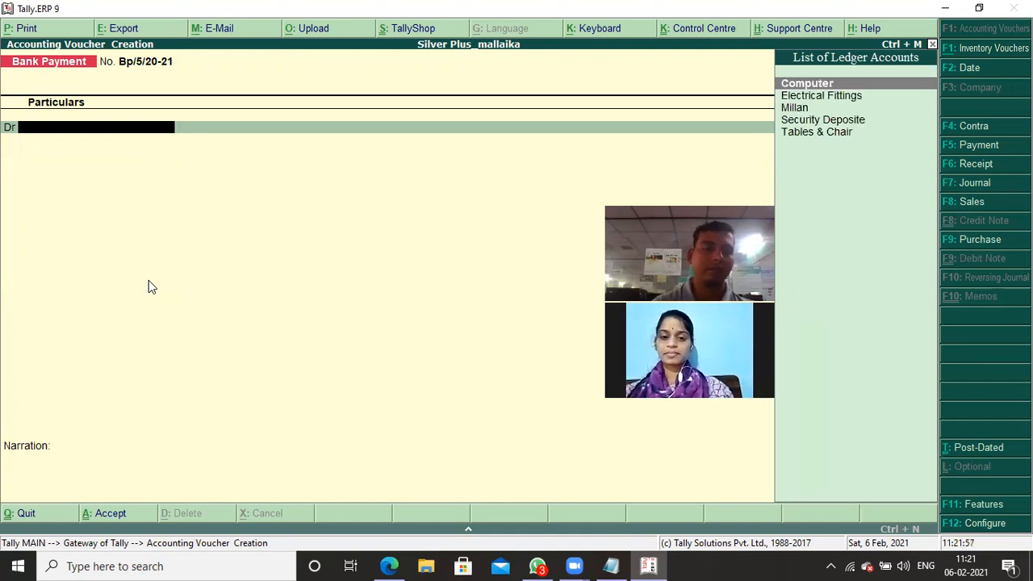
{"action": "key", "text": "alt+c"}
{"action": "type", "text": "Mot"}
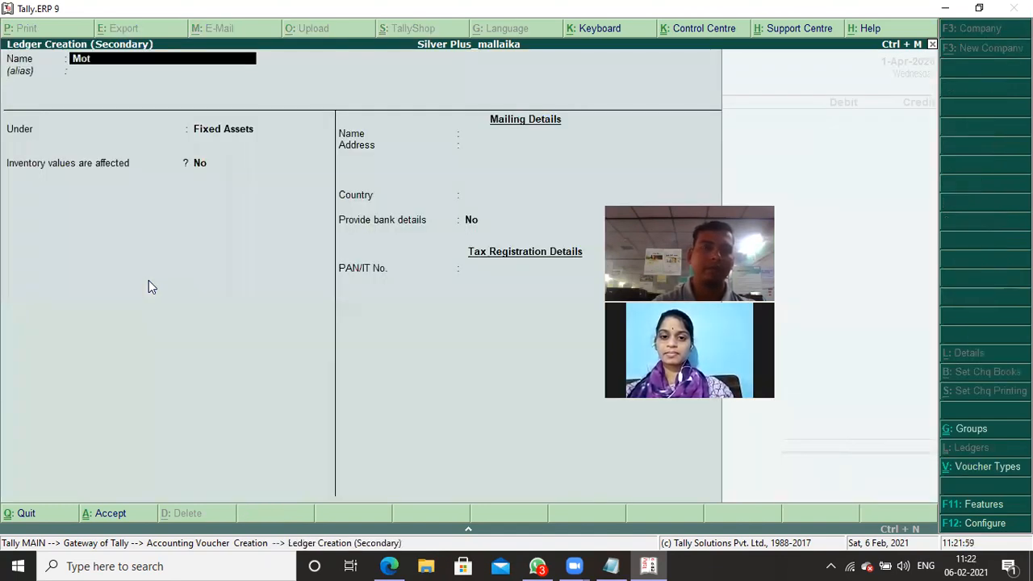
{"action": "type", "text": "or Vechile"}
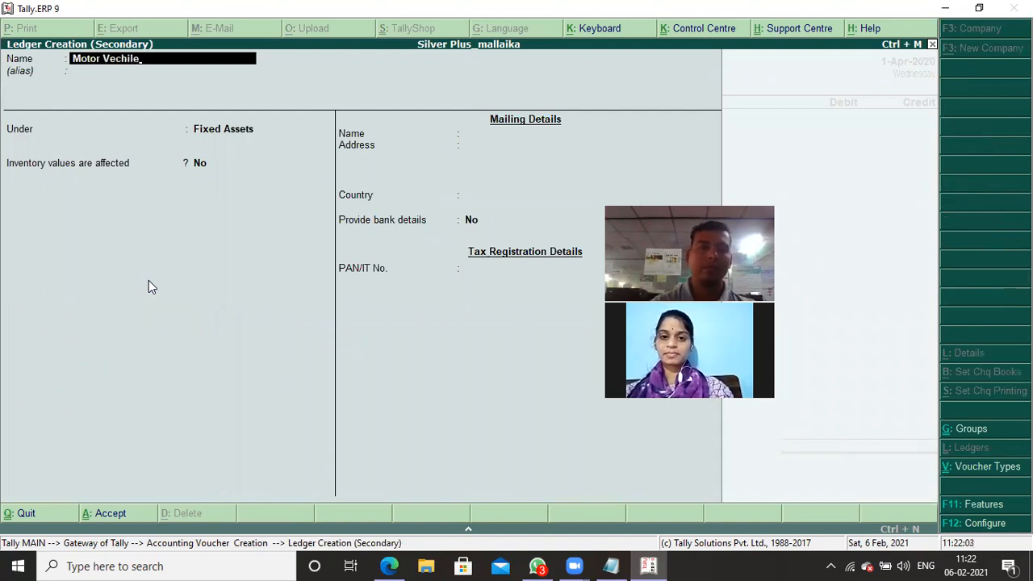
- Keep the Motor Vechile ledger under Fixed Assets with its default details and save it
{"action": "key", "text": "Return"}
{"action": "key", "text": "Return"}
{"action": "key", "text": "Return"}
{"action": "key", "text": "Return"}
{"action": "key", "text": "Return"}
{"action": "key", "text": "Return"}
{"action": "key", "text": "Return"}
{"action": "key", "text": "Return"}
{"action": "key", "text": "Return"}
{"action": "key", "text": "Return"}
{"action": "key", "text": "Return"}
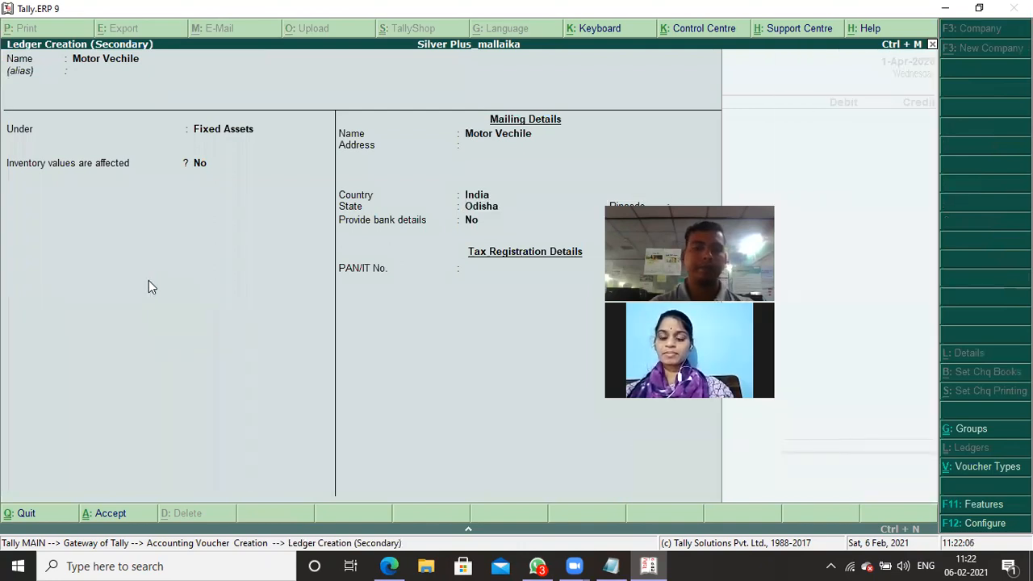
- Check the motor vehicle's price in the Notepad notes and debit Motor Vechile with 25,000 in the Tally.ERP 9 voucher
{"action": "key", "text": "alt+Tab"}
{"action": "key", "text": "alt+Tab"}
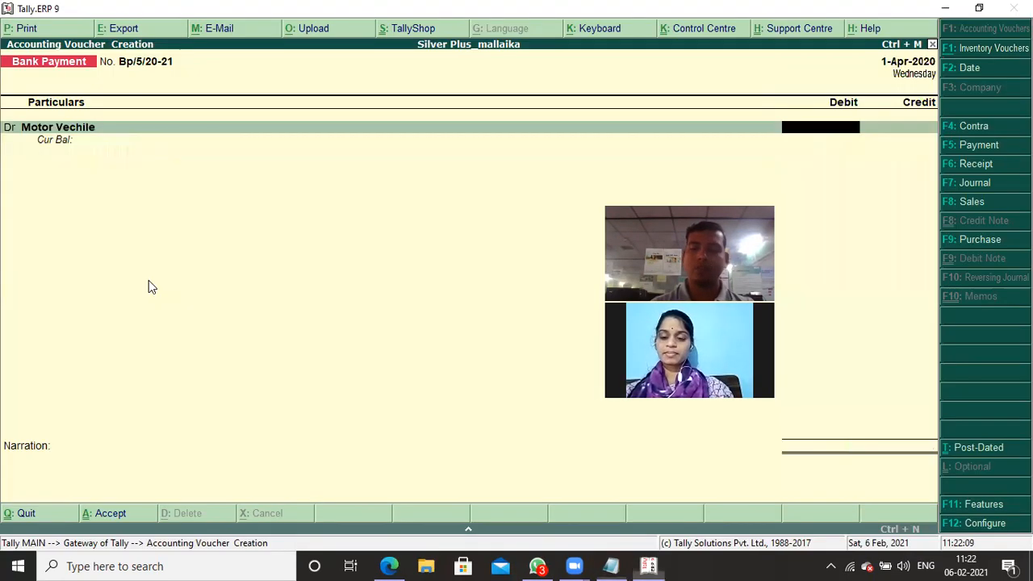
{"action": "type", "text": "25000"}
{"action": "key", "text": "Return"}
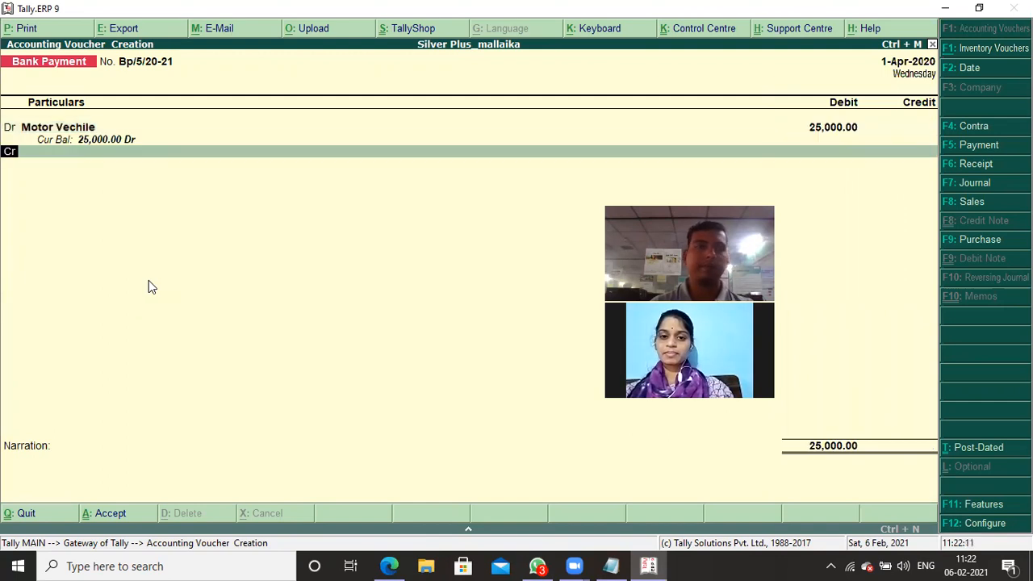
- Credit Hdfc Bank with 25,000 and save the motor vehicle payment voucher with its default bank allocation
{"action": "type", "text": "H"}
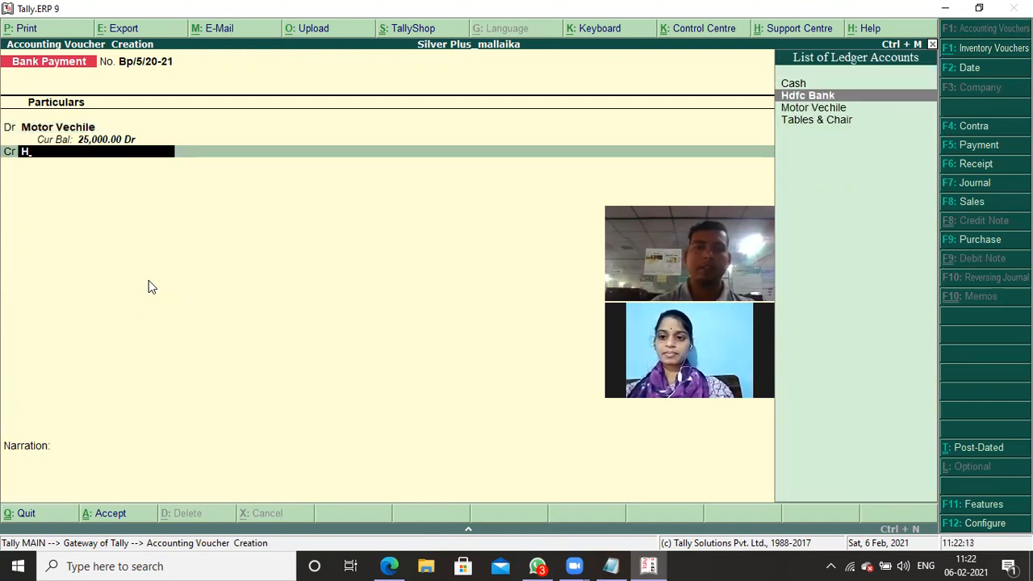
{"action": "key", "text": "Return"}
{"action": "key", "text": "Return"}
{"action": "key", "text": "Return"}
{"action": "key", "text": "Return"}
{"action": "key", "text": "Return"}
{"action": "key", "text": "Return"}
{"action": "key", "text": "Return"}
{"action": "key", "text": "Return"}
{"action": "key", "text": "Return"}
- Review the dealer purchases and credit terms in the Notepad stock notes, then leave voucher entry in Tally.ERP 9 and open single ledger creation
{"action": "key", "text": "alt+Tab"}
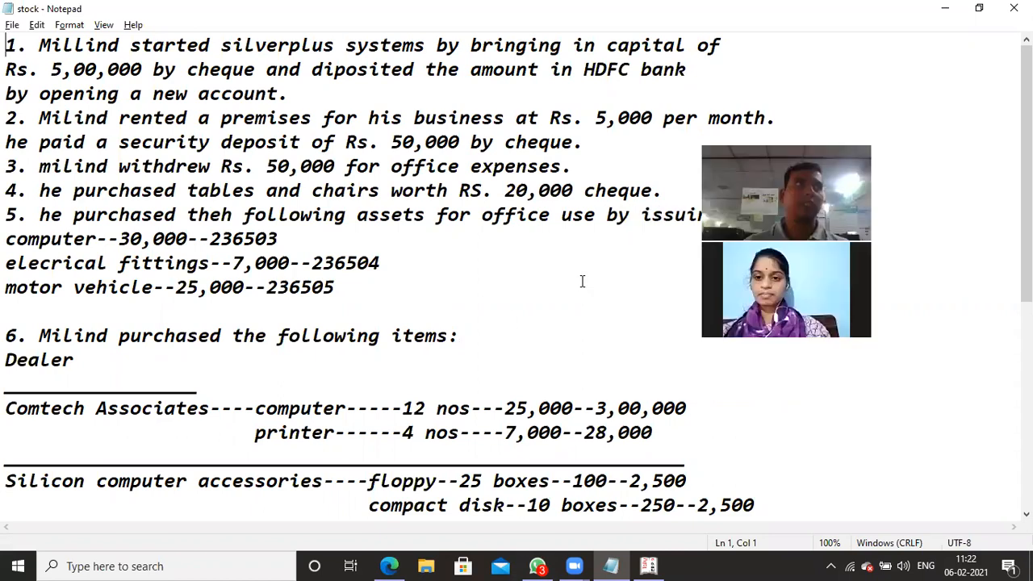
{"action": "scroll", "coordinate": [242, 347], "scroll_direction": "down", "scroll_amount": 2}
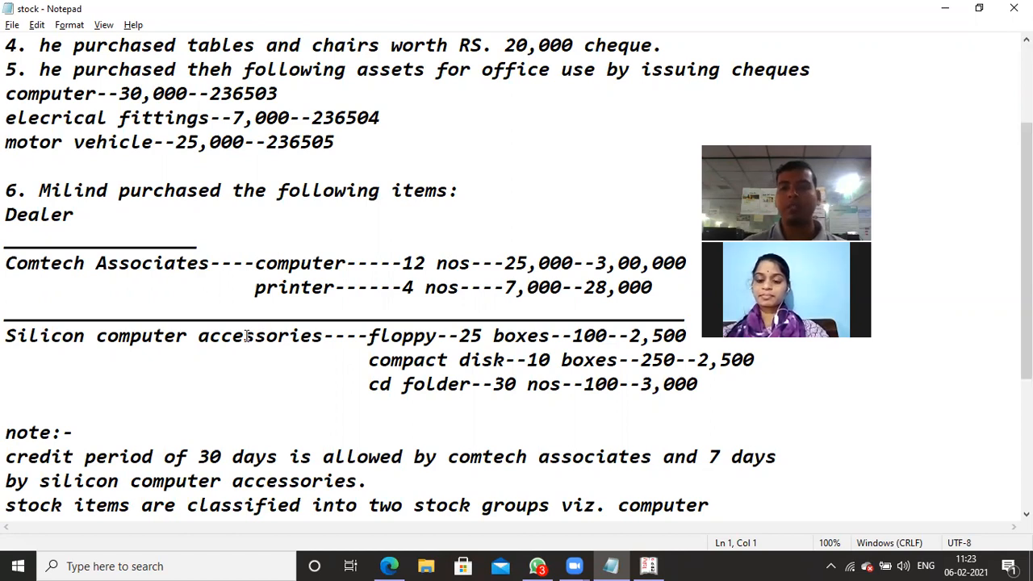
{"action": "scroll", "coordinate": [247, 338], "scroll_direction": "down", "scroll_amount": 1}
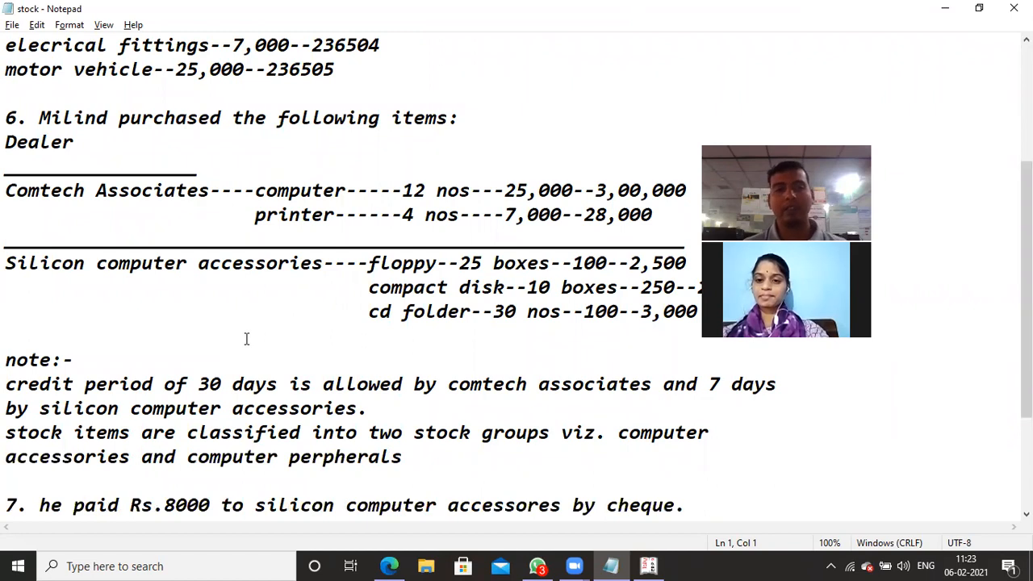
{"action": "scroll", "coordinate": [247, 339], "scroll_direction": "up", "scroll_amount": 1}
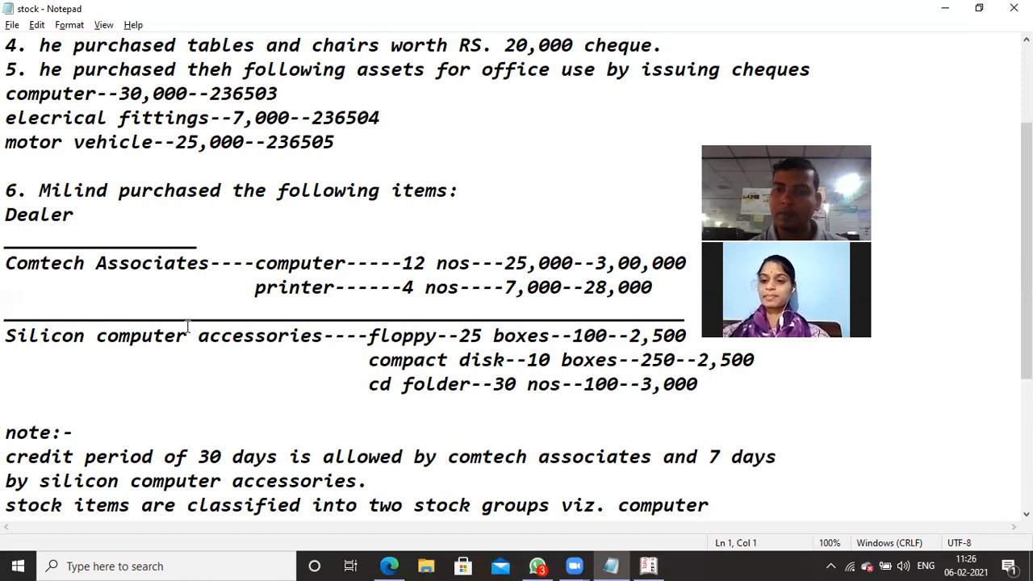
{"action": "key", "text": "alt+Tab"}
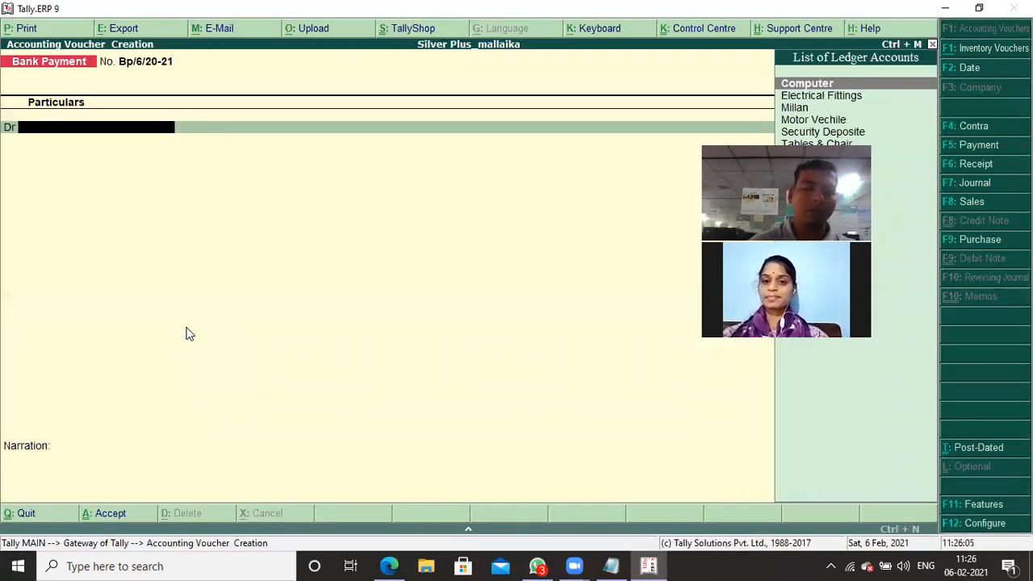
{"action": "key", "text": "Escape"}
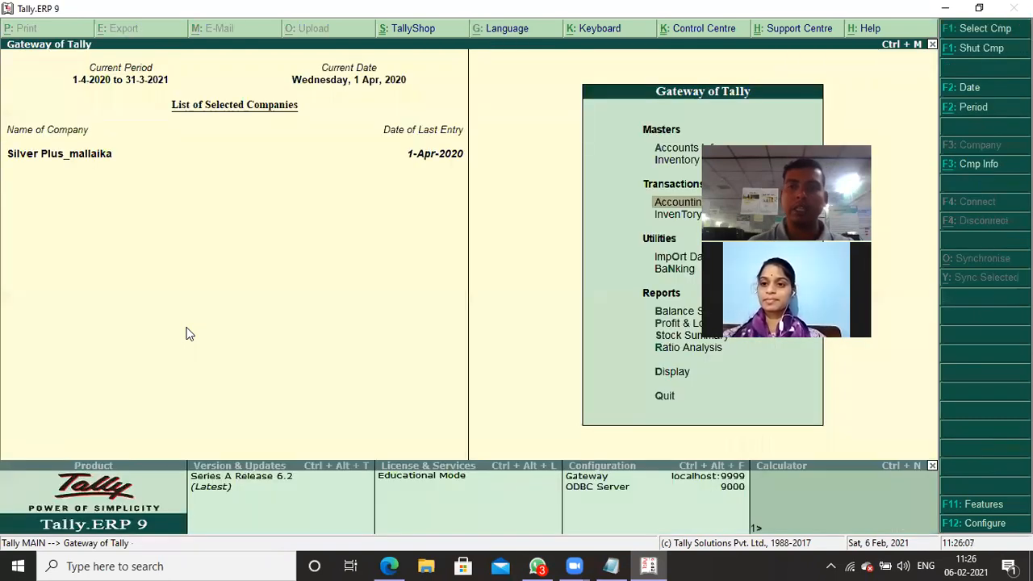
{"action": "key", "text": "Up"}
{"action": "key", "text": "Up"}
{"action": "key", "text": "Return"}
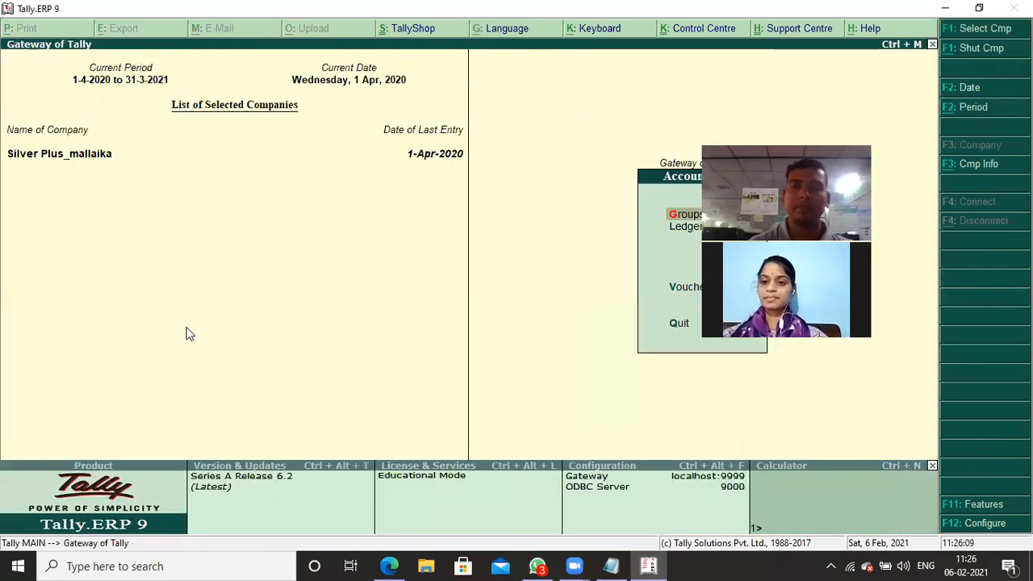
{"action": "key", "text": "Down"}
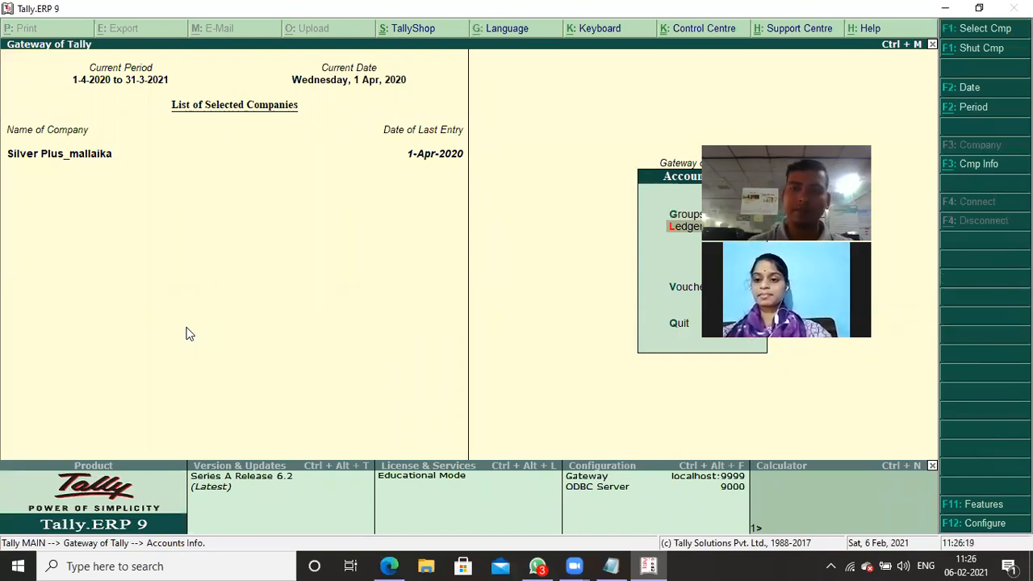
{"action": "key", "text": "Return"}
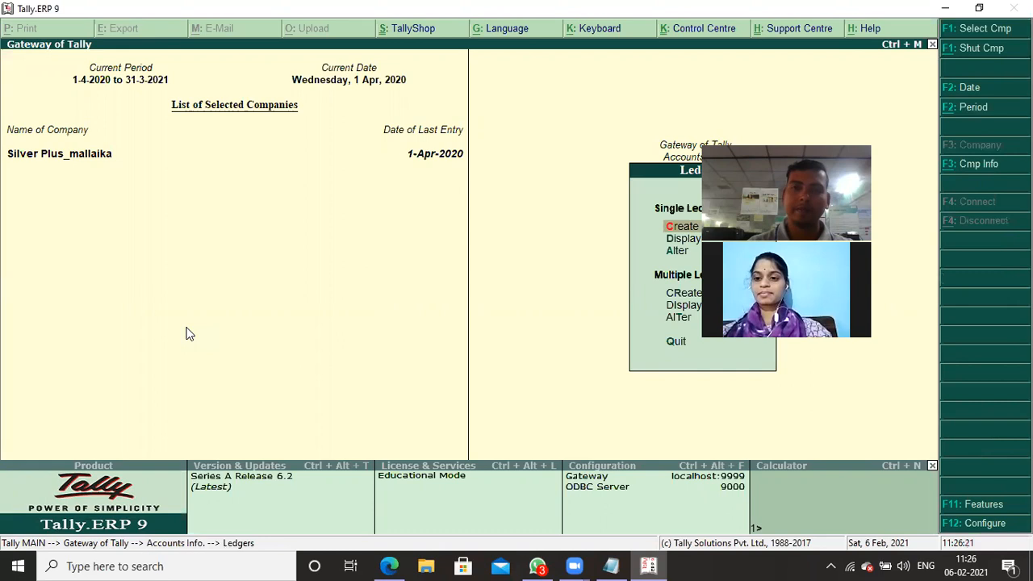
{"action": "key", "text": "Return"}
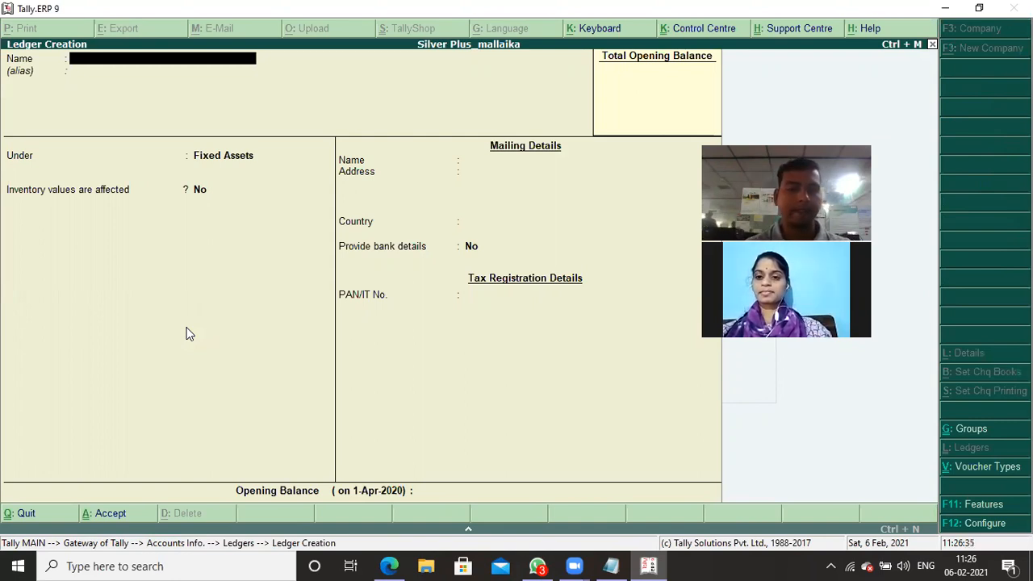
- Name the new ledger Comtech Associate and place it under Sundry Creditors
{"action": "key", "text": "alt+Tab"}
{"action": "key", "text": "alt+Tab"}
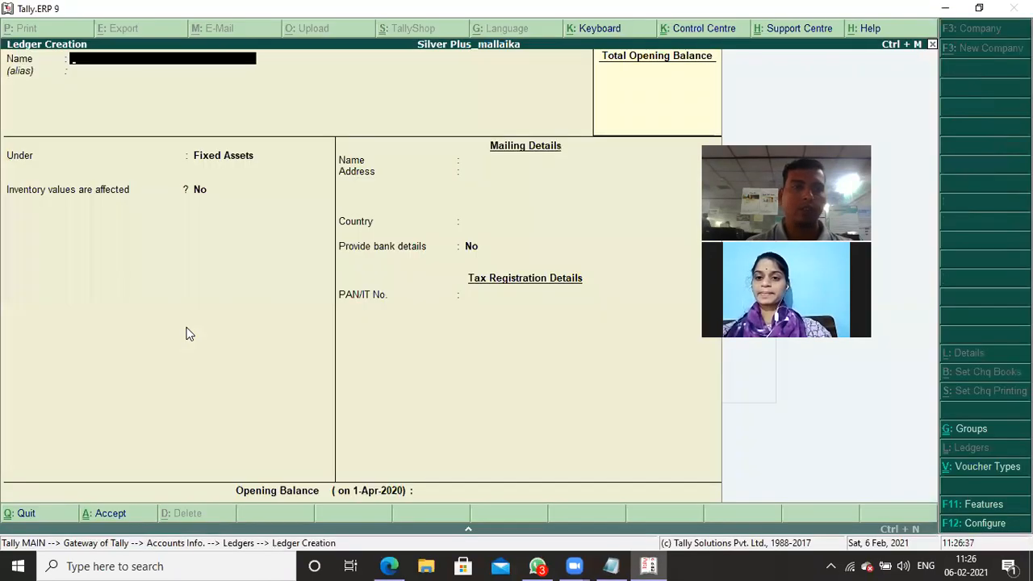
{"action": "type", "text": "Com"}
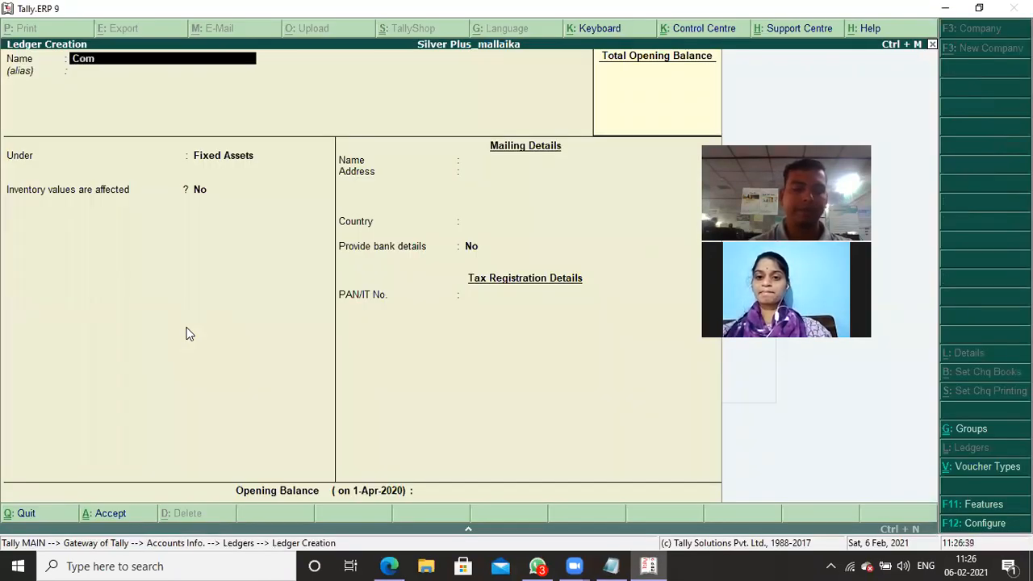
{"action": "type", "text": "tech"}
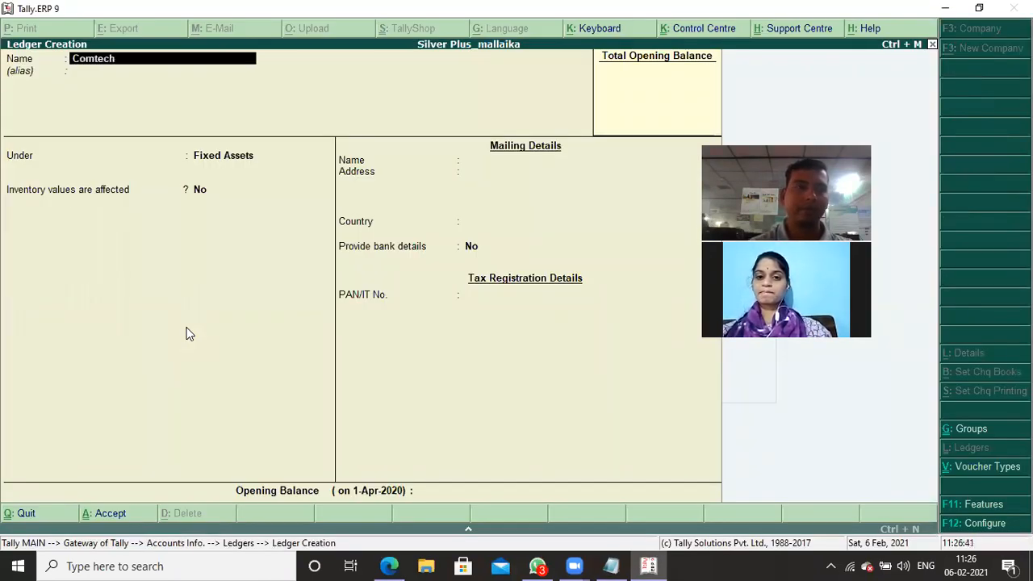
{"action": "type", "text": " associate"}
{"action": "key", "text": "Return"}
{"action": "key", "text": "Return"}
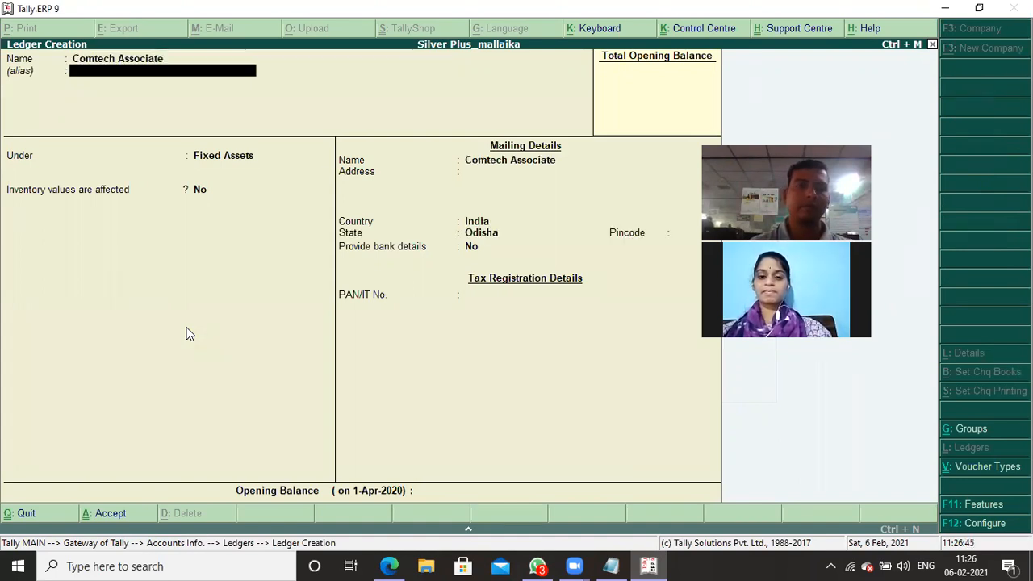
{"action": "type", "text": "S"}
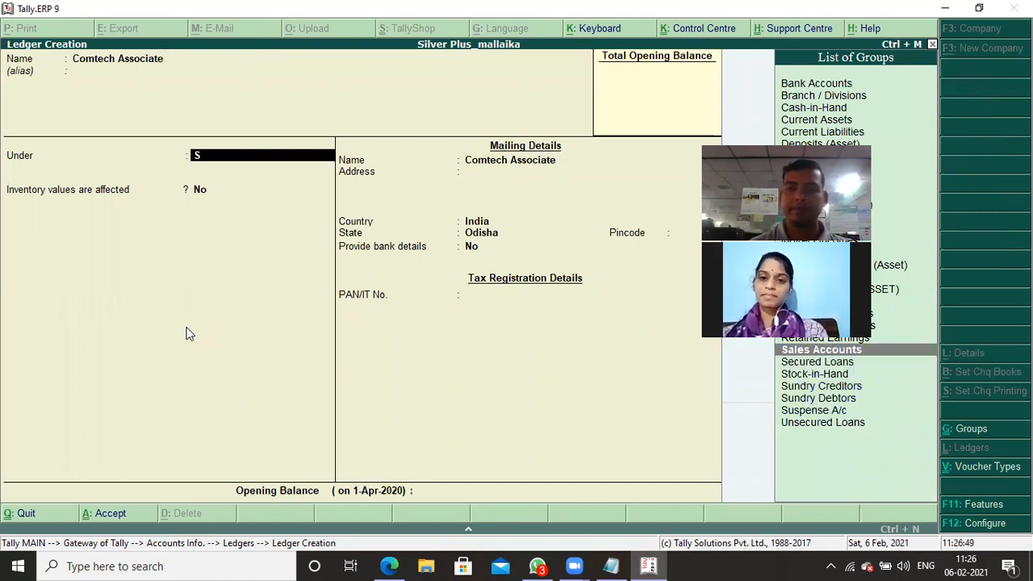
{"action": "key", "text": "Down"}
{"action": "key", "text": "Down"}
{"action": "key", "text": "Down"}
{"action": "key", "text": "Return"}
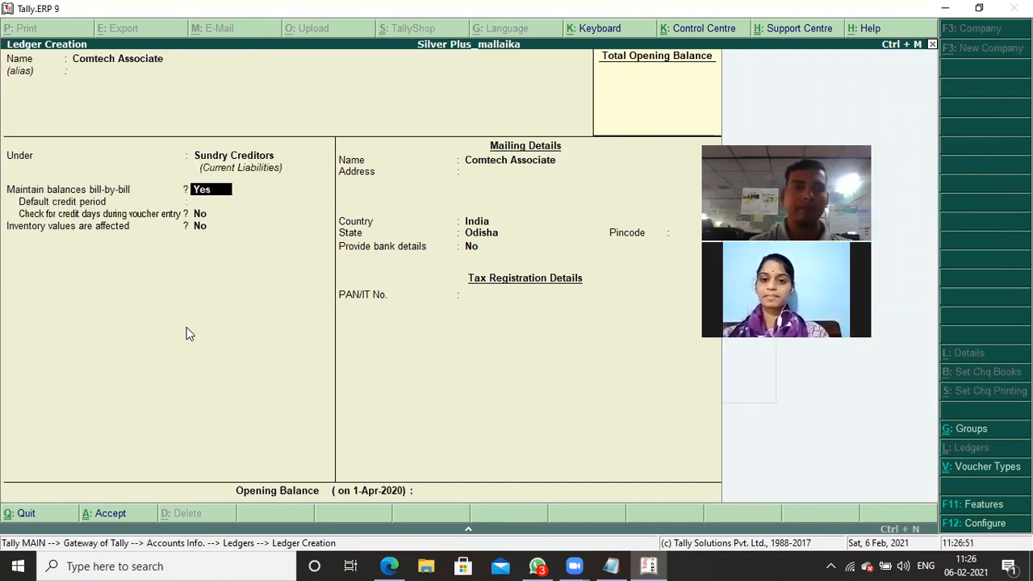
- Keep bill-by-bill balances on, set Comtech Associate's default credit period to 30 days and save the ledger
{"action": "key", "text": "Return"}
{"action": "key", "text": "Return"}
{"action": "key", "text": "BackSpace"}
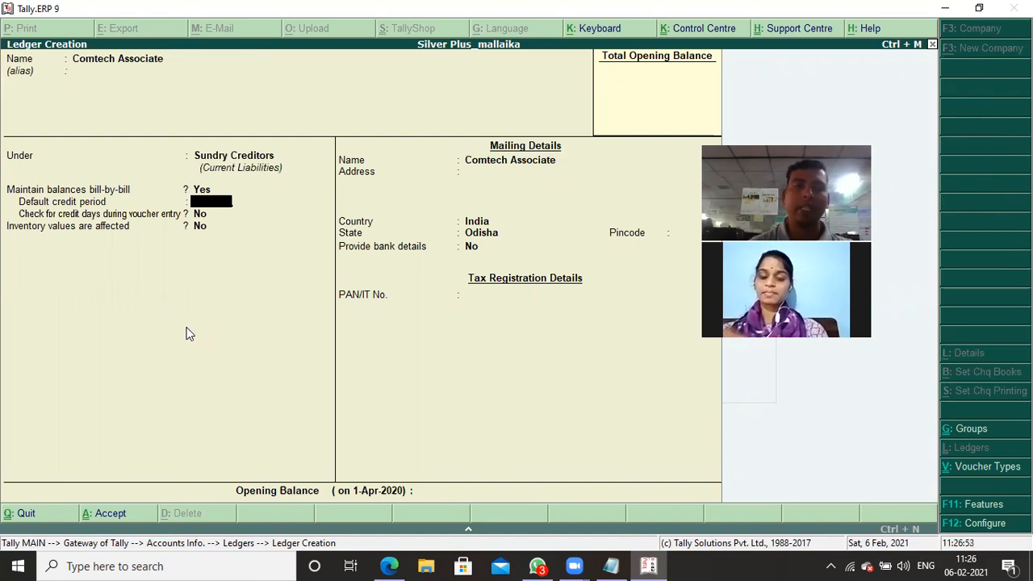
{"action": "type", "text": "30"}
{"action": "key", "text": "Return"}
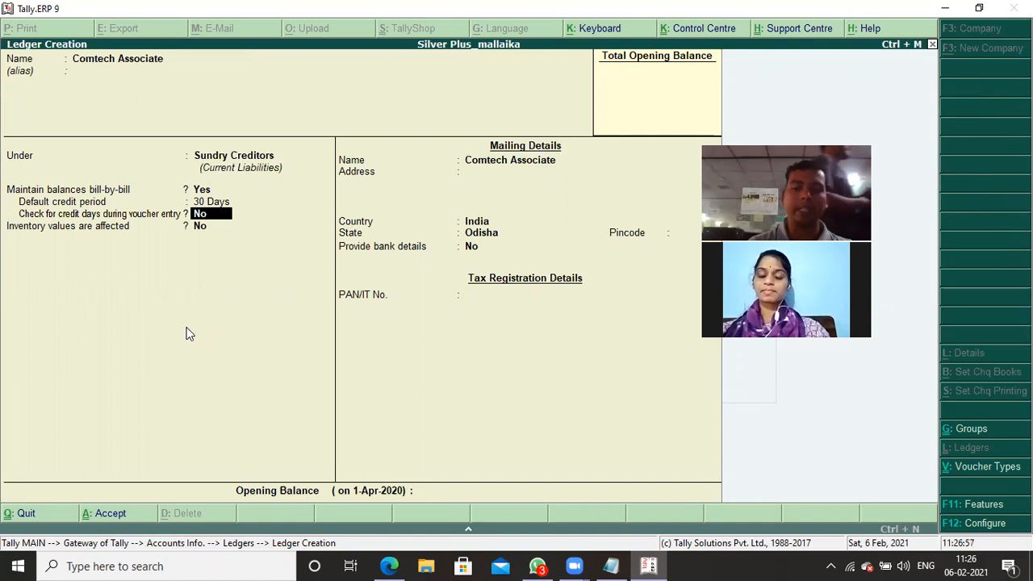
{"action": "key", "text": "Return"}
{"action": "key", "text": "Return"}
{"action": "key", "text": "Return"}
{"action": "key", "text": "Return"}
{"action": "key", "text": "Return"}
{"action": "key", "text": "Return"}
{"action": "key", "text": "Return"}
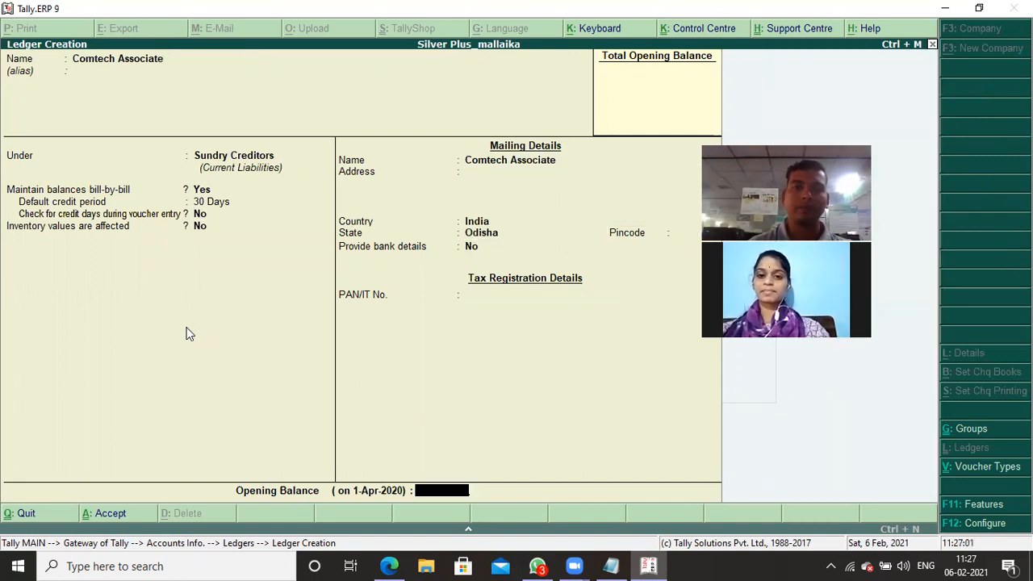
{"action": "key", "text": "Return"}
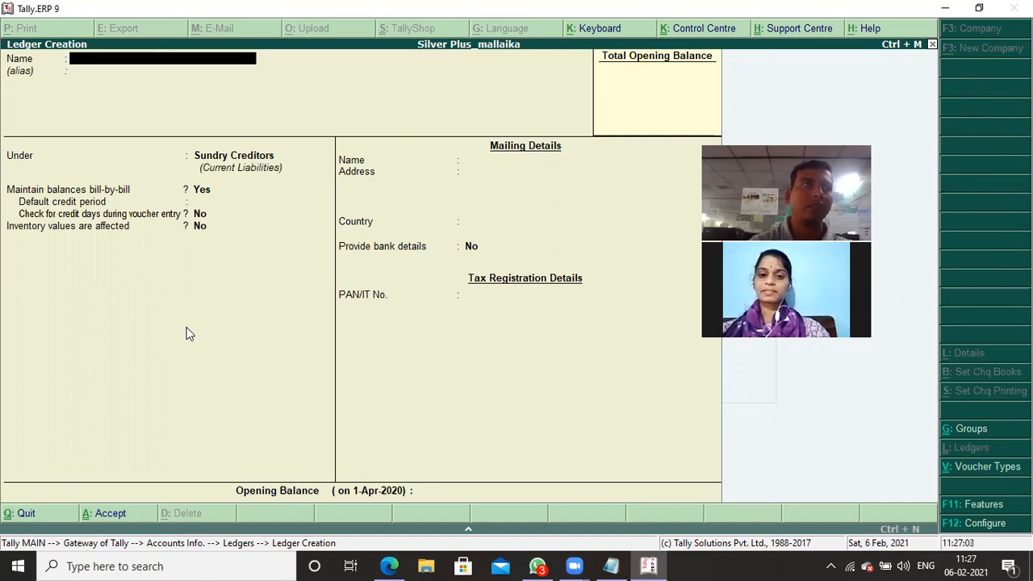
- Name the next ledger Silicon Computer Accessories, keeping it under Sundry Creditors with bill-by-bill balances
{"action": "type", "text": "Sili"}
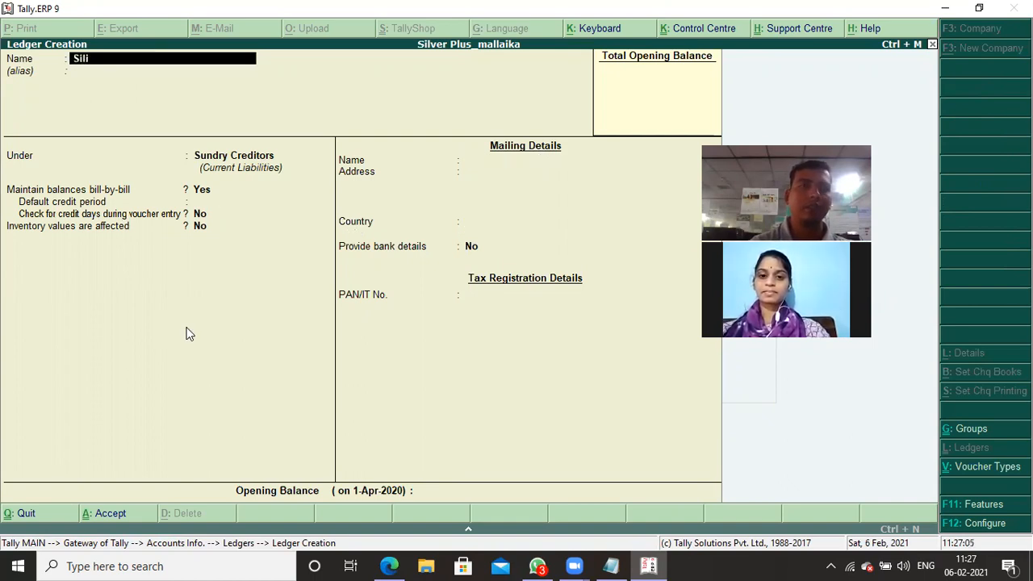
{"action": "type", "text": "con Com"}
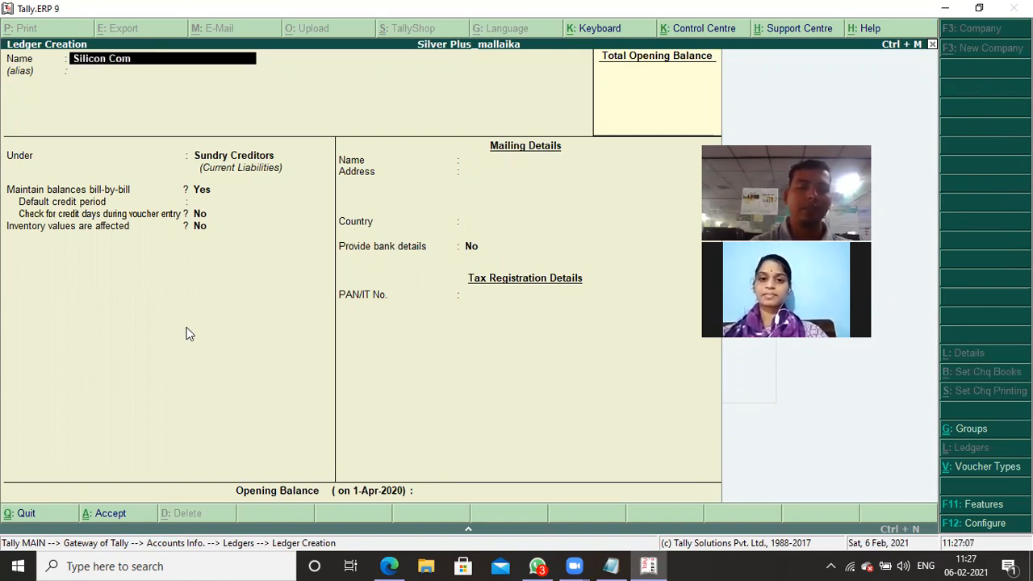
{"action": "type", "text": "put"}
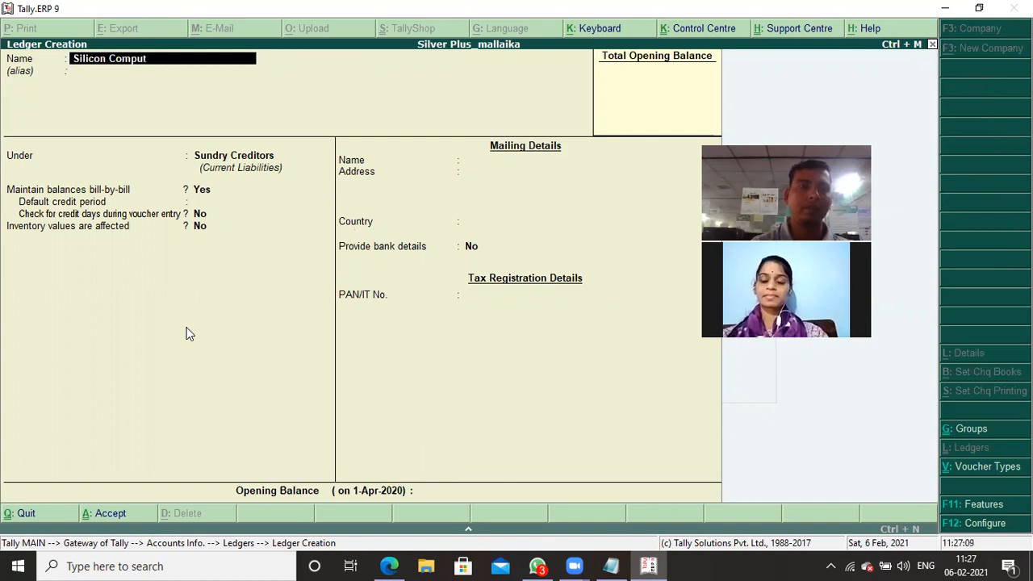
{"action": "type", "text": "er Access"}
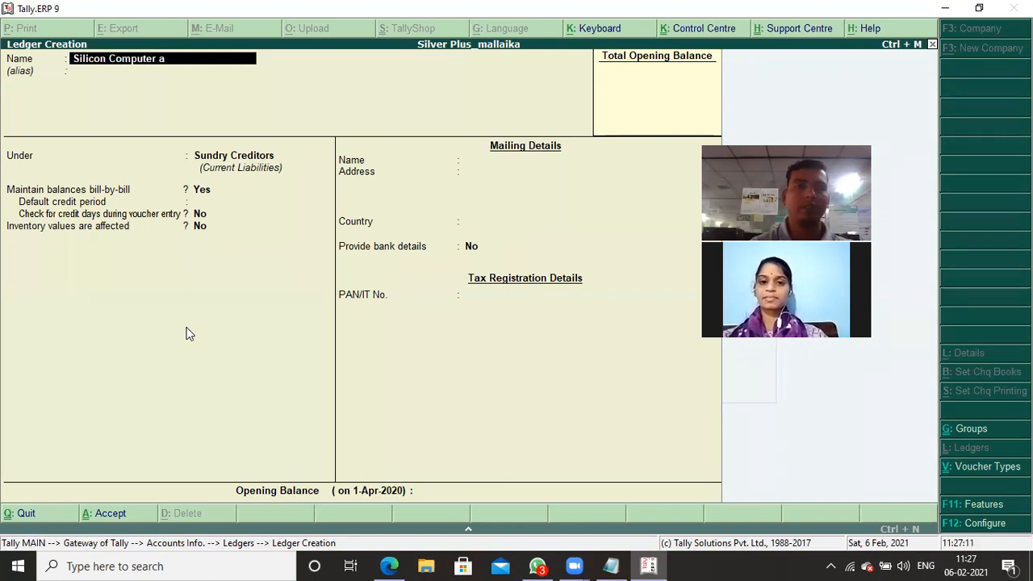
{"action": "type", "text": "ories"}
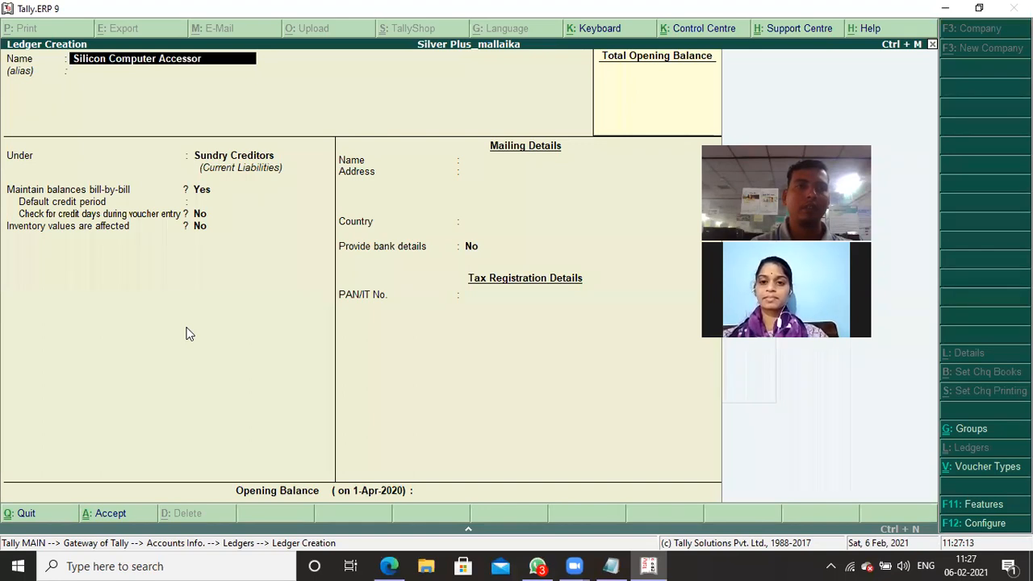
{"action": "key", "text": "Return"}
{"action": "key", "text": "Return"}
{"action": "key", "text": "Return"}
{"action": "key", "text": "Return"}
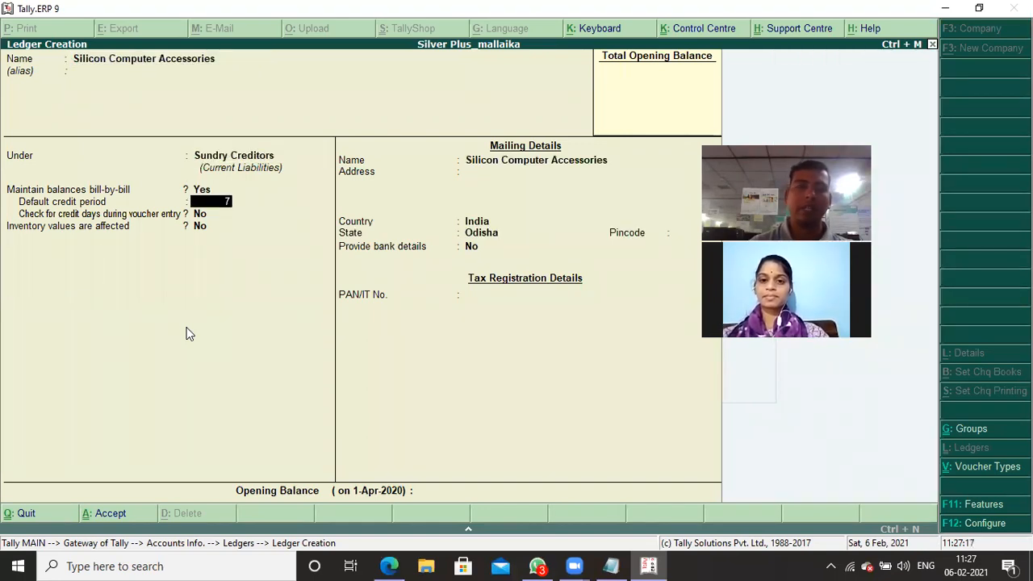
- Set Silicon Computer Accessories' default credit period to 7 days and save the ledger with its other defaults
{"action": "type", "text": "7"}
{"action": "key", "text": "Return"}
{"action": "key", "text": "Return"}
{"action": "key", "text": "Return"}
{"action": "key", "text": "Return"}
{"action": "key", "text": "Return"}
{"action": "key", "text": "Return"}
{"action": "key", "text": "Return"}
{"action": "key", "text": "Return"}
{"action": "key", "text": "Return"}
{"action": "key", "text": "Return"}
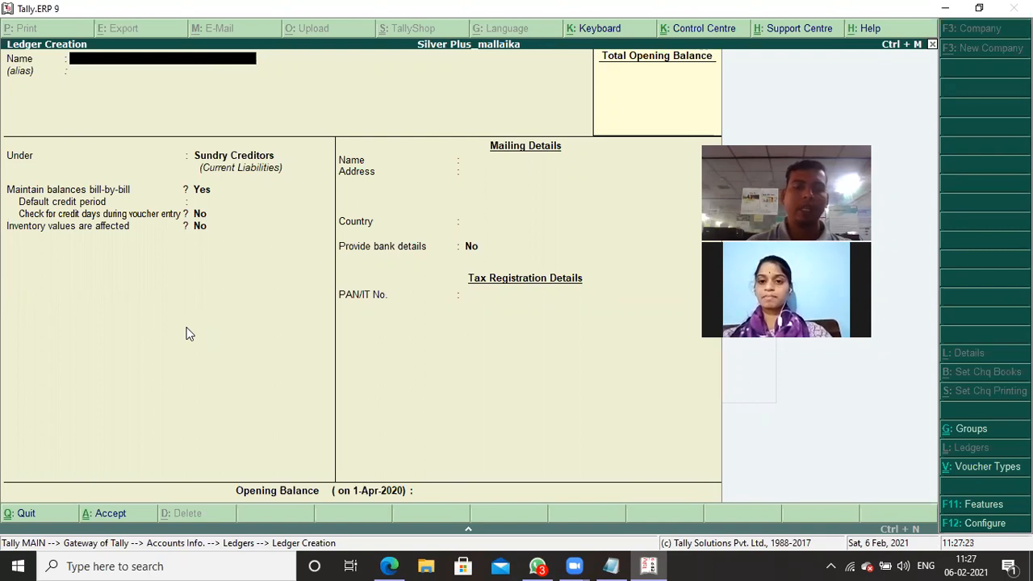
- Name the new ledger Purchase Ac and place it under Purchase Accounts
{"action": "type", "text": "Pu"}
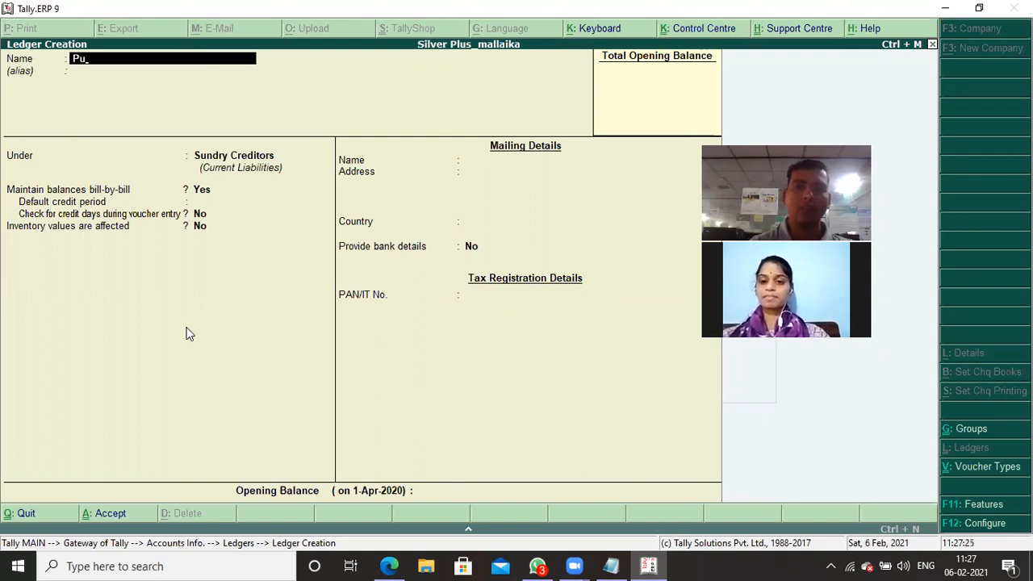
{"action": "type", "text": "r"}
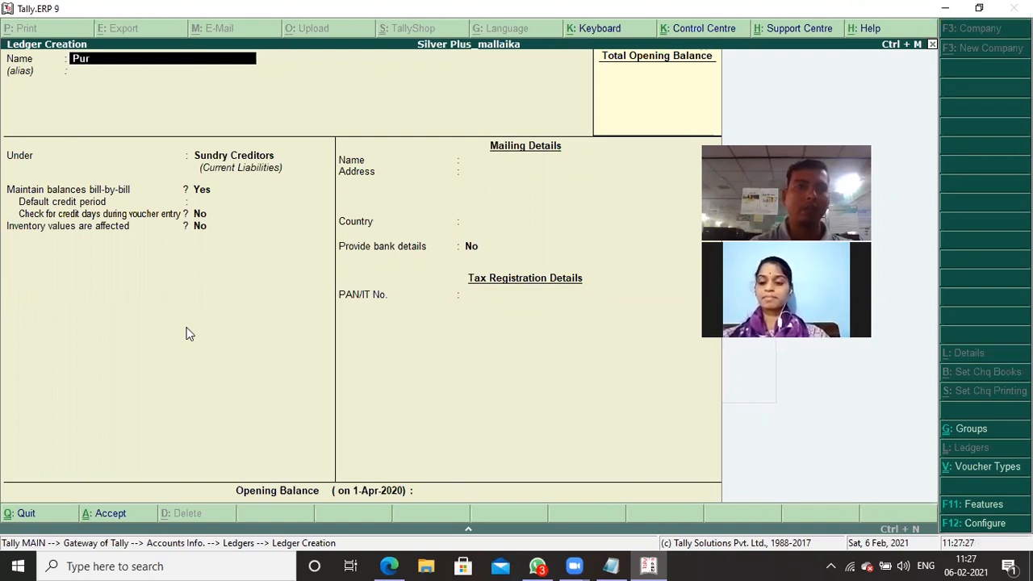
{"action": "type", "text": "chase Ac"}
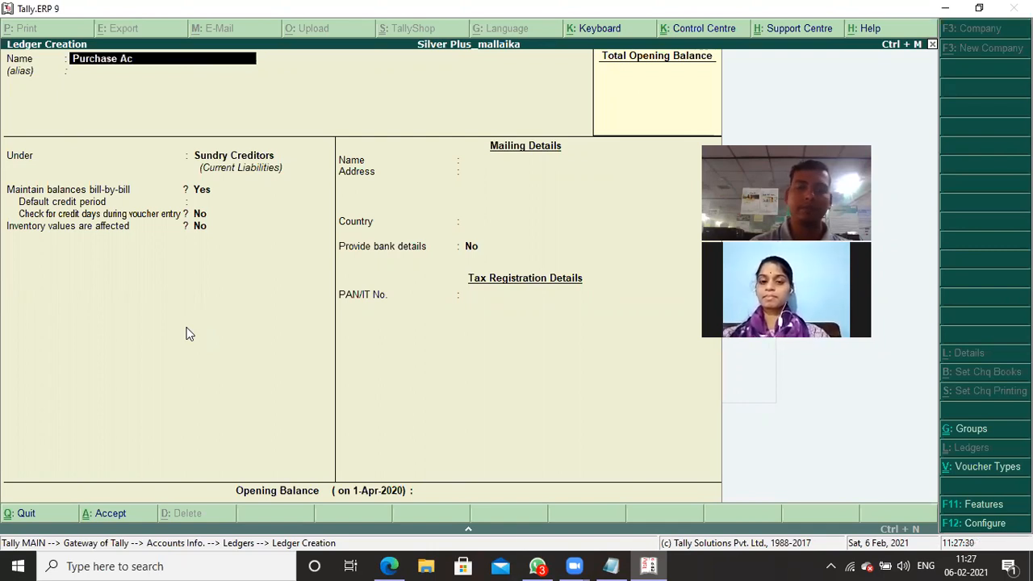
{"action": "key", "text": "Return"}
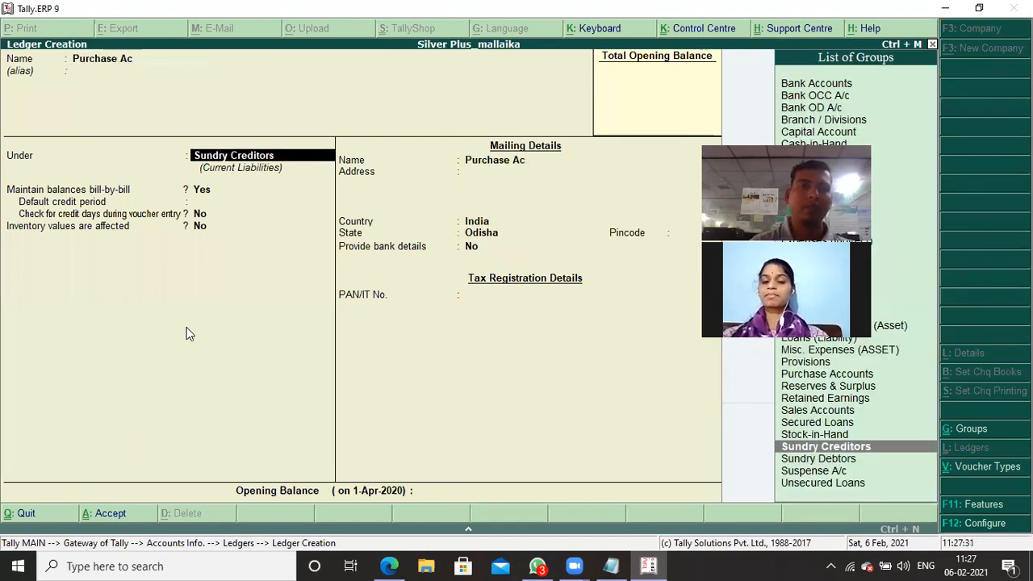
{"action": "type", "text": "P"}
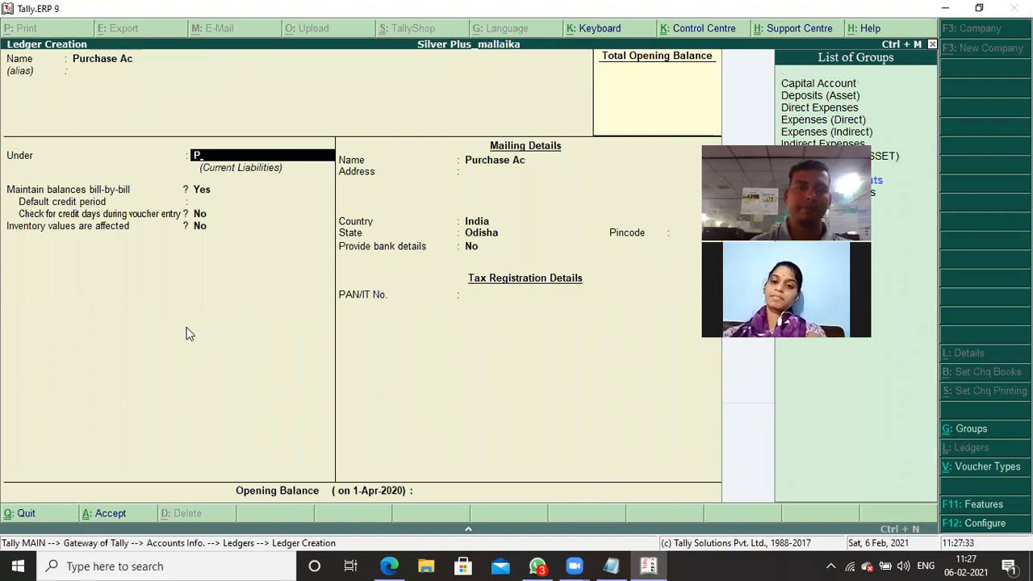
{"action": "type", "text": "urch"}
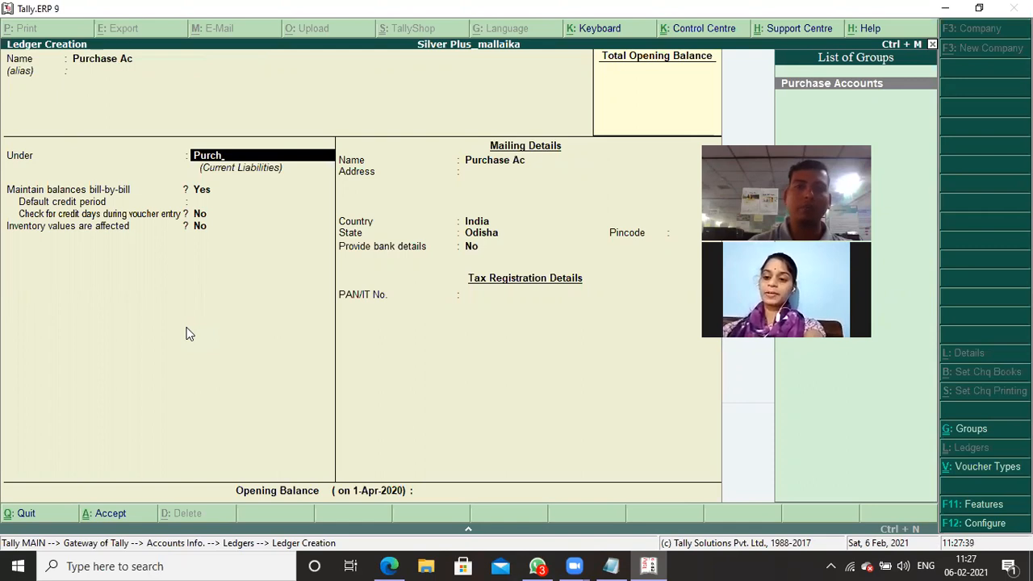
{"action": "key", "text": "Return"}
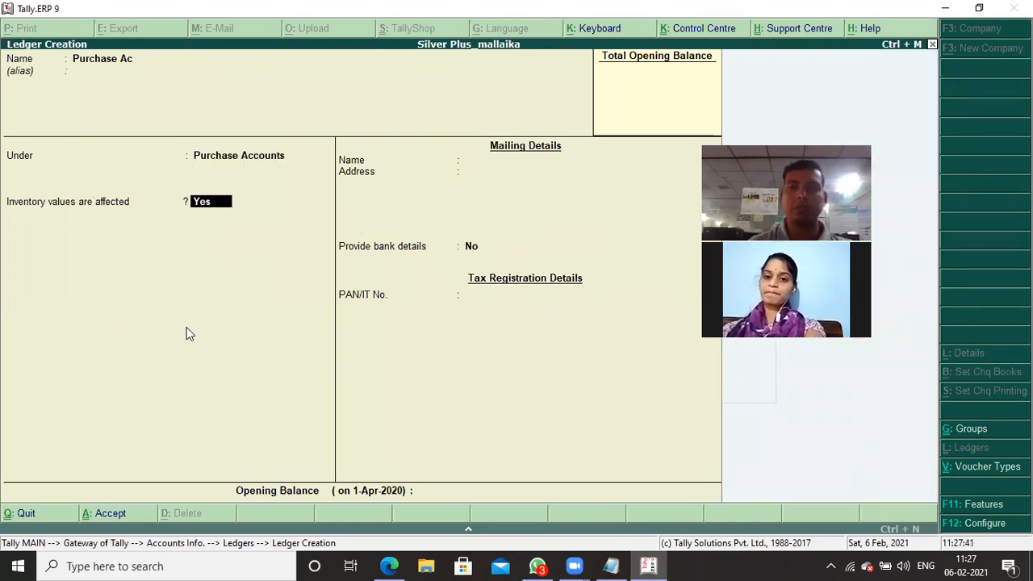
- Save the Purchase Ac ledger with inventory values affected and no bank details, and return to the Gateway of Tally
{"action": "key", "text": "Return"}
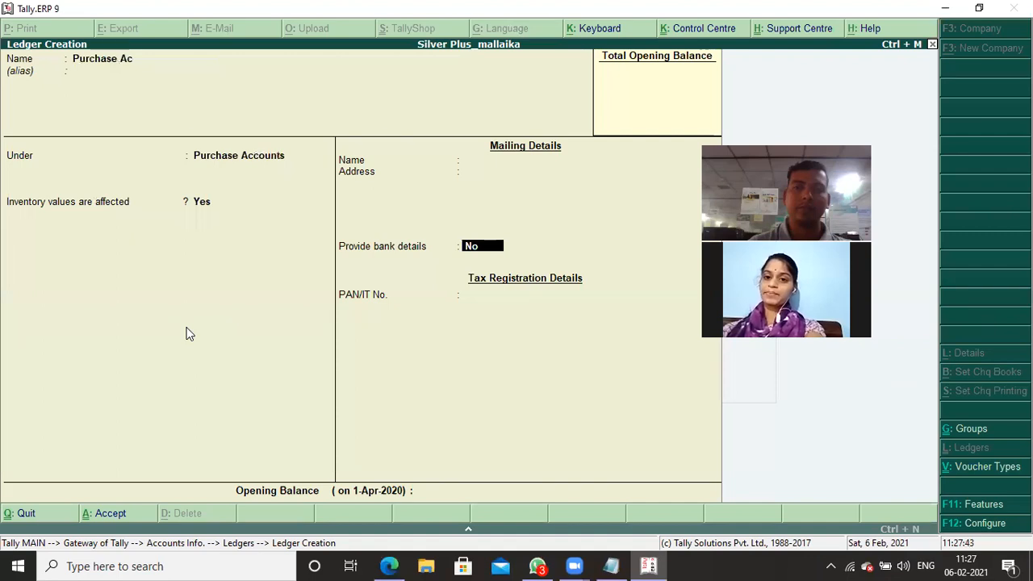
{"action": "key", "text": "Return"}
{"action": "key", "text": "Return"}
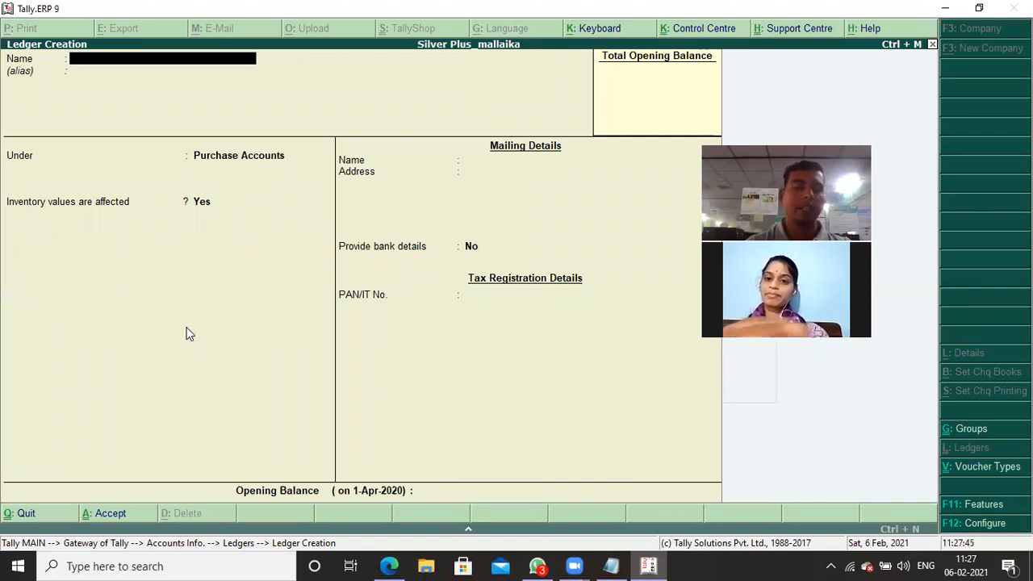
{"action": "key", "text": "Escape"}
{"action": "key", "text": "Return"}
{"action": "key", "text": "Escape"}
{"action": "key", "text": "Escape"}
{"action": "key", "text": "Escape"}
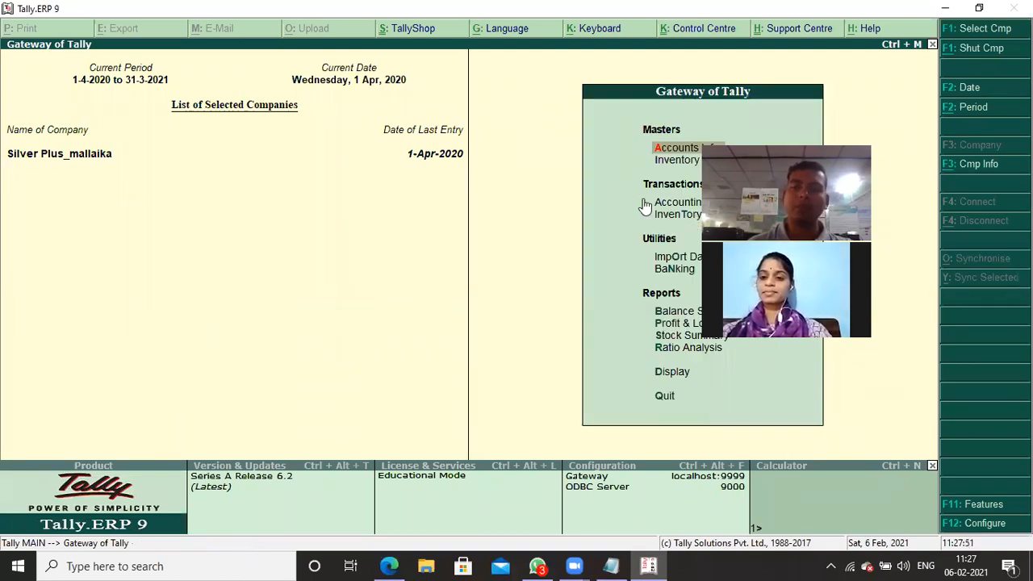
- Create a stock group named Computer Accessories under Primary, without adding item quantities
{"action": "key", "text": "Down"}
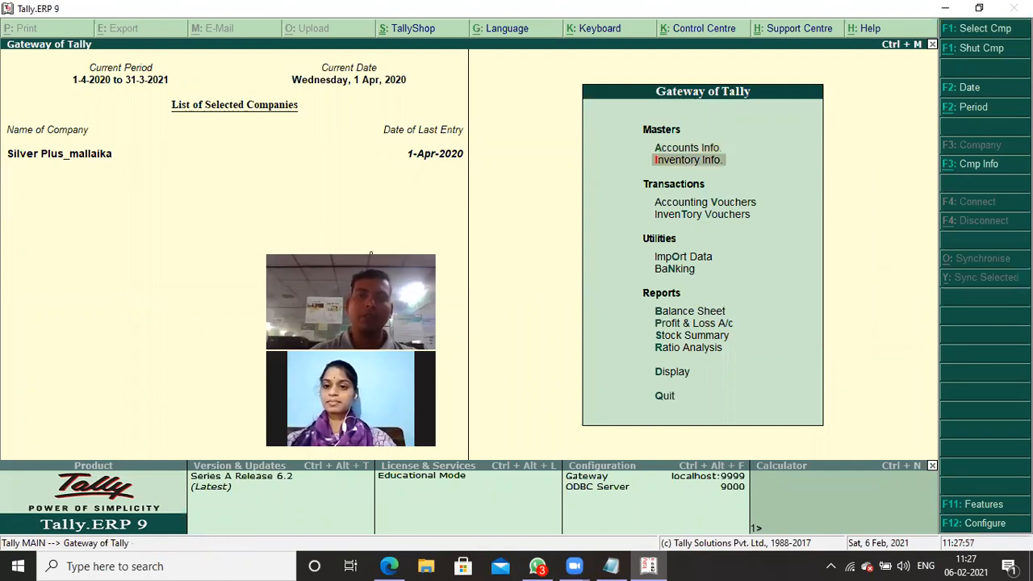
{"action": "key", "text": "Return"}
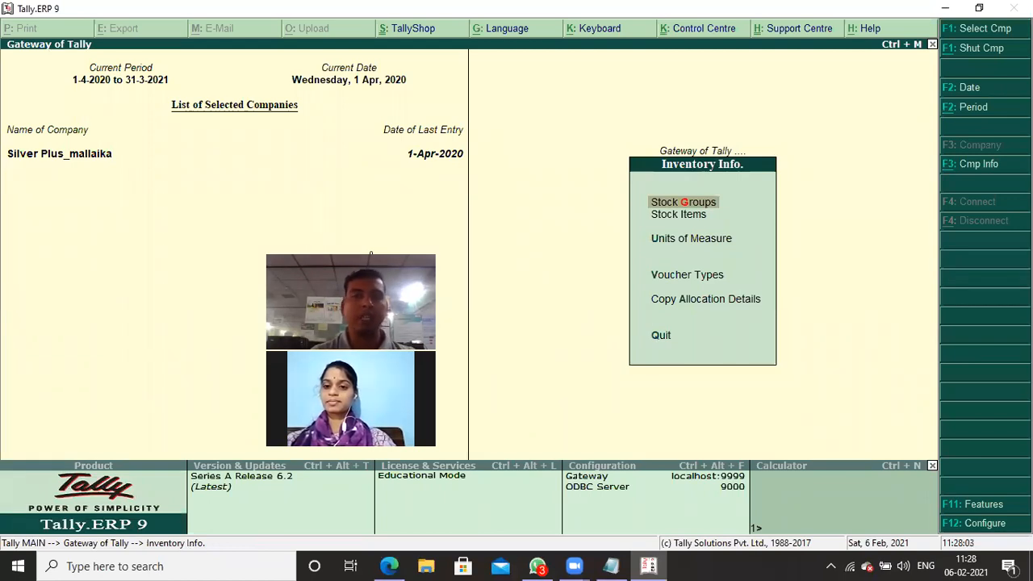
{"action": "key", "text": "Return"}
{"action": "key", "text": "Return"}
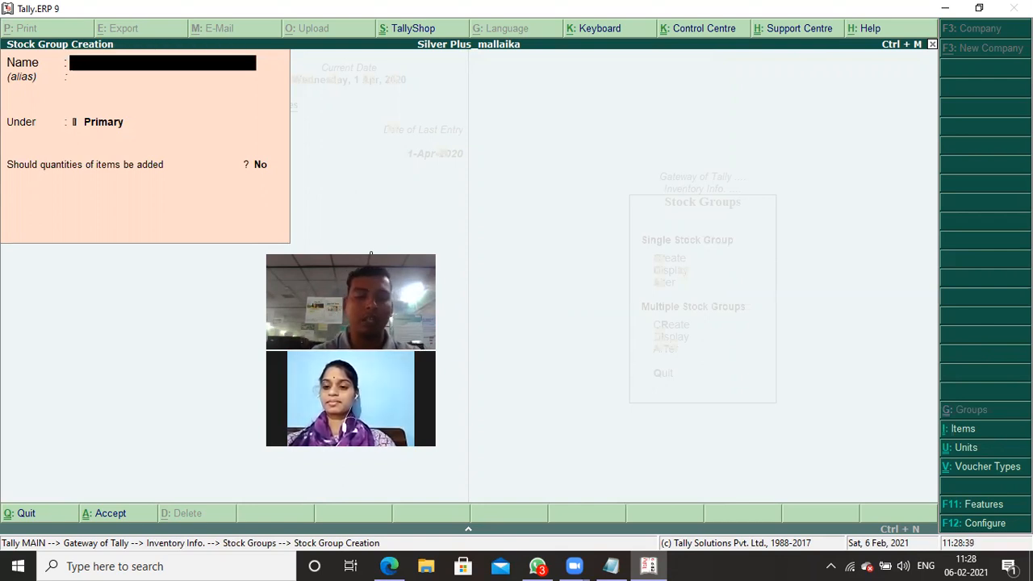
{"action": "type", "text": "Computer"}
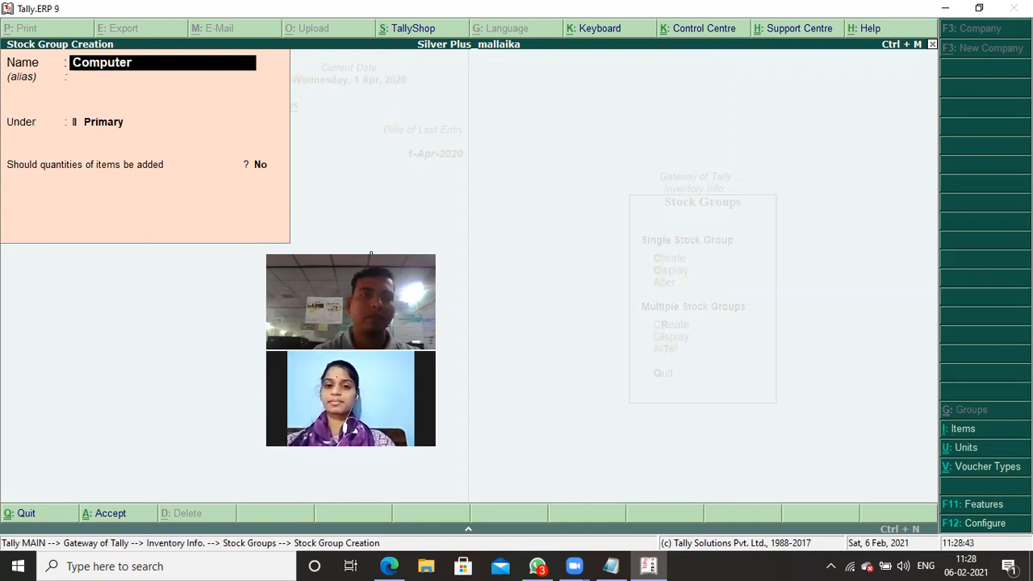
{"action": "type", "text": " Accessories"}
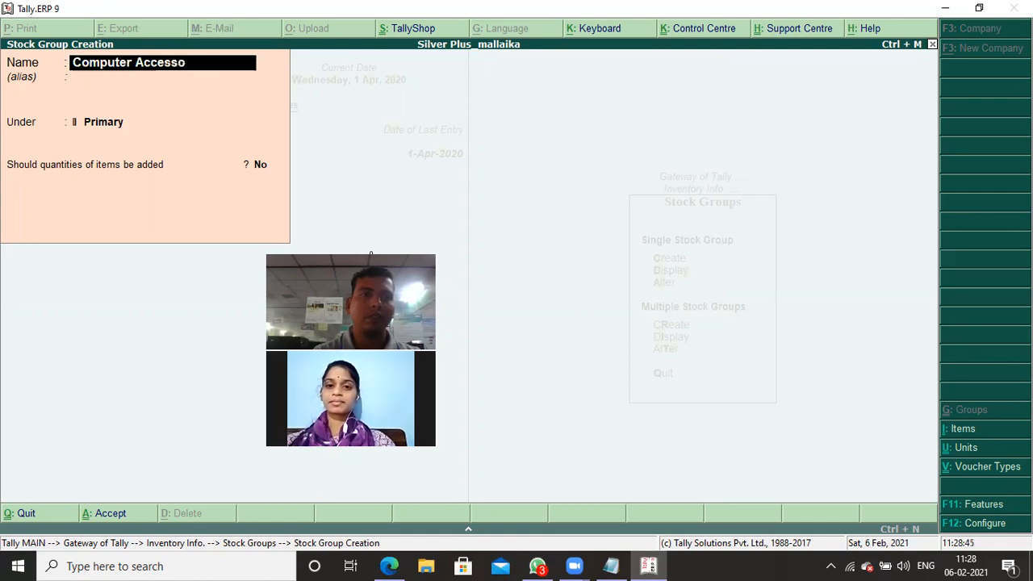
{"action": "key", "text": "Return"}
{"action": "key", "text": "Return"}
{"action": "key", "text": "Return"}
- Name the next stock group Computer Peripherials
{"action": "type", "text": "Computewer"}
{"action": "key", "text": "BackSpace"}
{"action": "key", "text": "BackSpace"}
{"action": "key", "text": "BackSpace"}
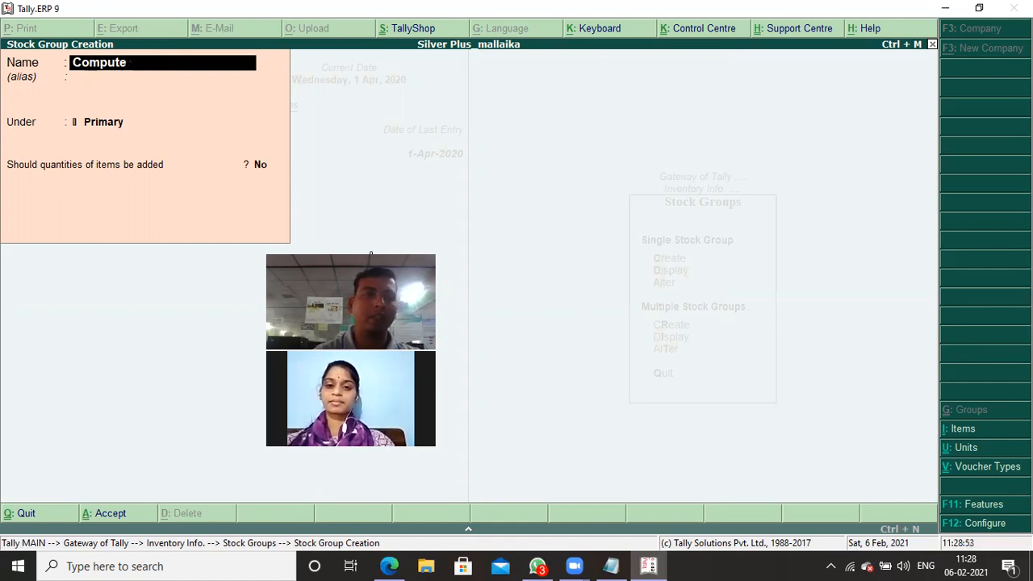
{"action": "type", "text": "r Pe"}
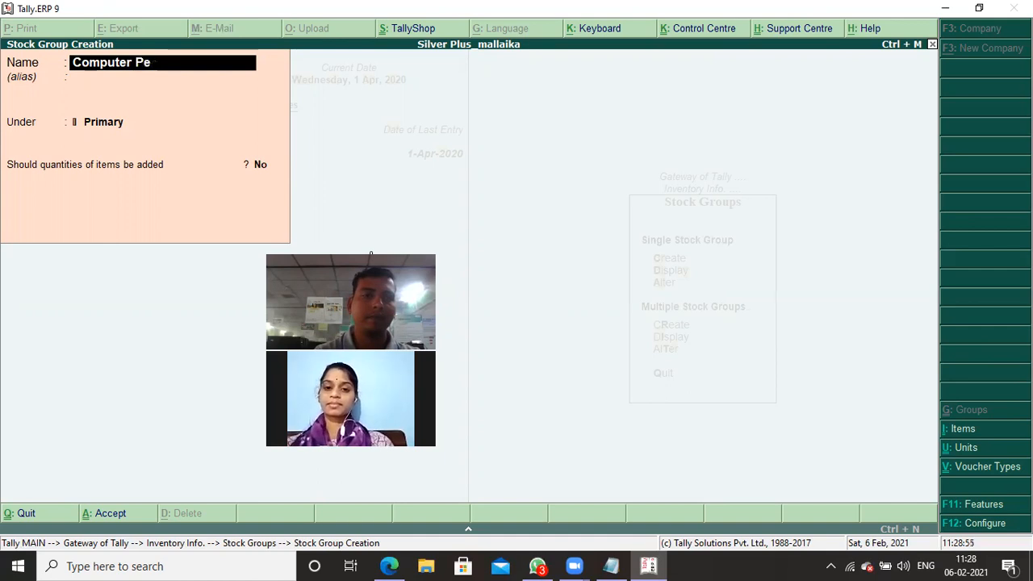
{"action": "type", "text": "riphe"}
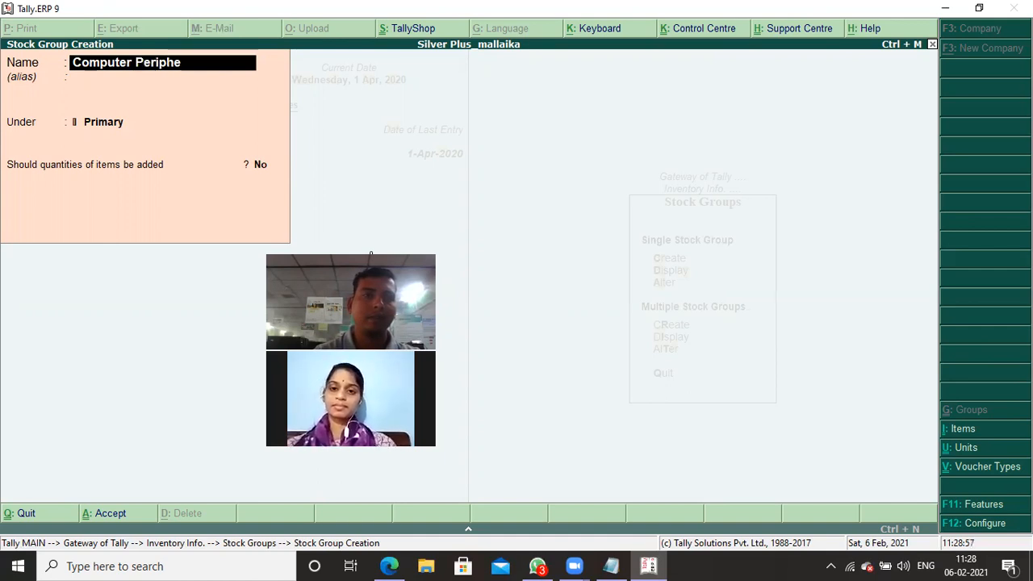
{"action": "type", "text": "rials"}
- Save the Computer Peripherials group under Primary and go back to the inventory masters
{"action": "key", "text": "Return"}
{"action": "key", "text": "Return"}
{"action": "key", "text": "Return"}
{"action": "key", "text": "Return"}
{"action": "key", "text": "Escape"}
- Start creating a unit of measure and check in the stock notes which units the purchased items use
{"action": "key", "text": "Return"}
{"action": "key", "text": "Escape"}
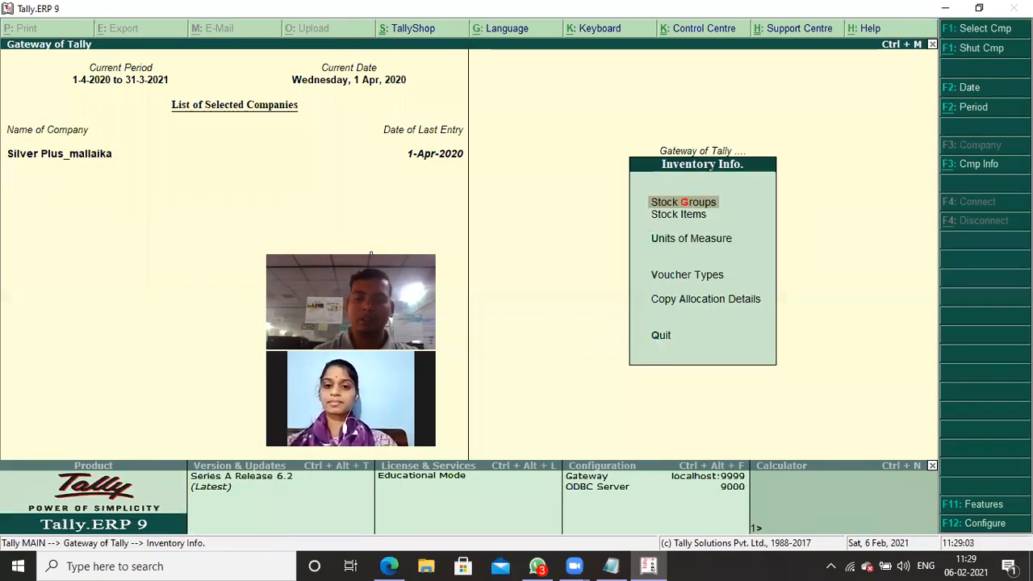
{"action": "key", "text": "Down"}
{"action": "key", "text": "Down"}
{"action": "key", "text": "Return"}
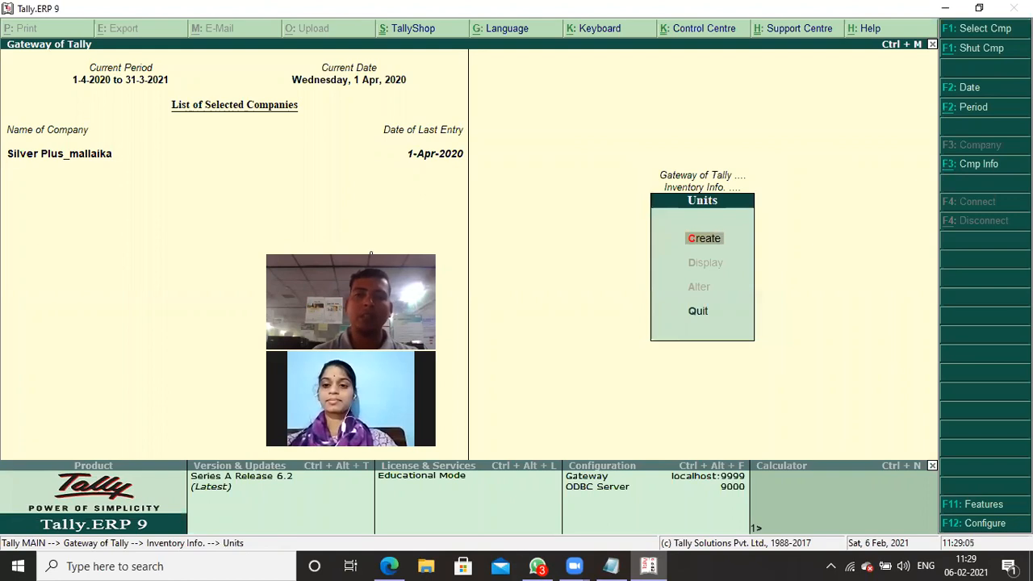
{"action": "key", "text": "Return"}
{"action": "key", "text": "alt+Tab"}
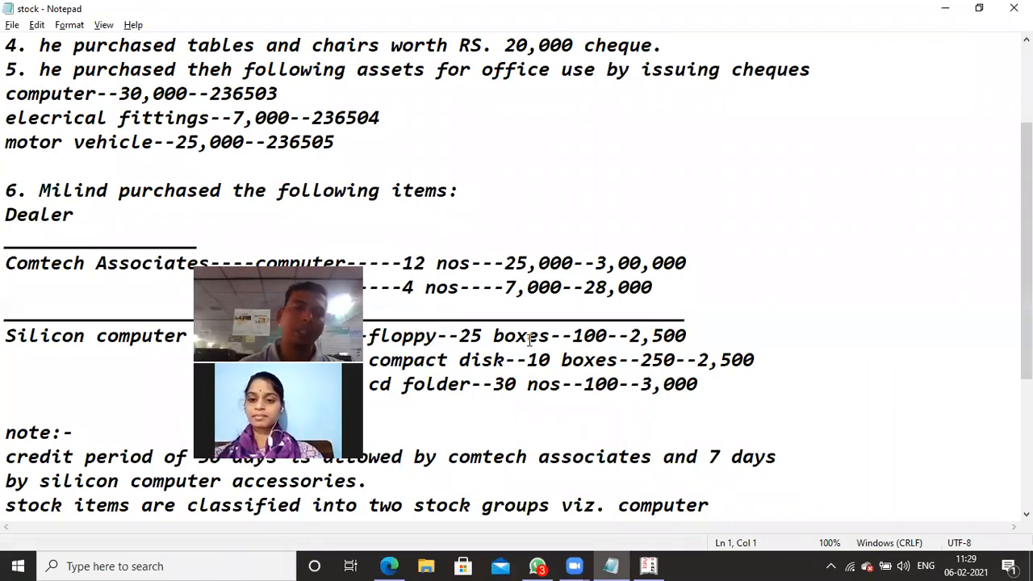
{"action": "key", "text": "alt+Tab"}
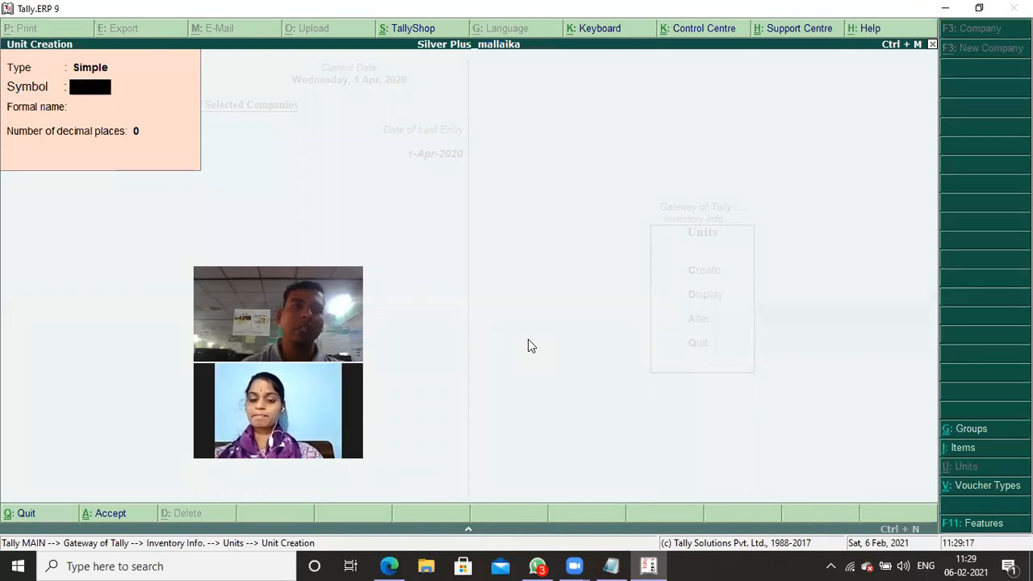
- Create a simple unit with the symbol nos, formal name Numbers and 0 decimal places
{"action": "key", "text": "Up"}
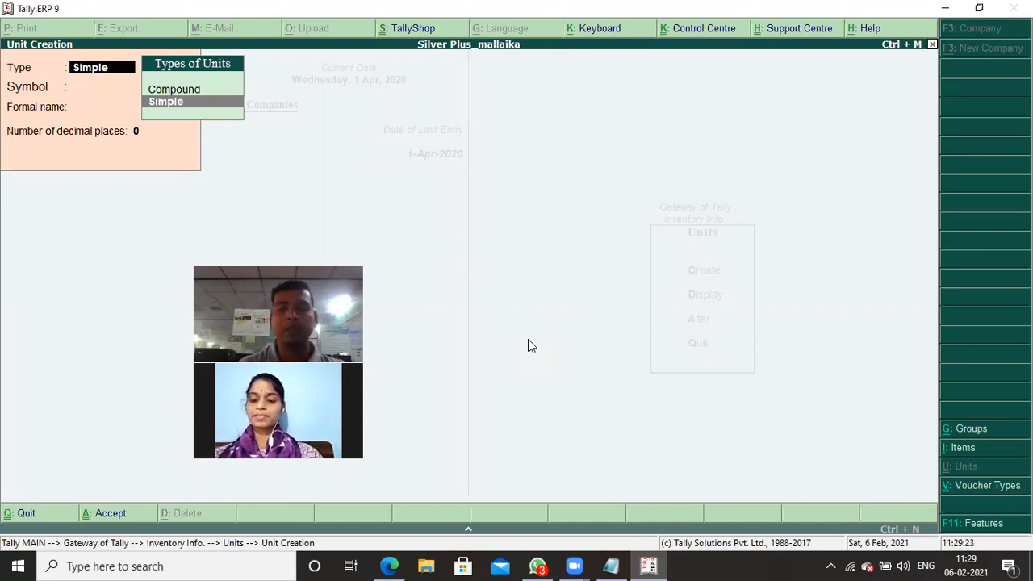
{"action": "key", "text": "Return"}
{"action": "type", "text": "nos"}
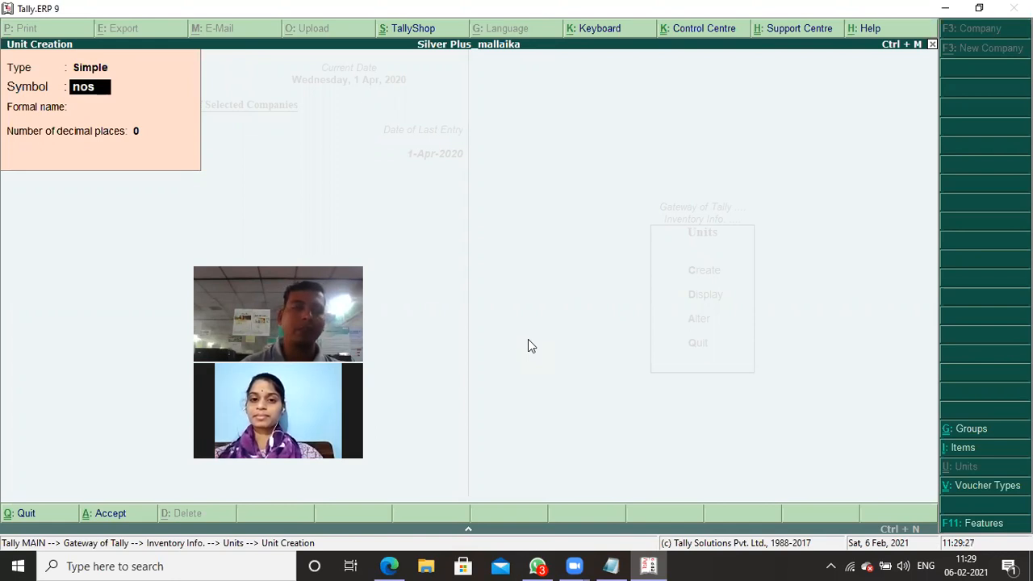
{"action": "key", "text": "Return"}
{"action": "type", "text": "Numbers"}
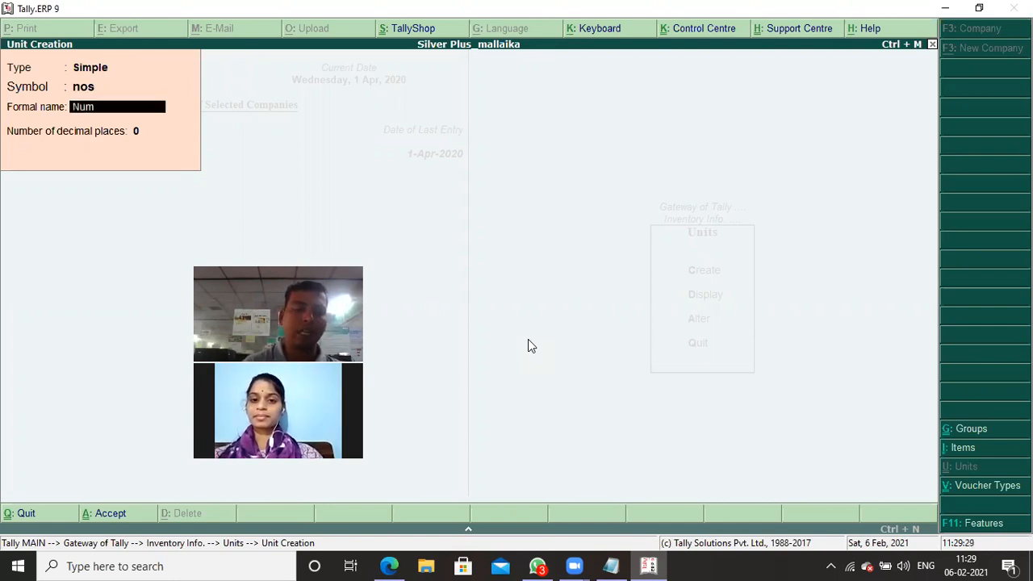
{"action": "key", "text": "Return"}
{"action": "key", "text": "Return"}
{"action": "key", "text": "Return"}
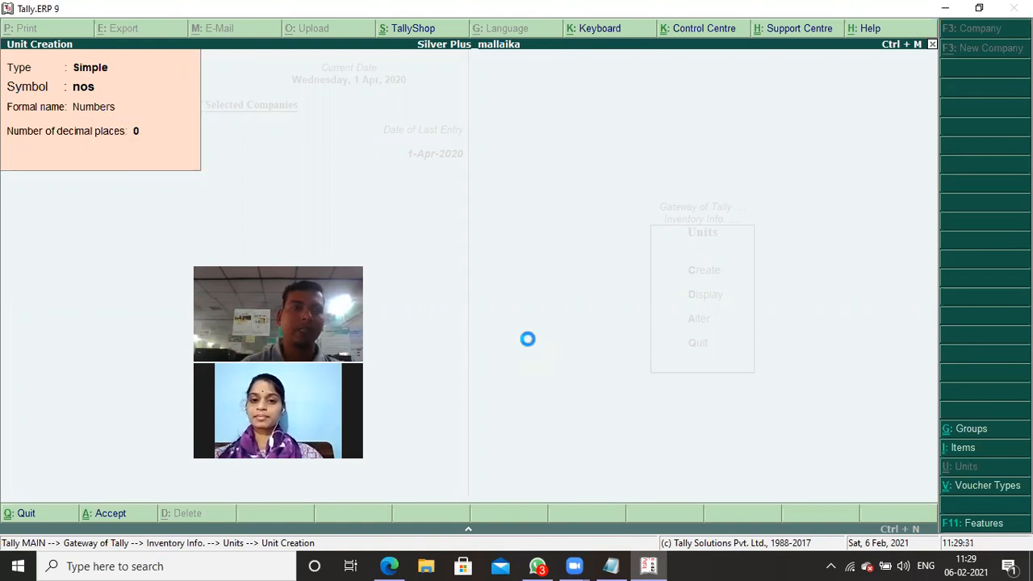
- Create a simple unit with the symbol boxes and formal name Box, and leave unit creation
{"action": "type", "text": "boxes"}
{"action": "key", "text": "Return"}
{"action": "type", "text": "Box"}
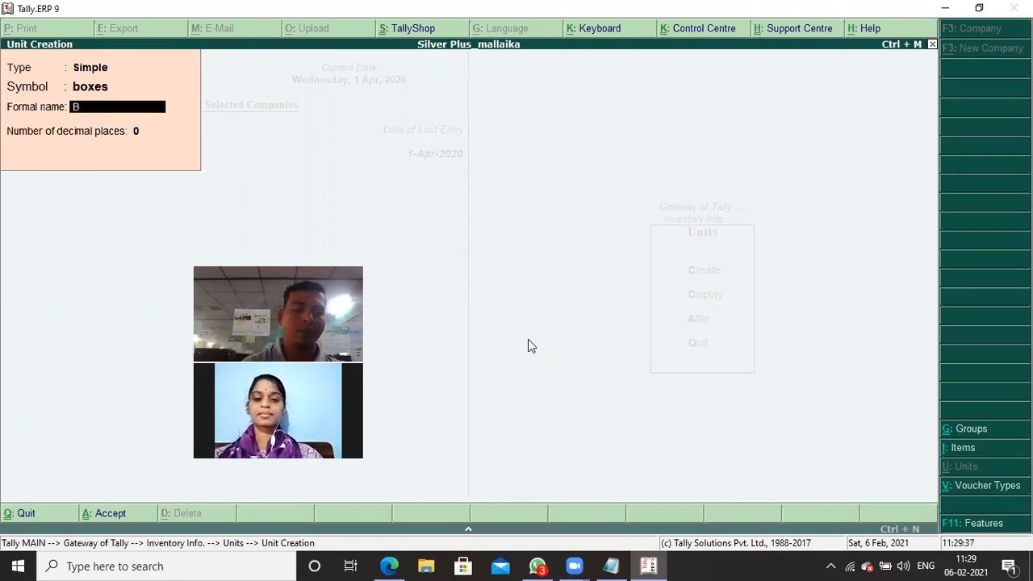
{"action": "key", "text": "Return"}
{"action": "key", "text": "Return"}
{"action": "key", "text": "Return"}
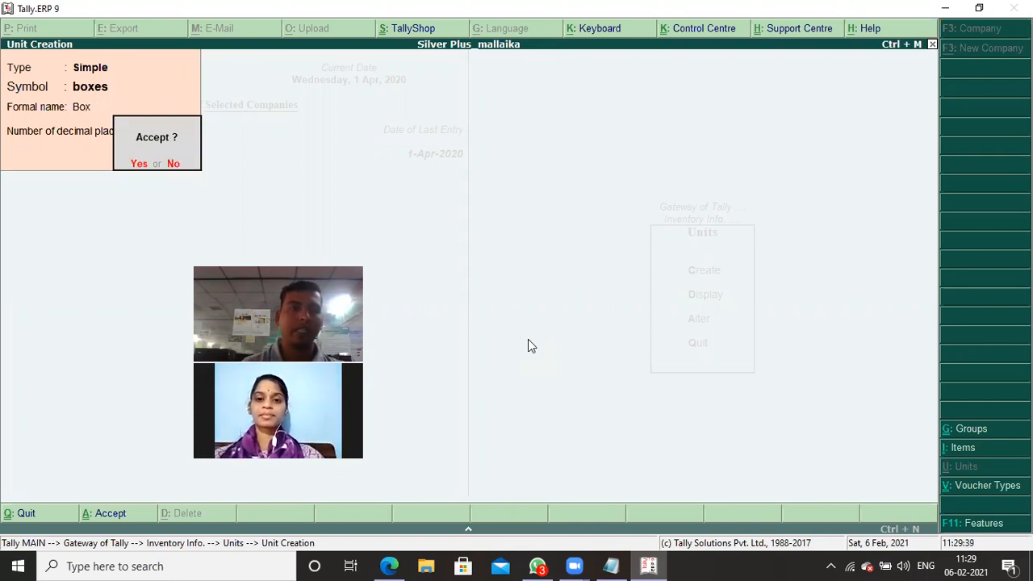
{"action": "key", "text": "Escape"}
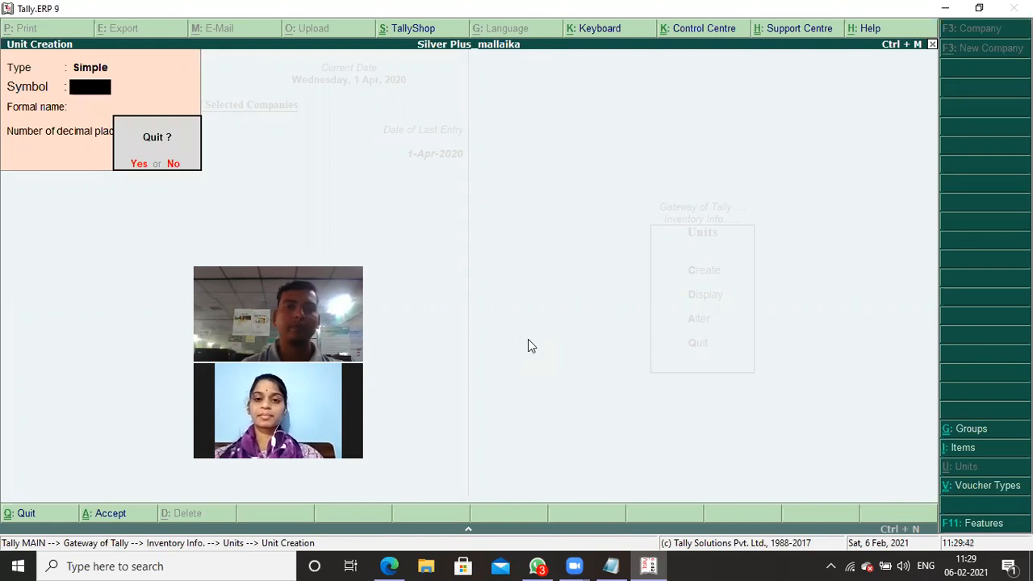
{"action": "key", "text": "Return"}
{"action": "key", "text": "Escape"}
- Leave unit creation and create a single stock item named Computer under Computer Accessories with the unit nos
{"action": "key", "text": "Up"}
{"action": "key", "text": "Return"}
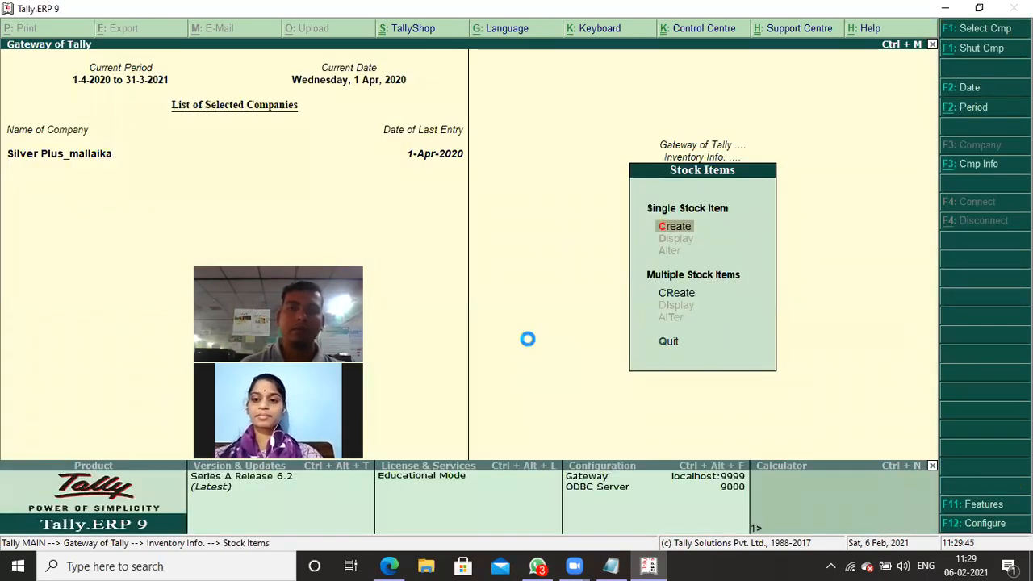
{"action": "key", "text": "Return"}
{"action": "type", "text": "Com"}
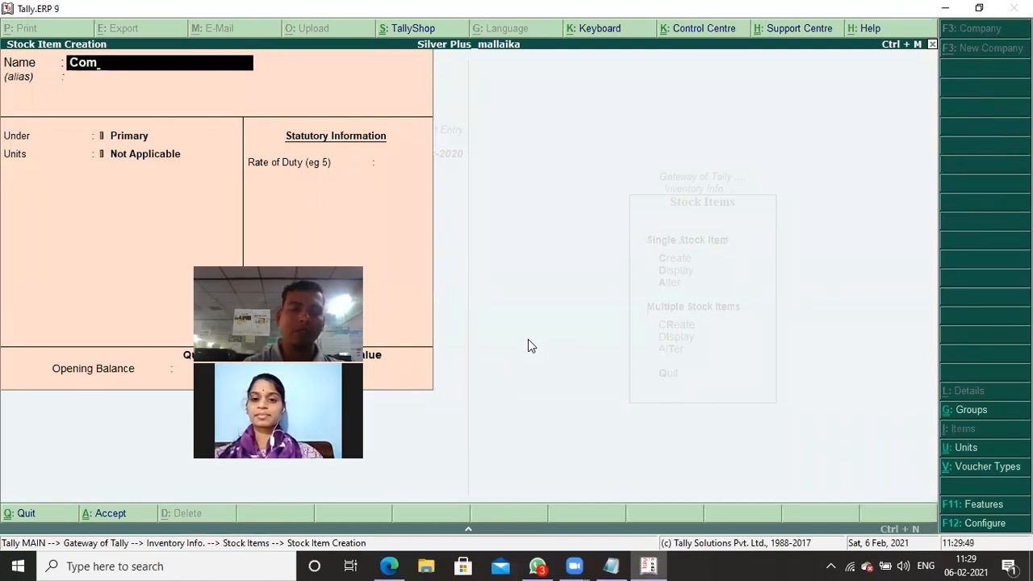
{"action": "type", "text": "puter"}
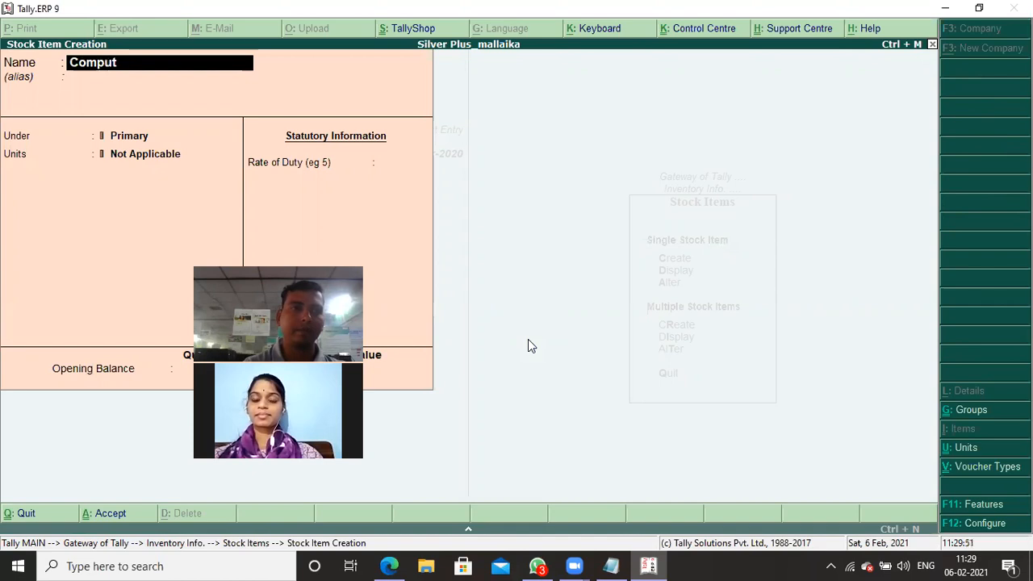
{"action": "key", "text": "Return"}
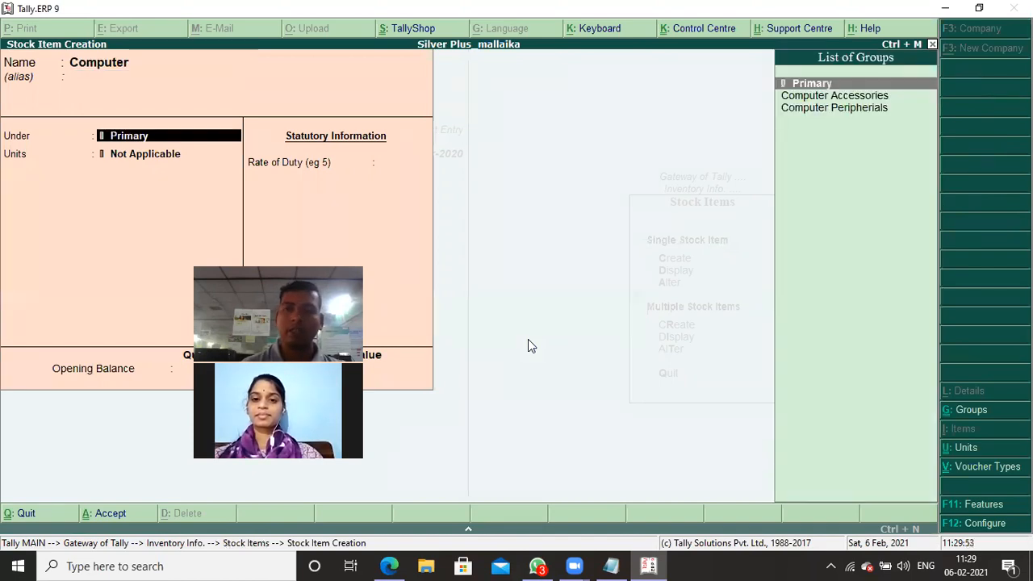
{"action": "key", "text": "Down"}
{"action": "key", "text": "Return"}
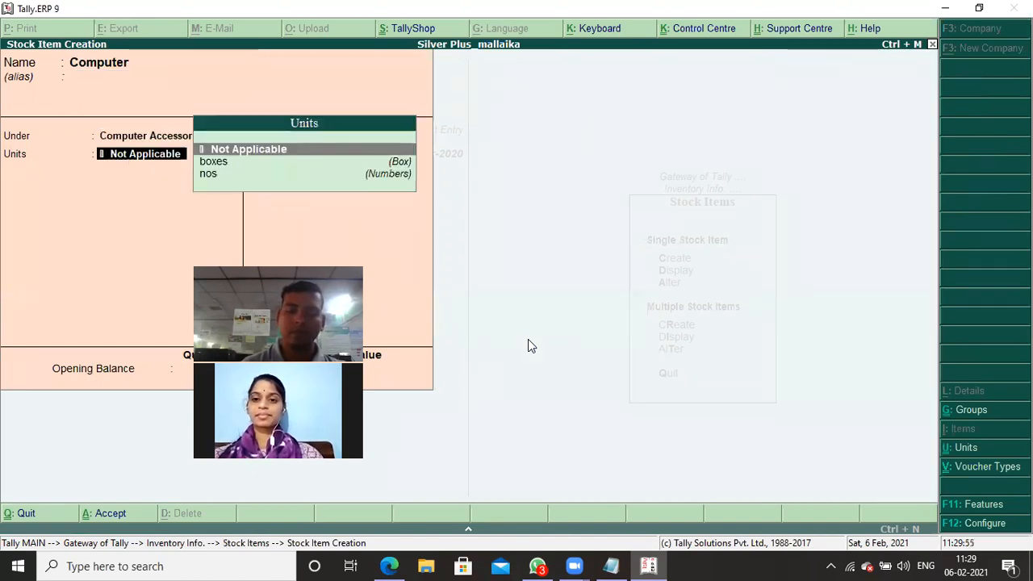
{"action": "key", "text": "Down"}
{"action": "key", "text": "Down"}
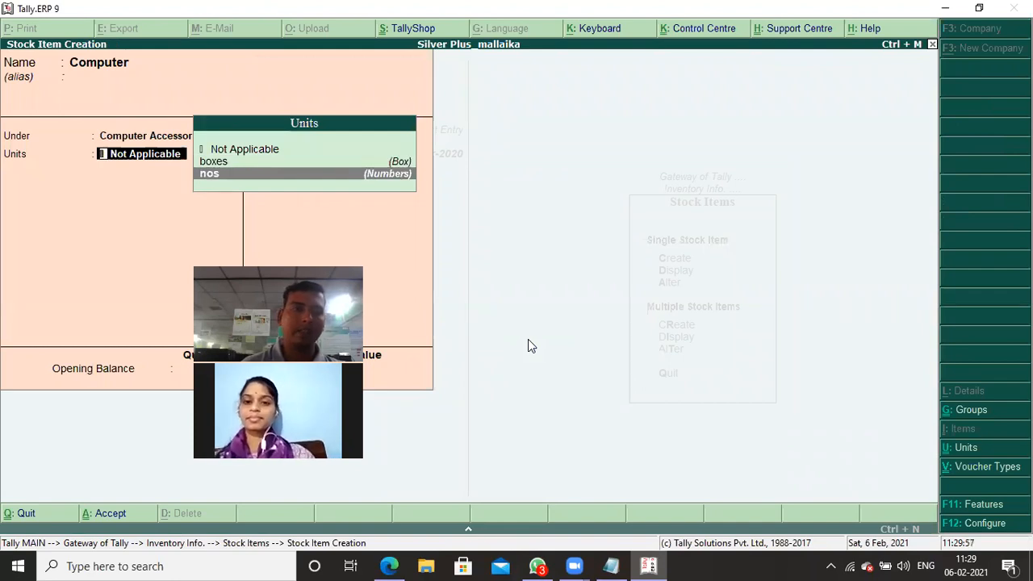
{"action": "key", "text": "Return"}
{"action": "key", "text": "Return"}
{"action": "key", "text": "Return"}
{"action": "key", "text": "Return"}
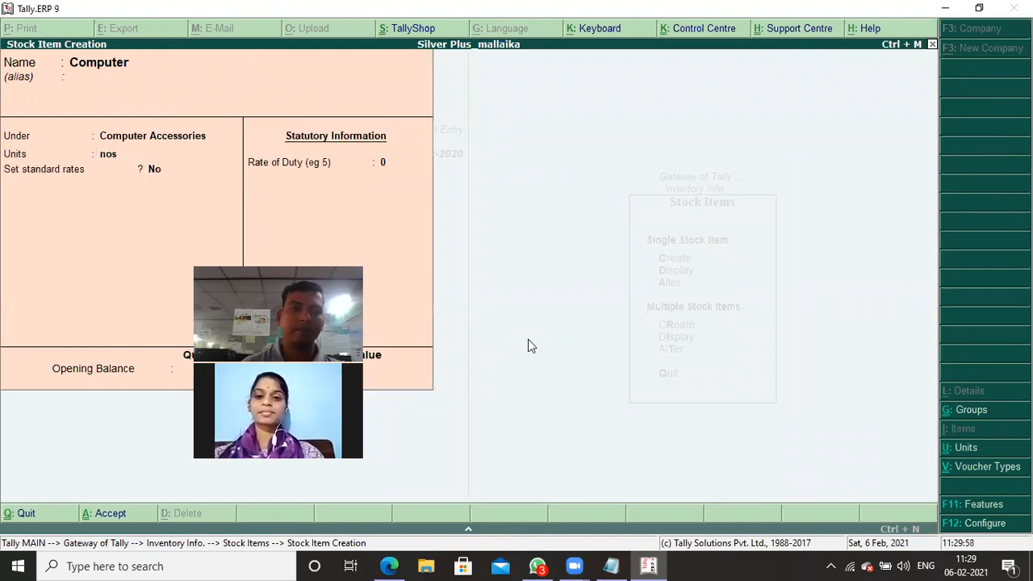
- Create a stock item named Printer under Computer Accessories with the unit nos
{"action": "type", "text": "Printer"}
{"action": "key", "text": "Return"}
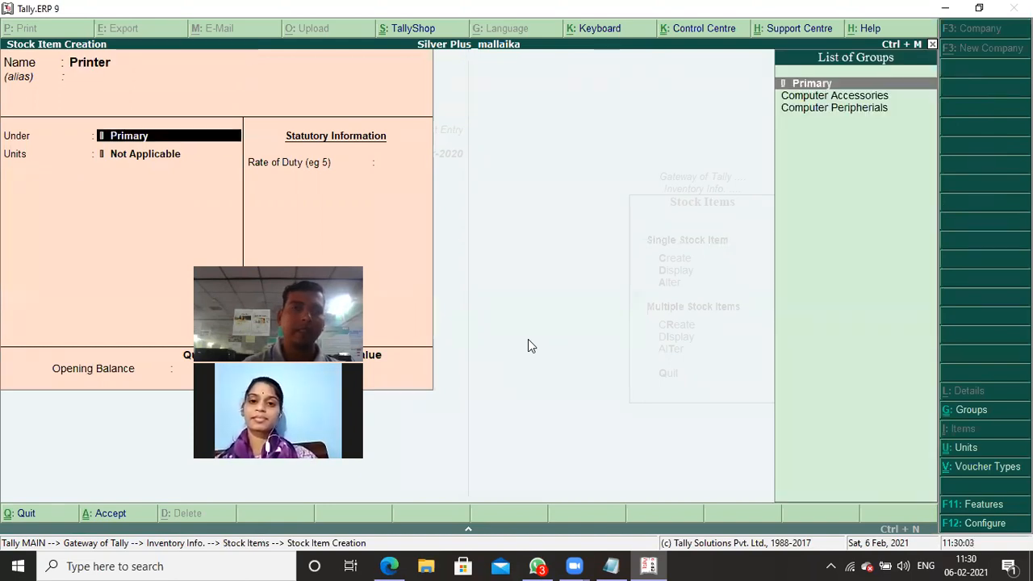
{"action": "key", "text": "Down"}
{"action": "key", "text": "Return"}
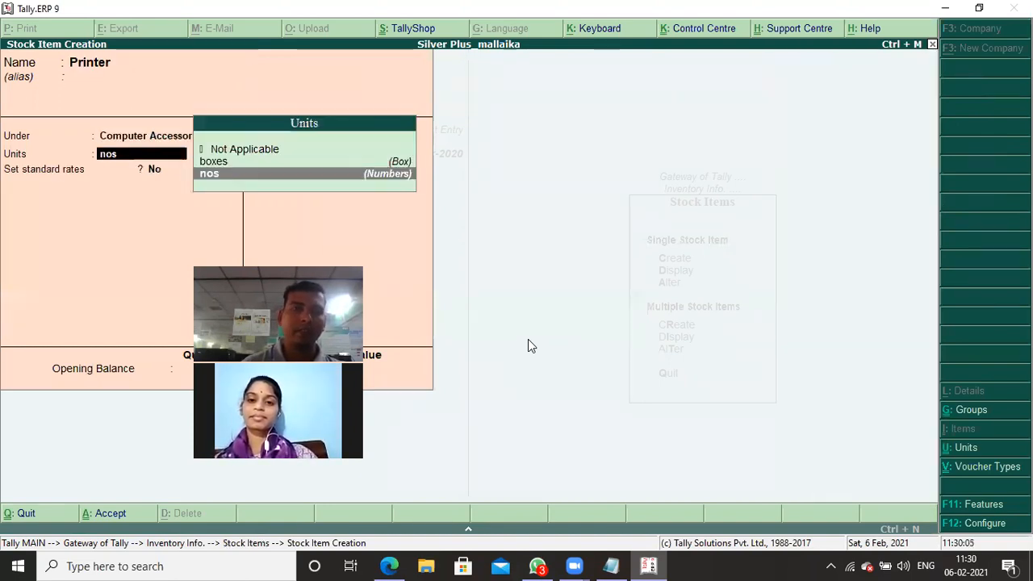
{"action": "key", "text": "Return"}
{"action": "key", "text": "Return"}
{"action": "key", "text": "Return"}
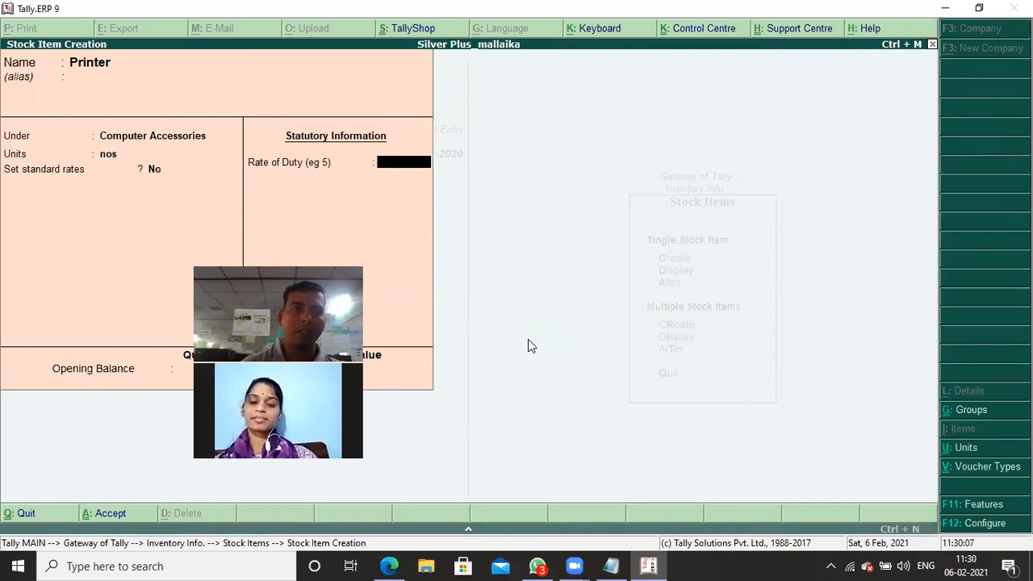
{"action": "key", "text": "ctrl+a"}
- Create a stock item named Floppy under Computer Peripherials with the unit boxes, checking the unit in the stock notes
{"action": "type", "text": "Floppy"}
{"action": "key", "text": "Return"}
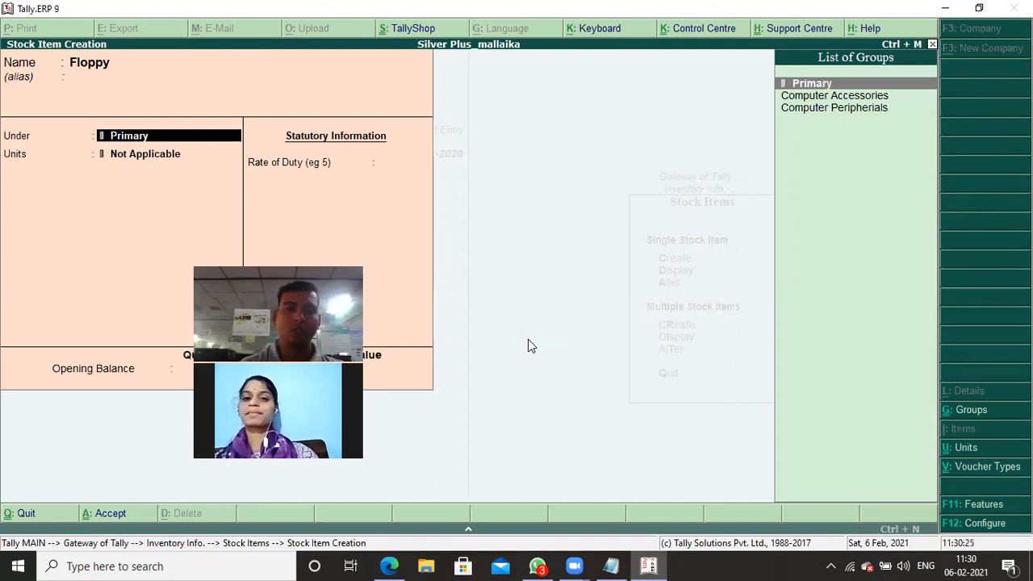
{"action": "key", "text": "alt+Tab"}
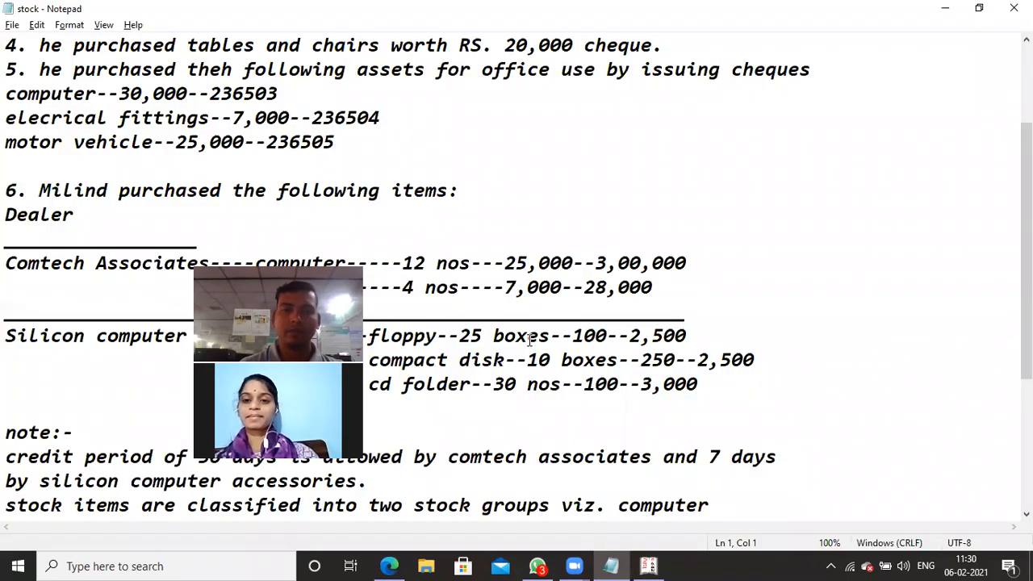
{"action": "key", "text": "alt+Tab"}
{"action": "key", "text": "Down"}
{"action": "key", "text": "Down"}
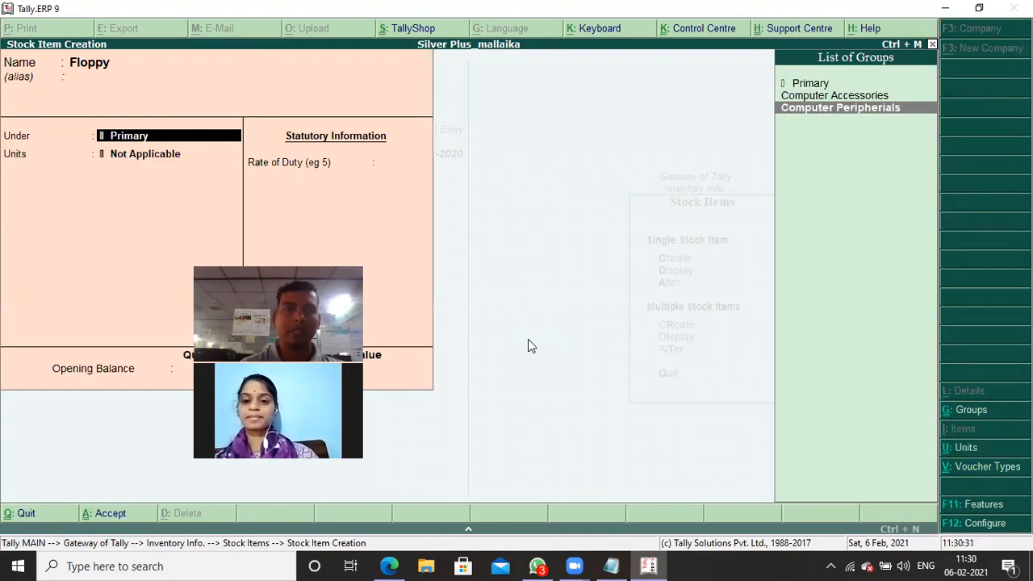
{"action": "key", "text": "Return"}
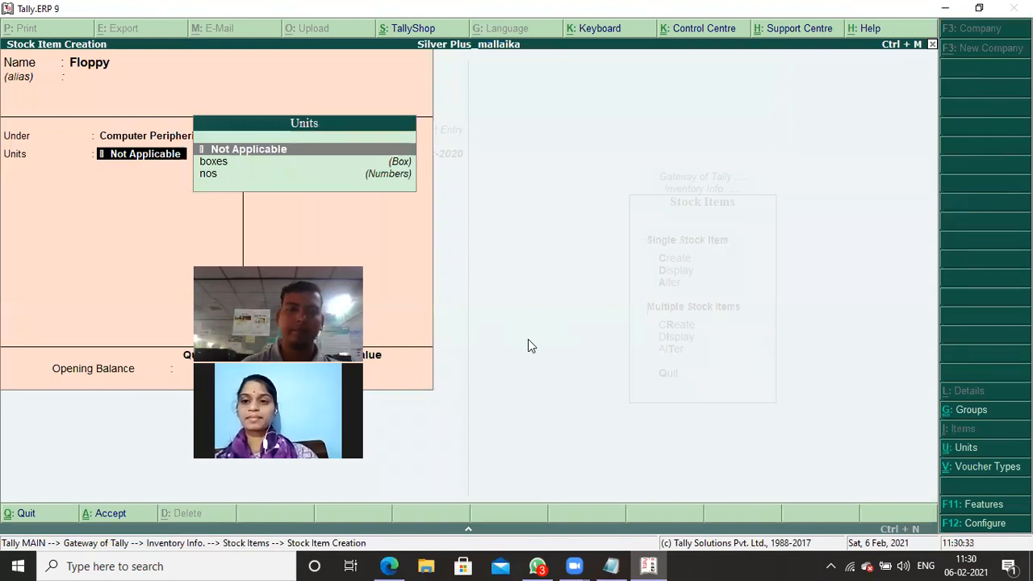
{"action": "key", "text": "Down"}
{"action": "key", "text": "Return"}
{"action": "key", "text": "Return"}
{"action": "key", "text": "Return"}
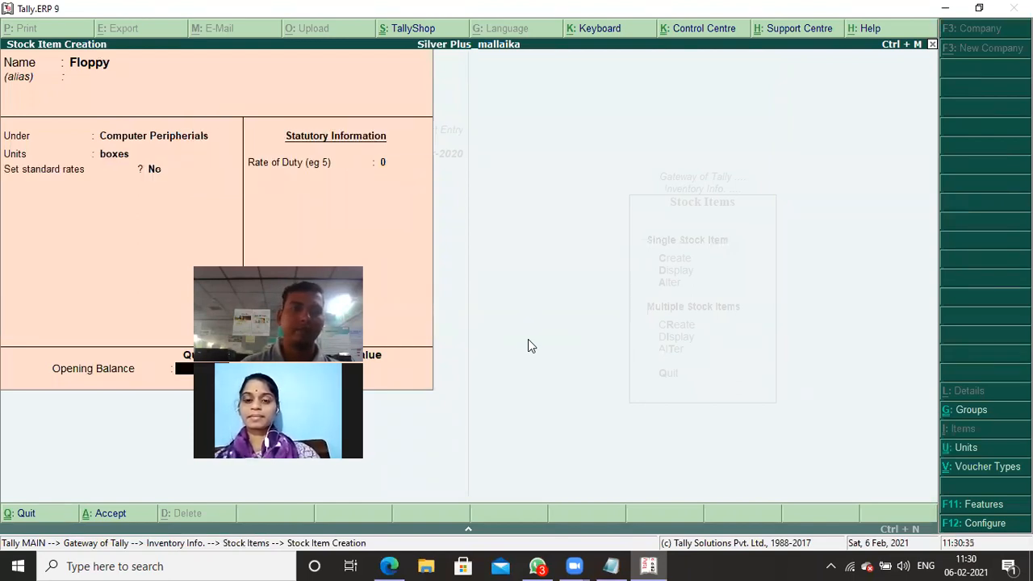
{"action": "key", "text": "Return"}
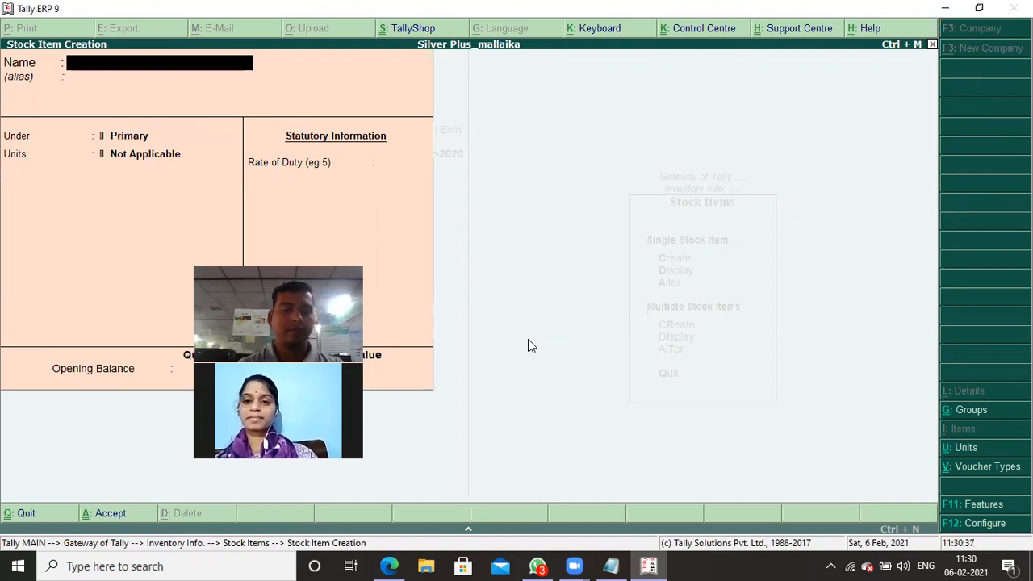
- Check the stock notes for the next purchased item and name the new stock item Compact Disk
{"action": "key", "text": "alt+Tab"}
{"action": "key", "text": "alt+Tab"}
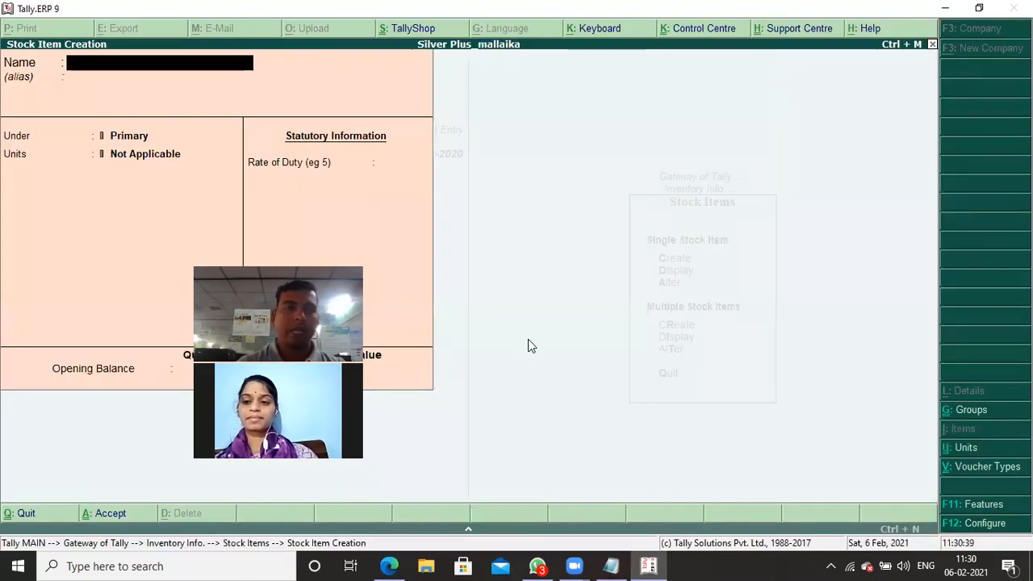
{"action": "type", "text": "Compa"}
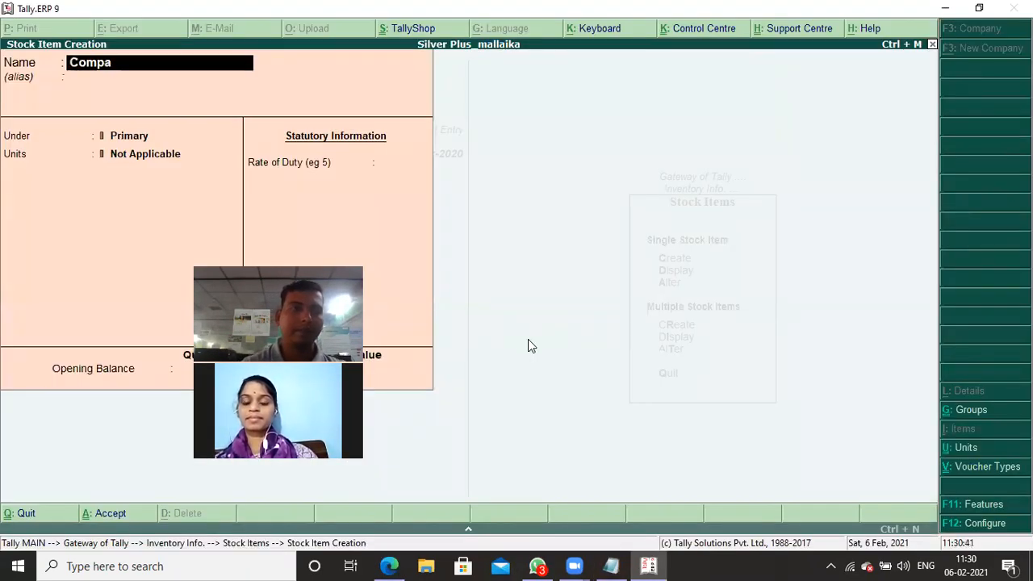
{"action": "type", "text": "ct Disk"}
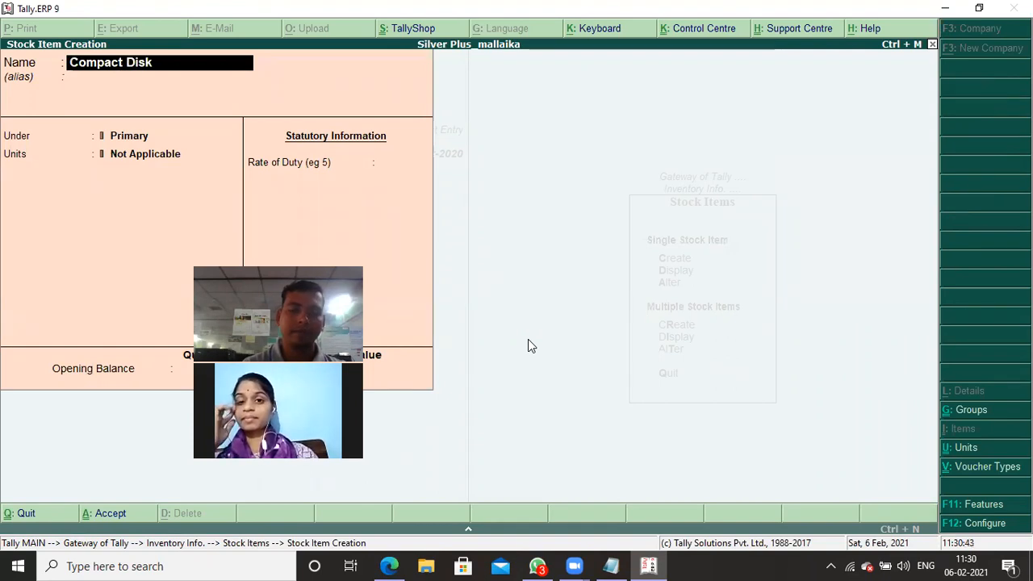
{"action": "key", "text": "Return"}
{"action": "key", "text": "Return"}
- Put Compact Disk under Computer Peripherials with the unit boxes, check it against the stock notes and save the item
{"action": "key", "text": "Down"}
{"action": "key", "text": "Down"}
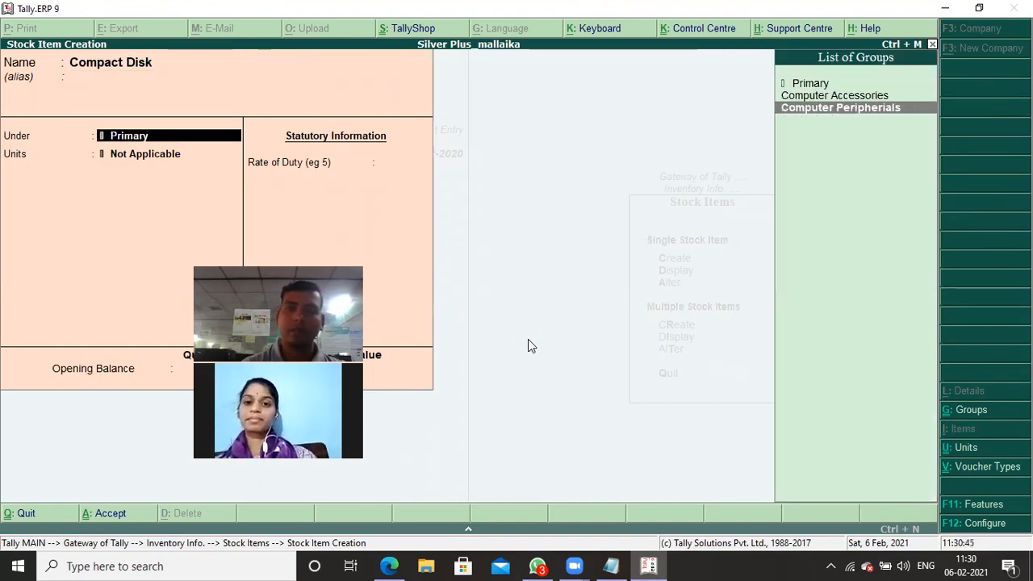
{"action": "key", "text": "Return"}
{"action": "key", "text": "Down"}
{"action": "key", "text": "Return"}
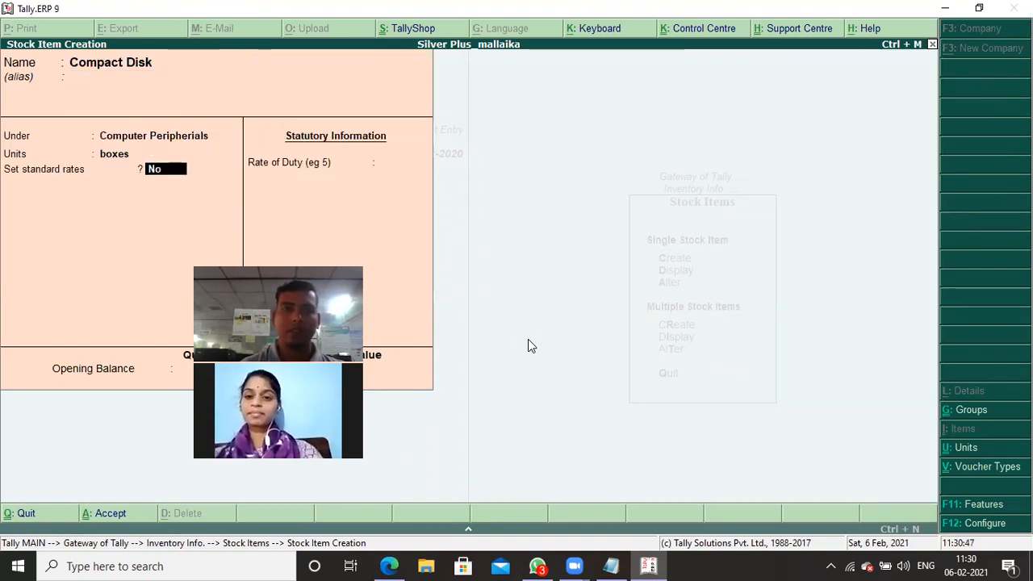
{"action": "key", "text": "alt+Tab"}
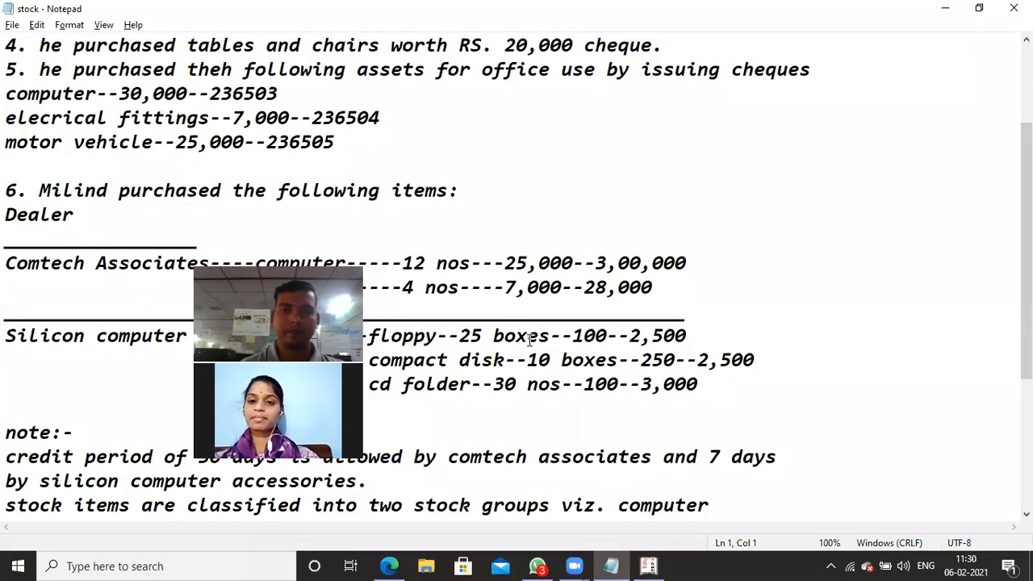
{"action": "key", "text": "alt+Tab"}
{"action": "key", "text": "Return"}
{"action": "key", "text": "Return"}
{"action": "key", "text": "Return"}
{"action": "key", "text": "Return"}
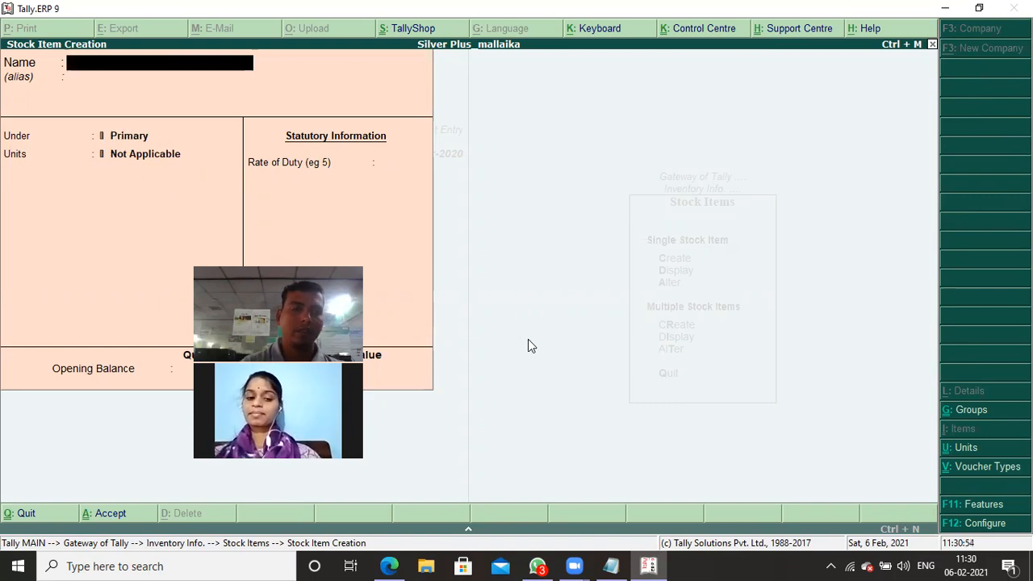
- Create a stock item named Cd Folder under Computer Peripherials with the unit nos
{"action": "type", "text": "Cd Folder"}
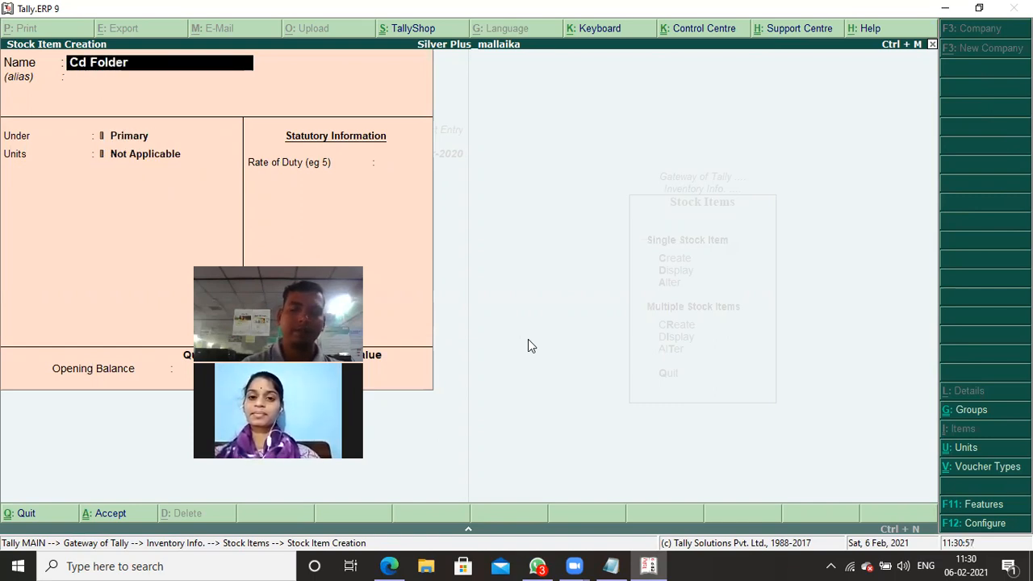
{"action": "key", "text": "Return"}
{"action": "key", "text": "Down"}
{"action": "key", "text": "Down"}
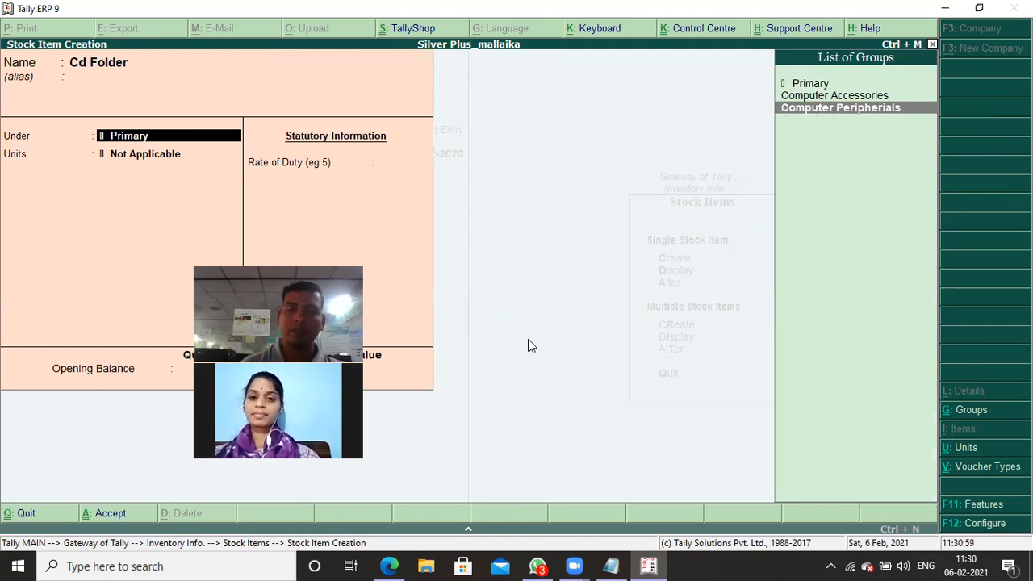
{"action": "key", "text": "Return"}
{"action": "key", "text": "Down"}
{"action": "key", "text": "Return"}
{"action": "key", "text": "Return"}
{"action": "key", "text": "Return"}
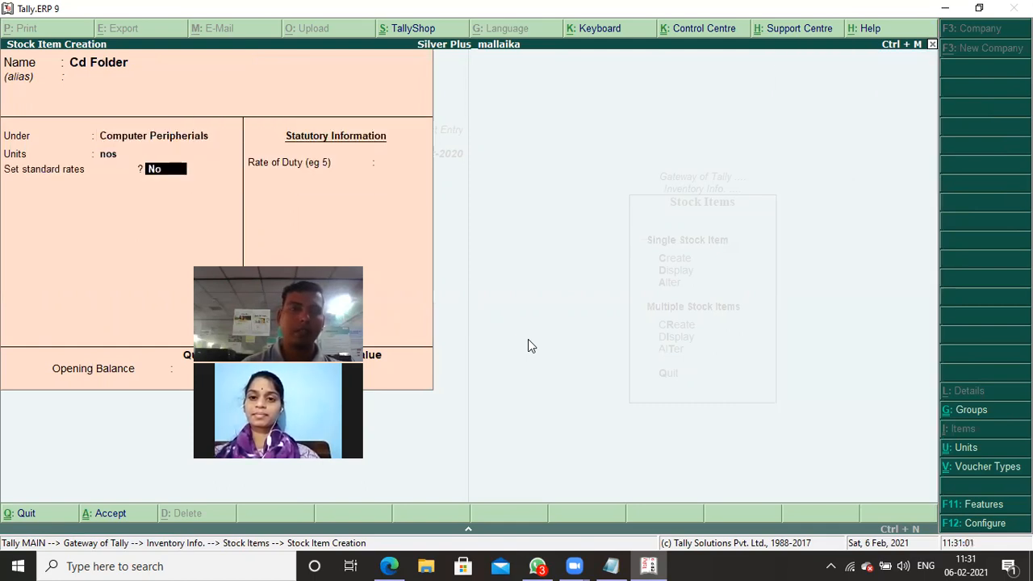
{"action": "key", "text": "Return"}
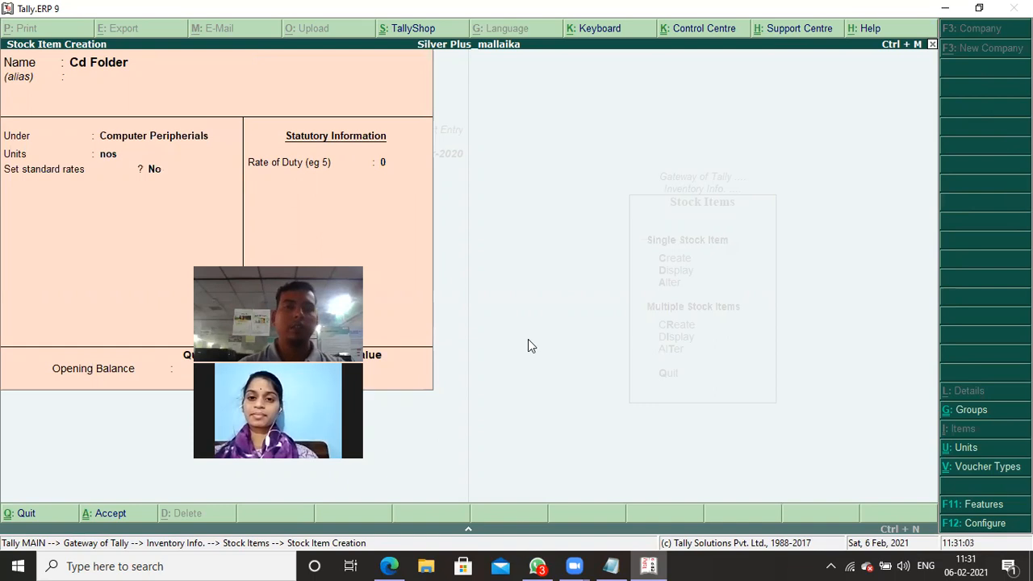
- Leave stock item creation, return to the Gateway of Tally and start a purchase voucher in the accounting vouchers
{"action": "key", "text": "Escape"}
{"action": "key", "text": "Escape"}
{"action": "key", "text": "Escape"}
{"action": "key", "text": "Escape"}
{"action": "key", "text": "Escape"}
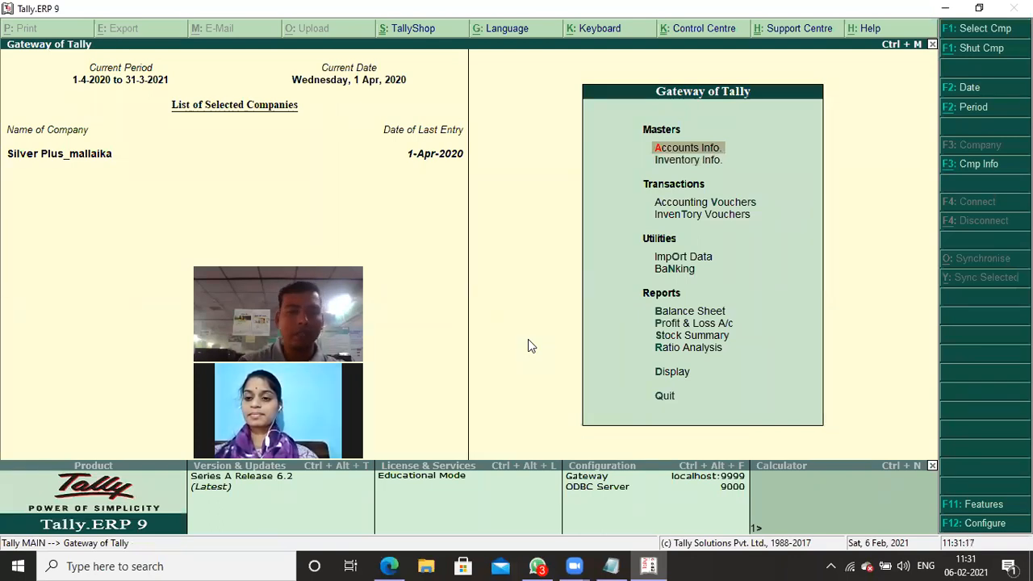
{"action": "key", "text": "Down"}
{"action": "key", "text": "Down"}
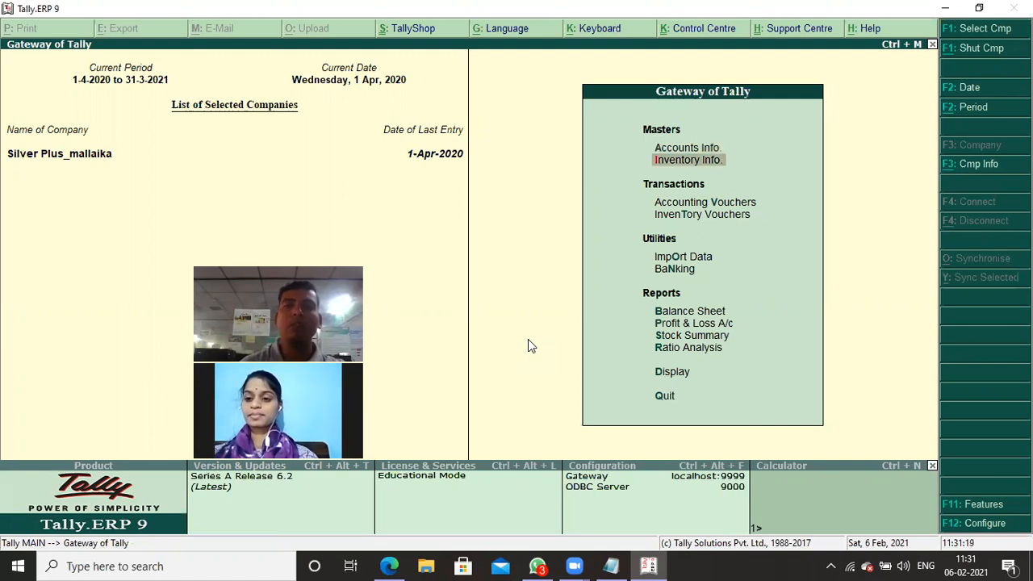
{"action": "key", "text": "Return"}
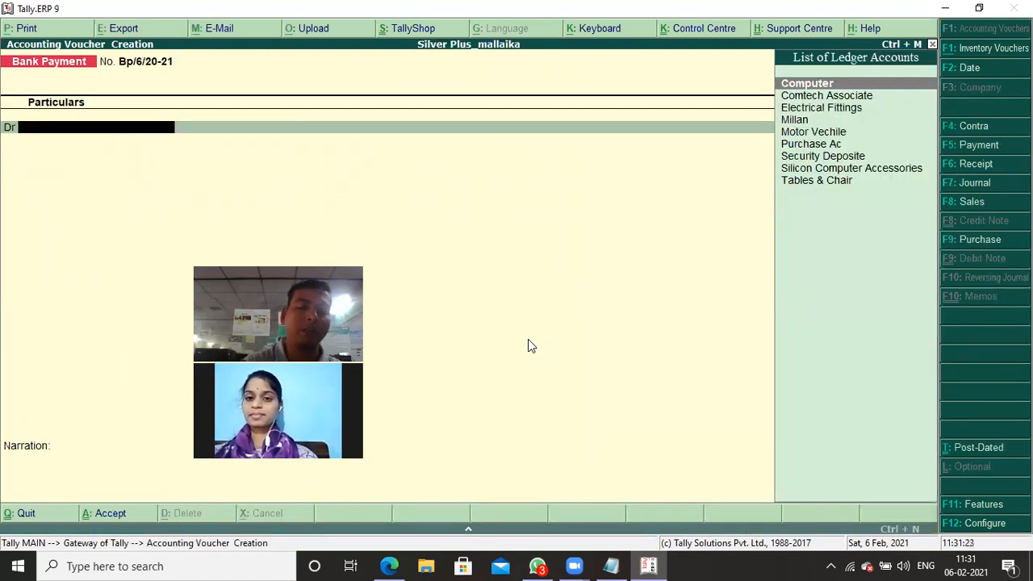
{"action": "key", "text": "F9"}
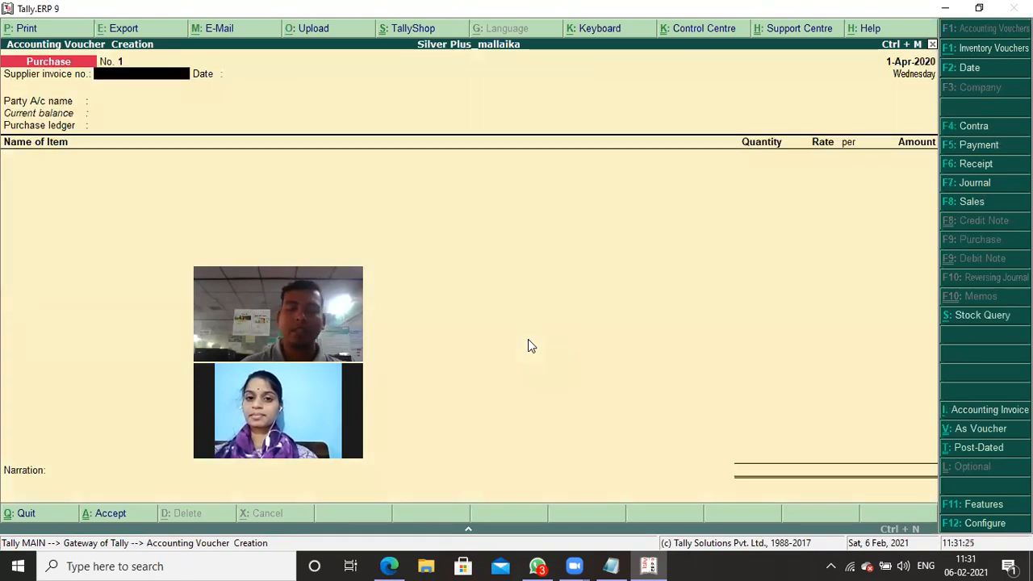
- Leave the supplier invoice number and date blank, choose Comtech Associate as the party account and accept its party details
{"action": "key", "text": "Return"}
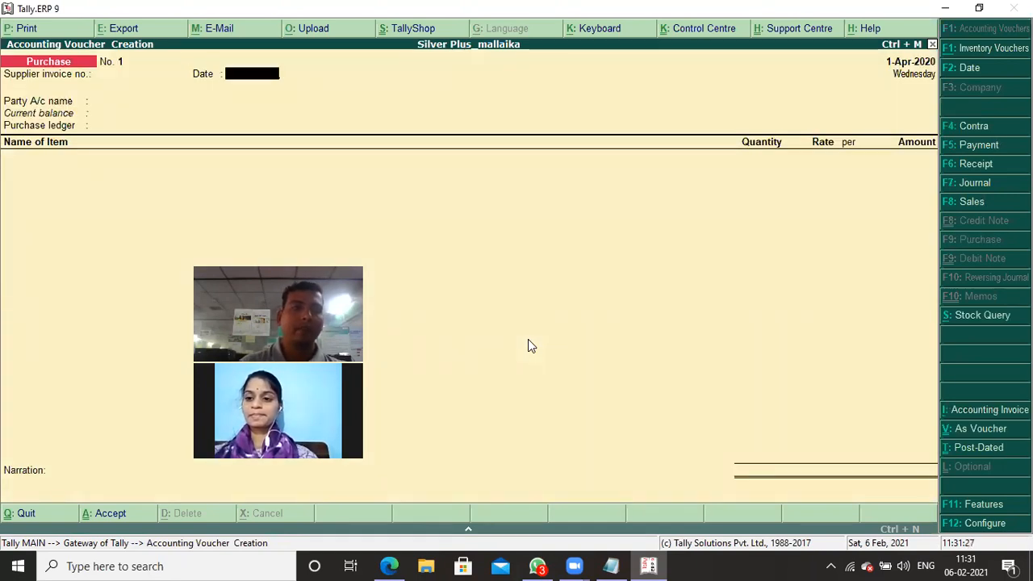
{"action": "key", "text": "Return"}
{"action": "key", "text": "Down"}
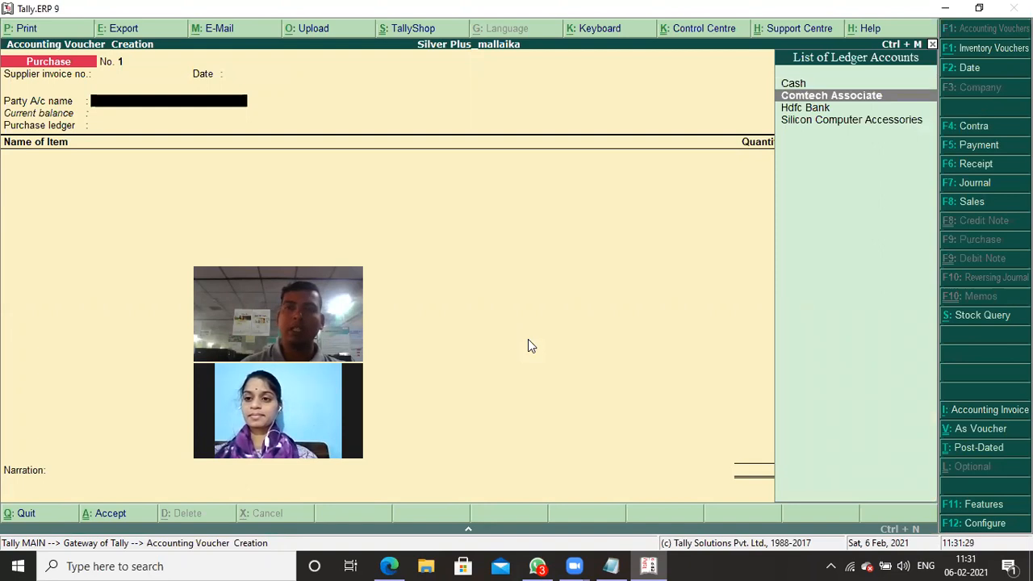
{"action": "key", "text": "Return"}
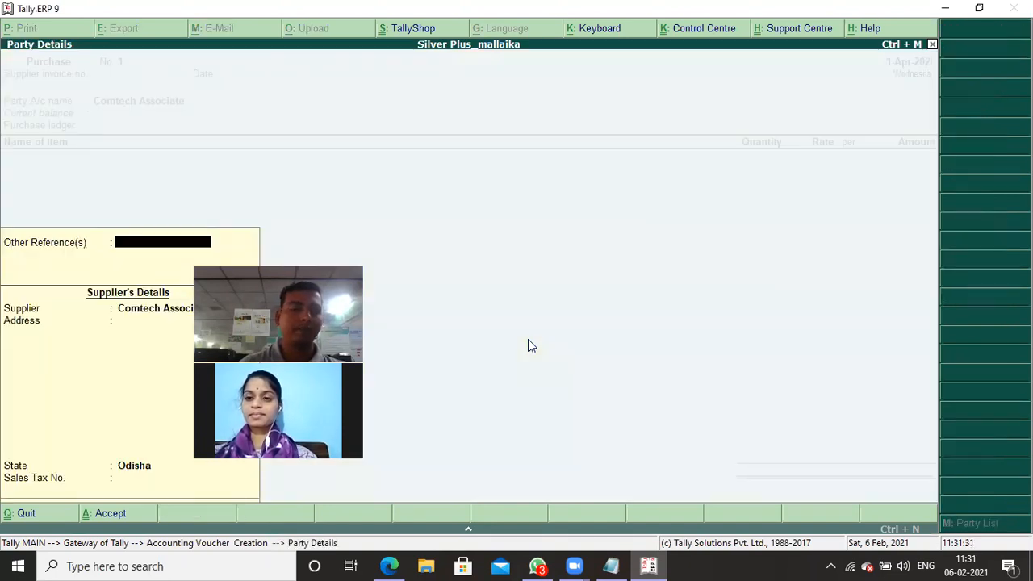
{"action": "key", "text": "ctrl+a"}
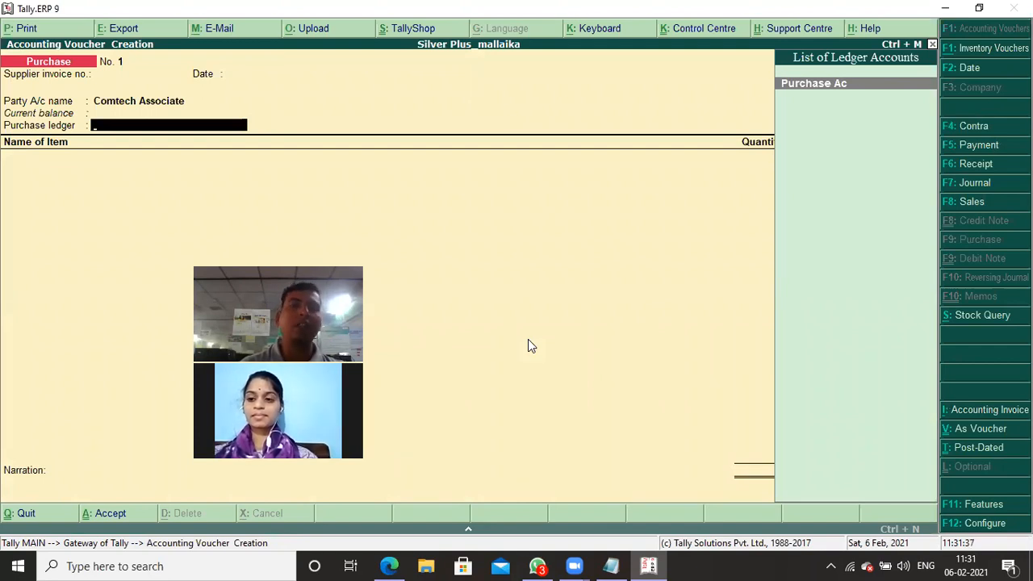
- Set the purchase ledger to Purchase Ac and add 12 nos of Computer at a rate of 25,000 to the voucher
{"action": "key", "text": "Return"}
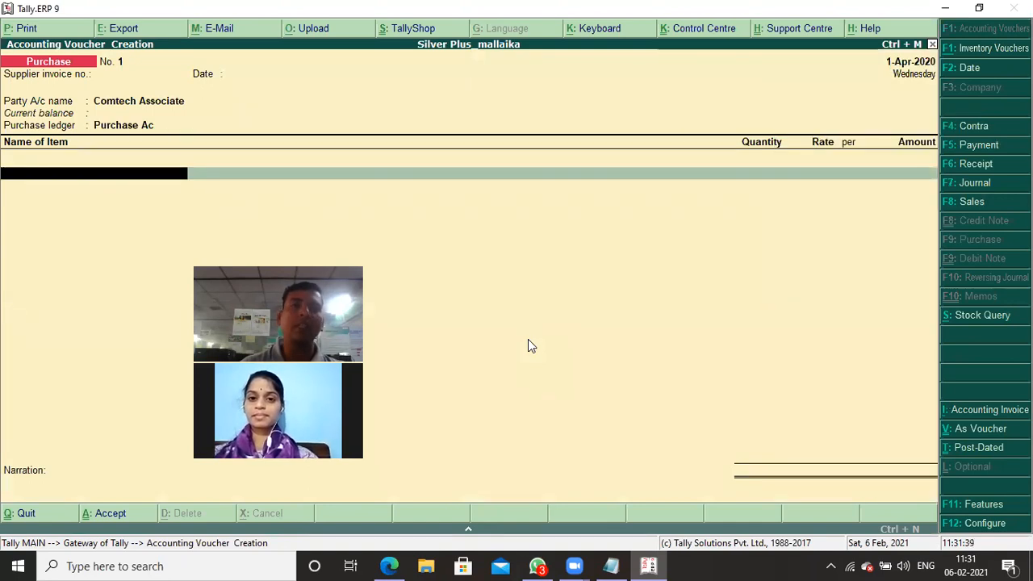
{"action": "key", "text": "Down"}
{"action": "key", "text": "Down"}
{"action": "key", "text": "Down"}
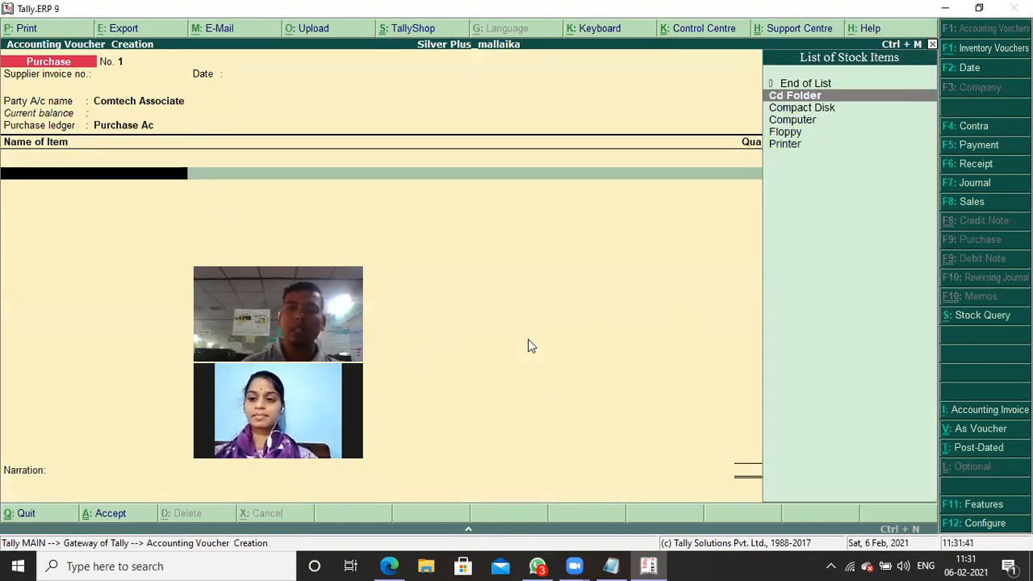
{"action": "key", "text": "Return"}
{"action": "type", "text": "12"}
{"action": "key", "text": "Return"}
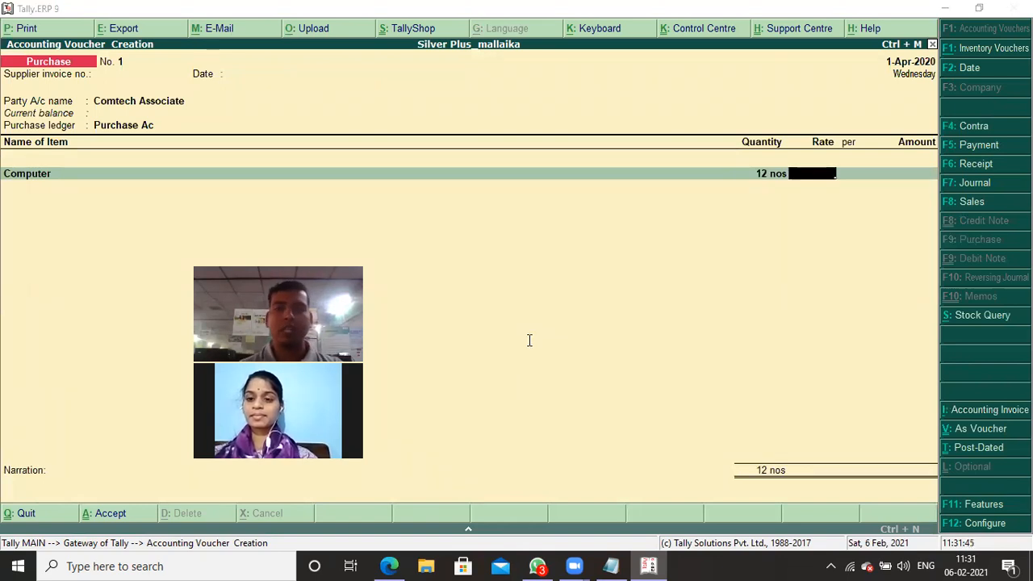
{"action": "key", "text": "alt+Tab"}
{"action": "key", "text": "alt+Tab"}
{"action": "type", "text": "25,000"}
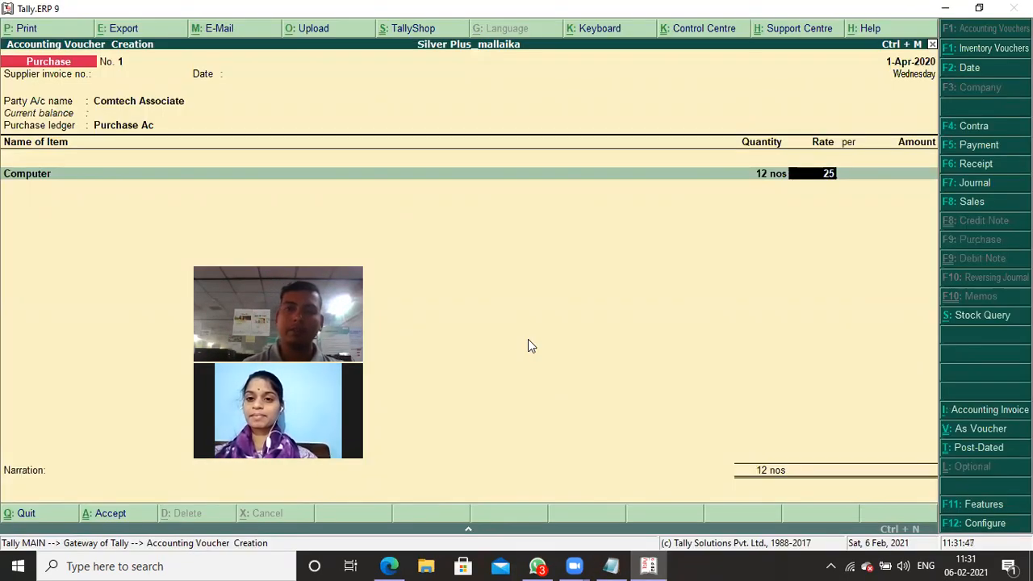
{"action": "key", "text": "Return"}
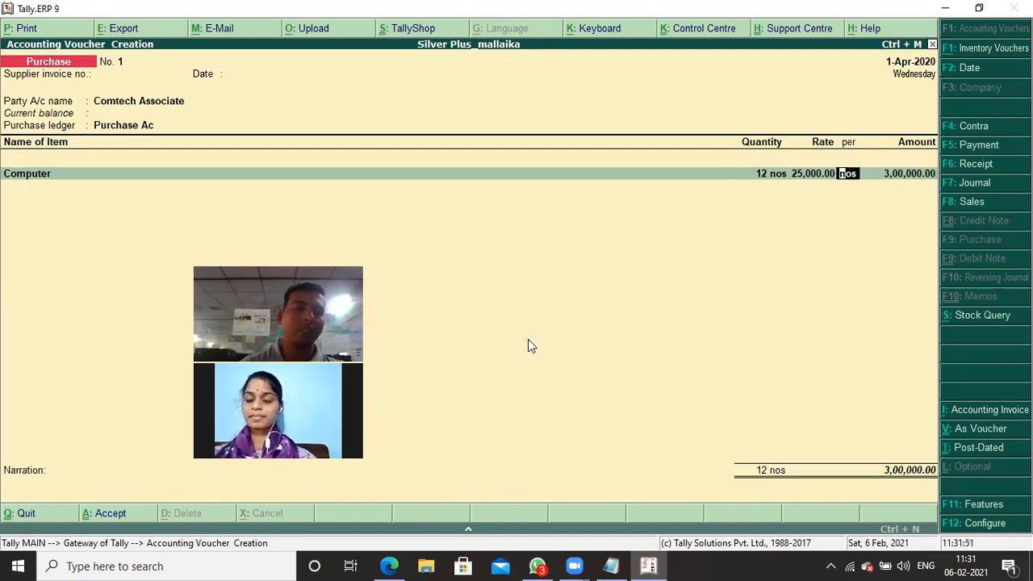
{"action": "key", "text": "Return"}
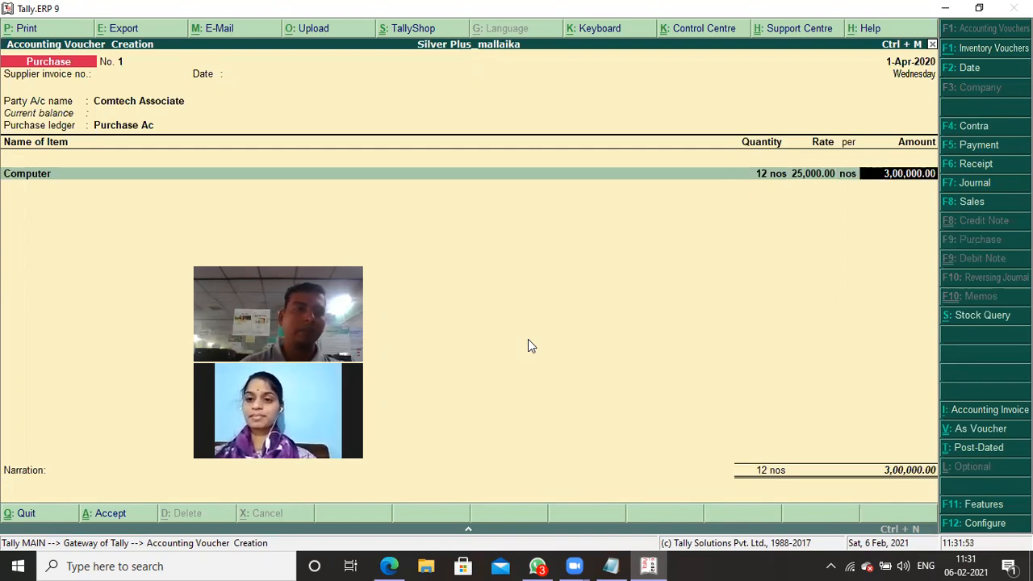
{"action": "key", "text": "Return"}
- Add 4 nos of Printer at a rate of 7000 as the second item, checking the quantity against the stock notes
{"action": "type", "text": "P"}
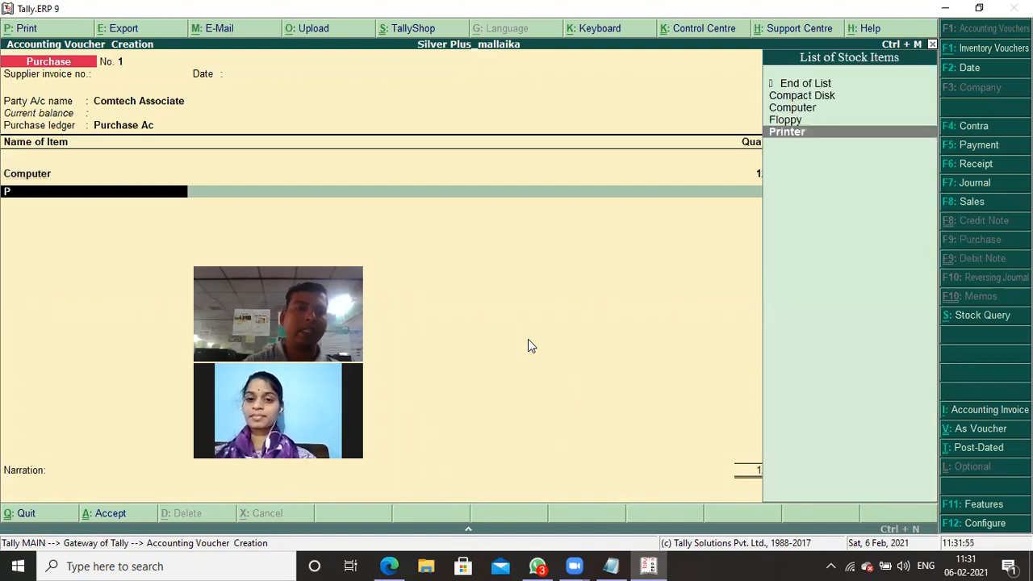
{"action": "key", "text": "Return"}
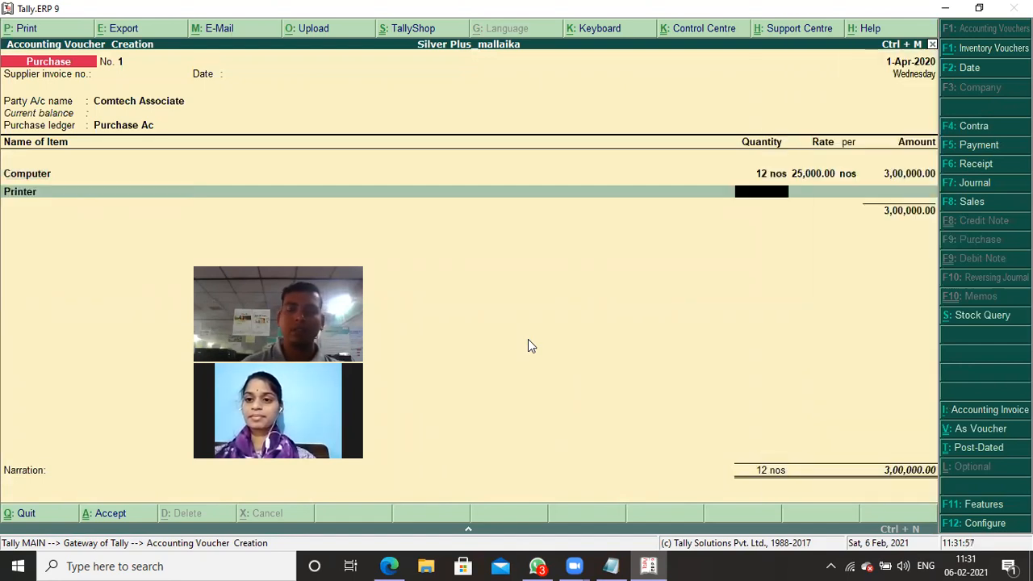
{"action": "key", "text": "alt+Tab"}
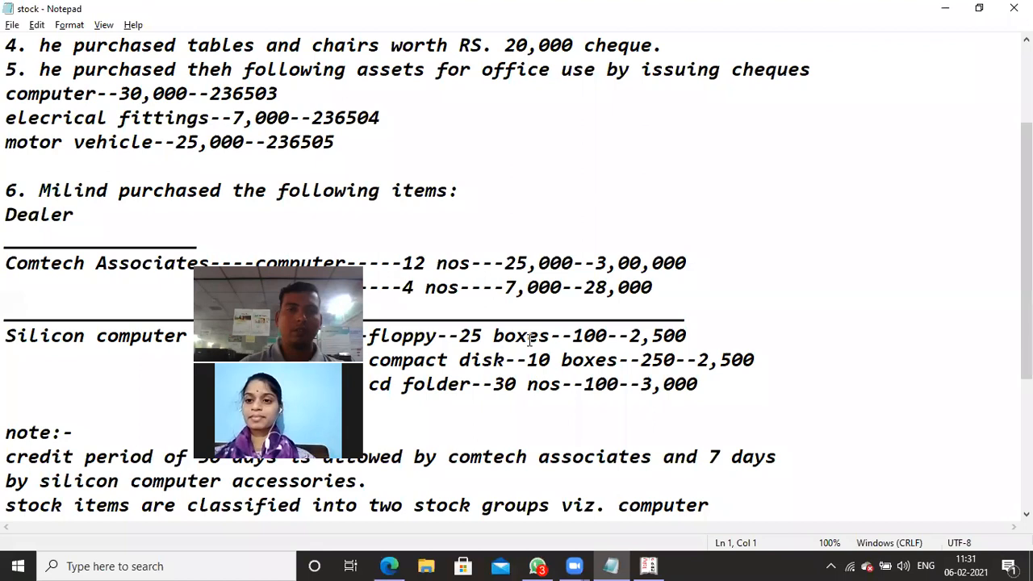
{"action": "key", "text": "alt+Tab"}
{"action": "type", "text": "4"}
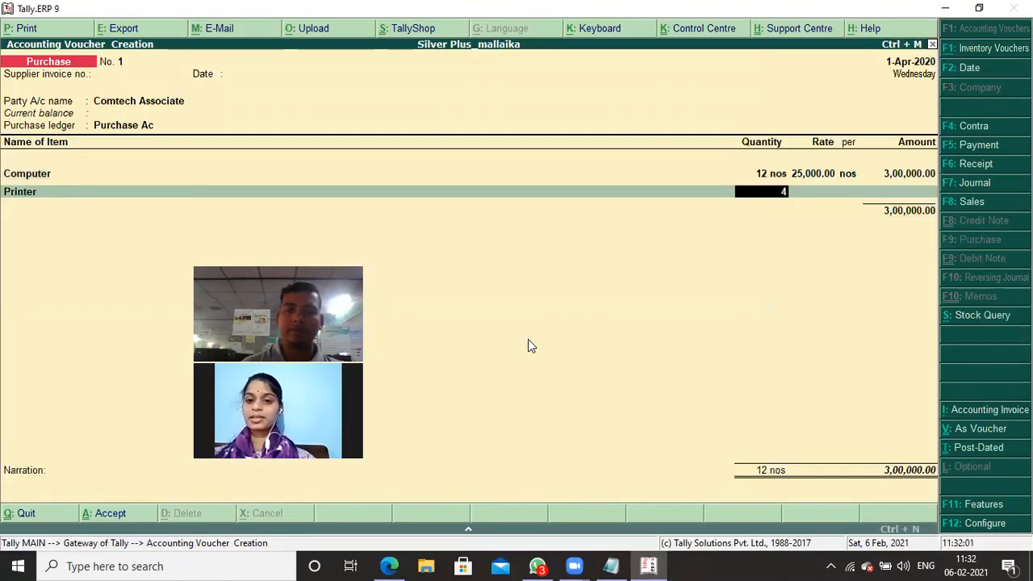
{"action": "key", "text": "Return"}
{"action": "type", "text": "7000"}
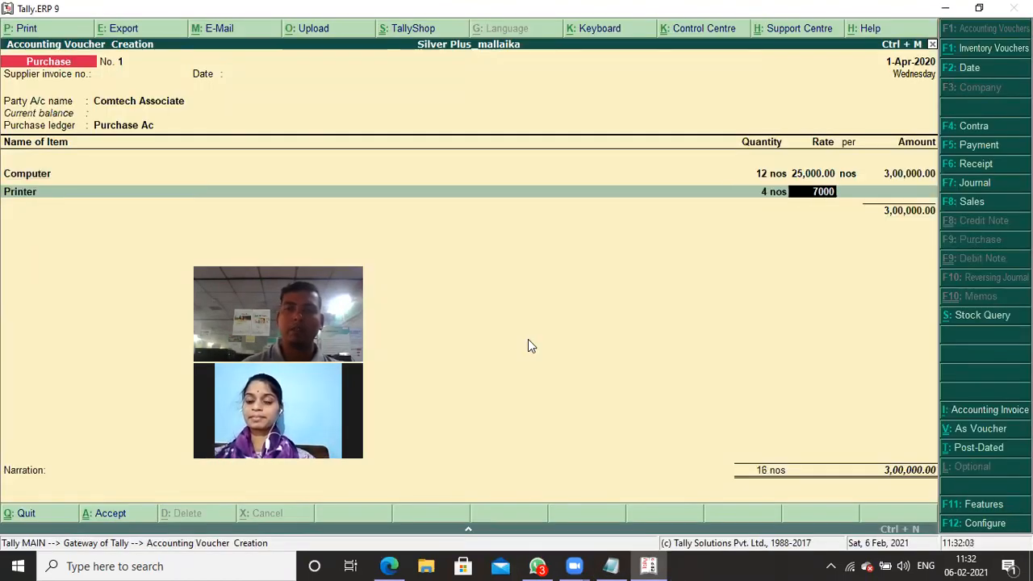
{"action": "key", "text": "Return"}
{"action": "key", "text": "Return"}
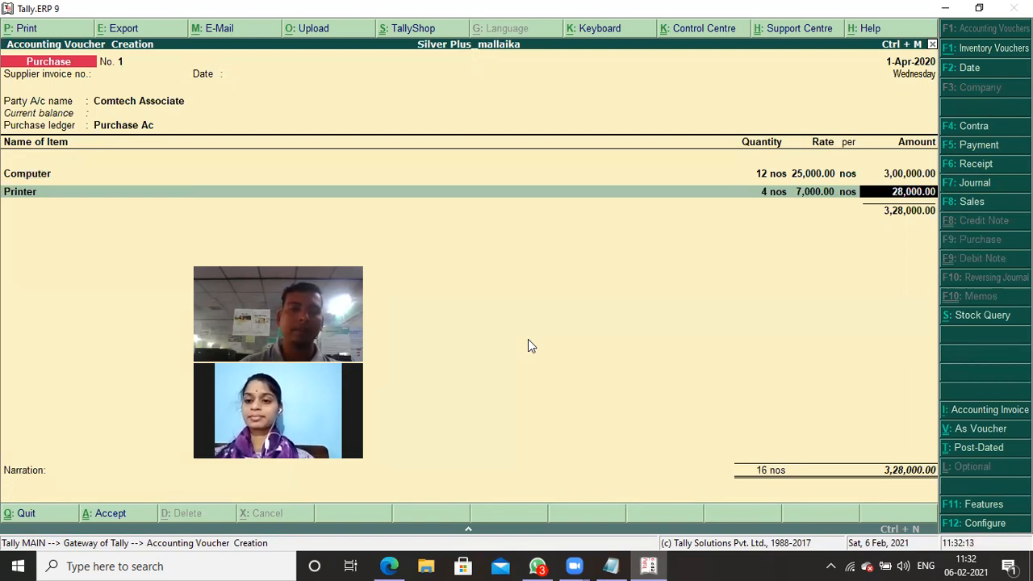
{"action": "key", "text": "Return"}
{"action": "key", "text": "Return"}
{"action": "key", "text": "Return"}
{"action": "key", "text": "Return"}
{"action": "key", "text": "Return"}
{"action": "key", "text": "Return"}
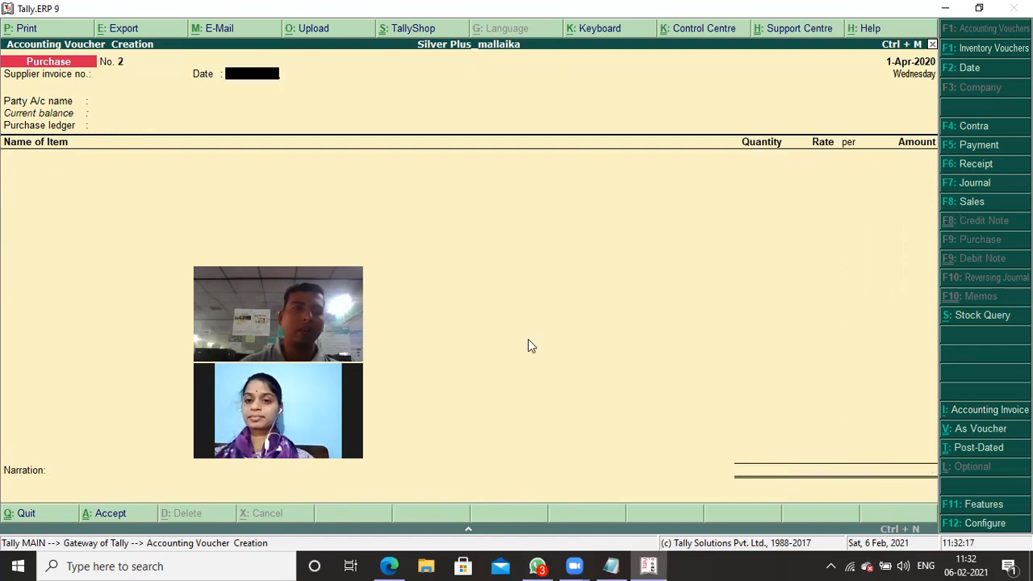
- In the new purchase voucher, choose Silicon Computer Accessories as the party account, accept its details and set Purchase Ac as the purchase ledger
{"action": "key", "text": "Down"}
{"action": "key", "text": "Down"}
{"action": "key", "text": "Down"}
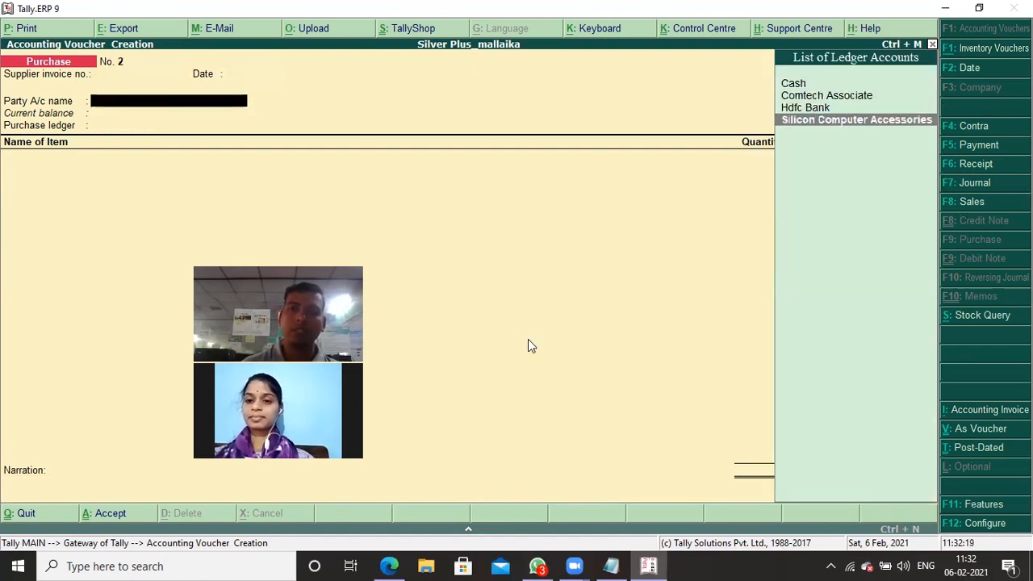
{"action": "key", "text": "Return"}
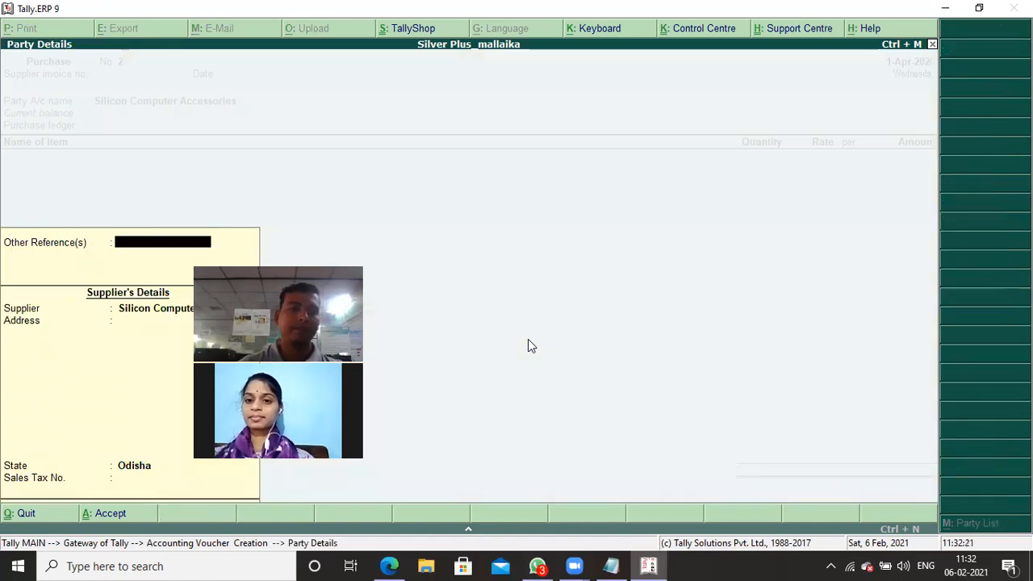
{"action": "key", "text": "ctrl+a"}
{"action": "key", "text": "Return"}
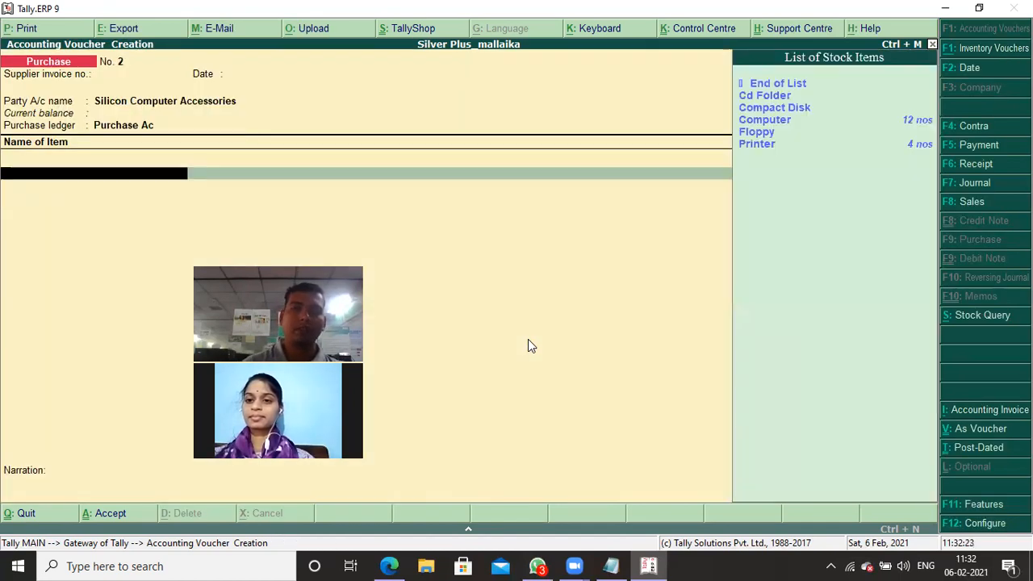
- Add 25 boxes of Floppy at a rate of 100, checking the quantity and rate against the stock notes
{"action": "key", "text": "Down"}
{"action": "key", "text": "Down"}
{"action": "key", "text": "Down"}
{"action": "key", "text": "Down"}
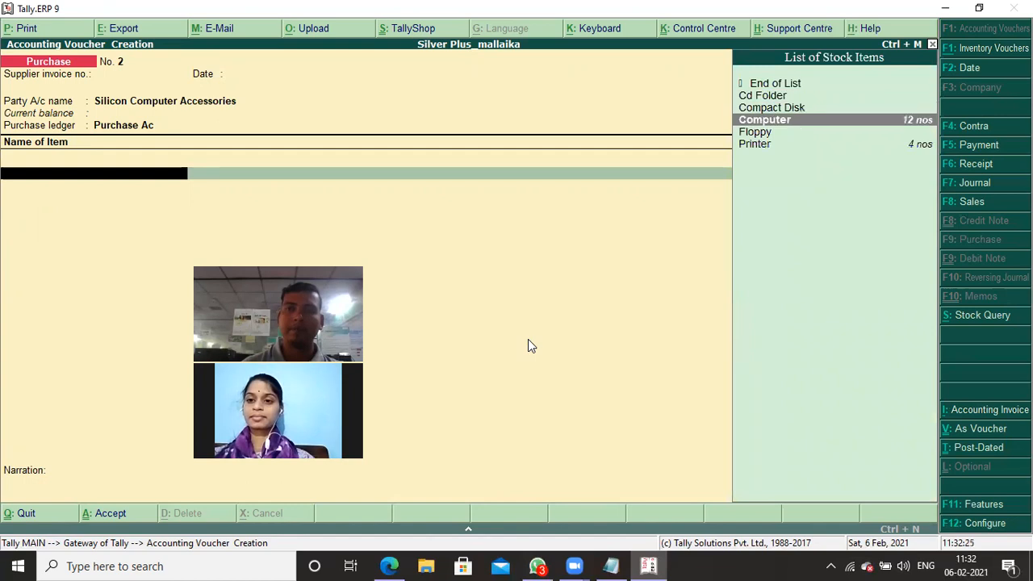
{"action": "key", "text": "Return"}
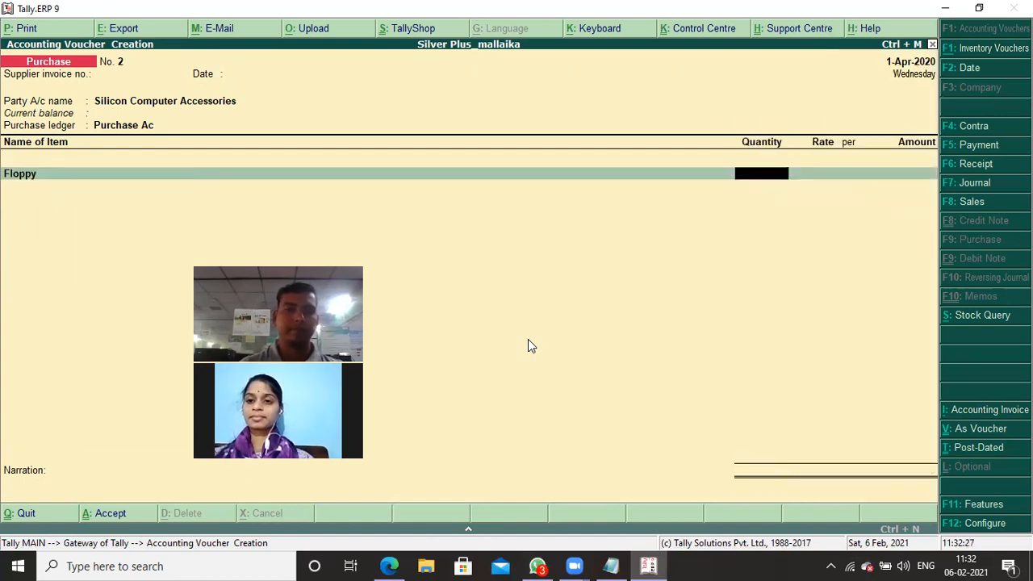
{"action": "key", "text": "alt+Tab"}
{"action": "key", "text": "alt+Tab"}
{"action": "type", "text": "25"}
{"action": "key", "text": "Return"}
{"action": "key", "text": "alt+Tab"}
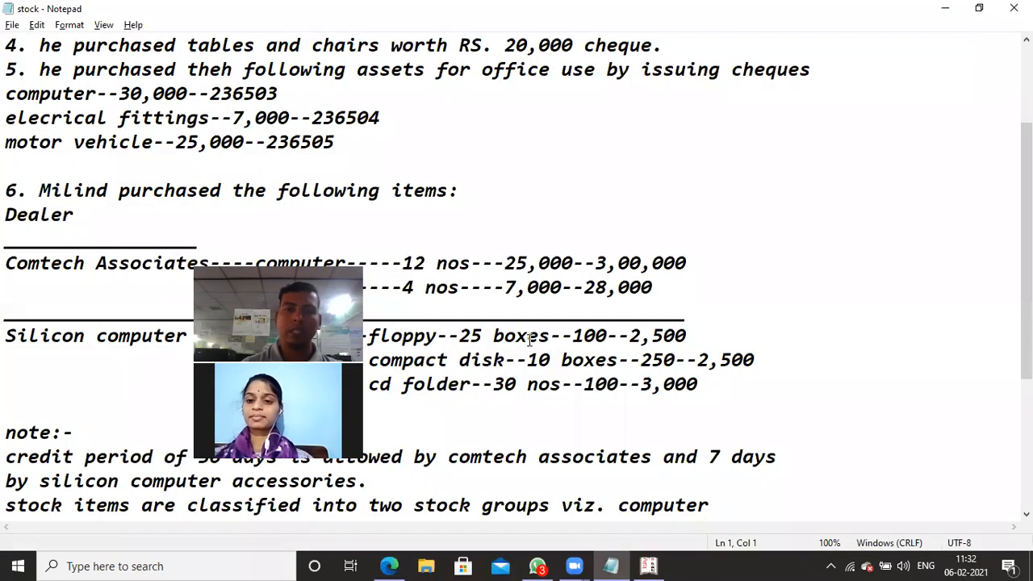
{"action": "key", "text": "alt+Tab"}
{"action": "type", "text": "100"}
{"action": "key", "text": "Return"}
{"action": "key", "text": "Return"}
{"action": "key", "text": "Return"}
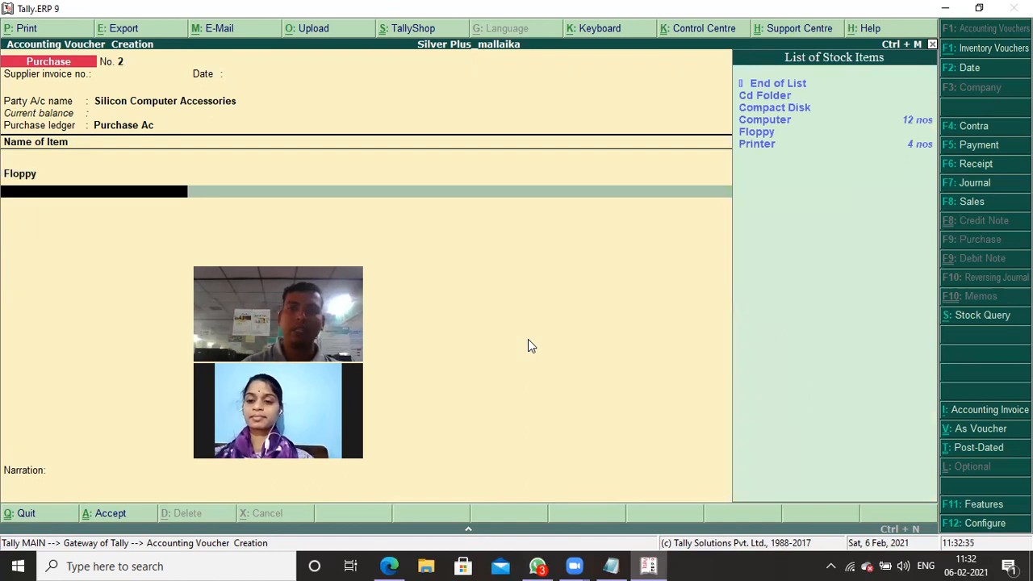
- Add 10 boxes of Compact Disk at a rate of 250 as the second item, following the stock notes
{"action": "key", "text": "alt+Tab"}
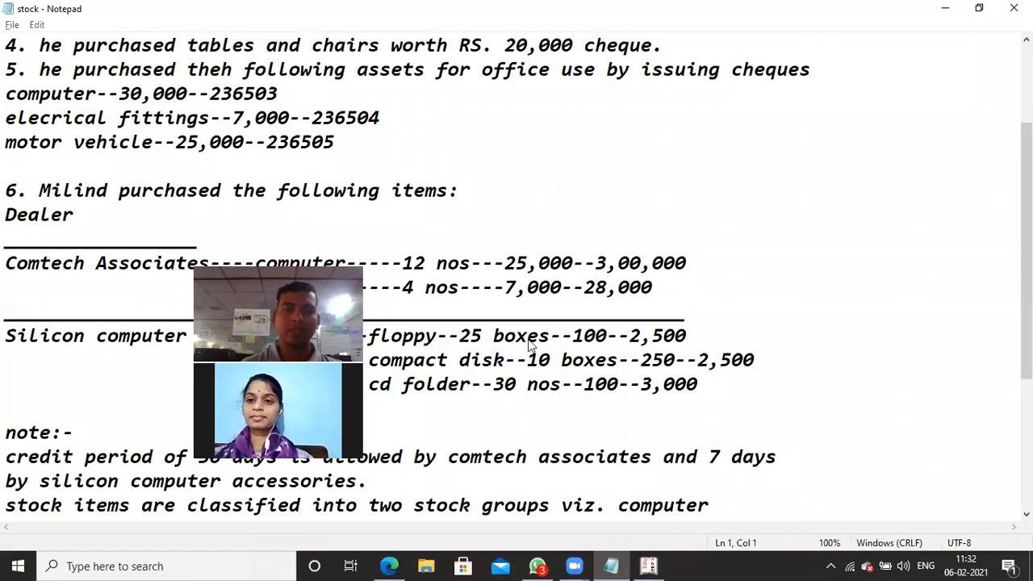
{"action": "key", "text": "alt+Tab"}
{"action": "key", "text": "Down"}
{"action": "key", "text": "Down"}
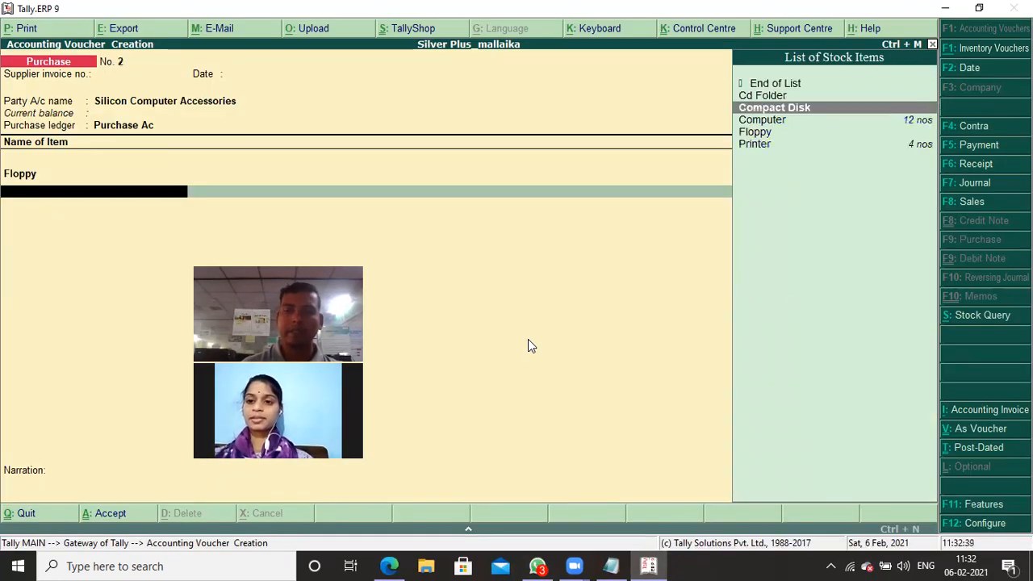
{"action": "key", "text": "Return"}
{"action": "key", "text": "alt+Tab"}
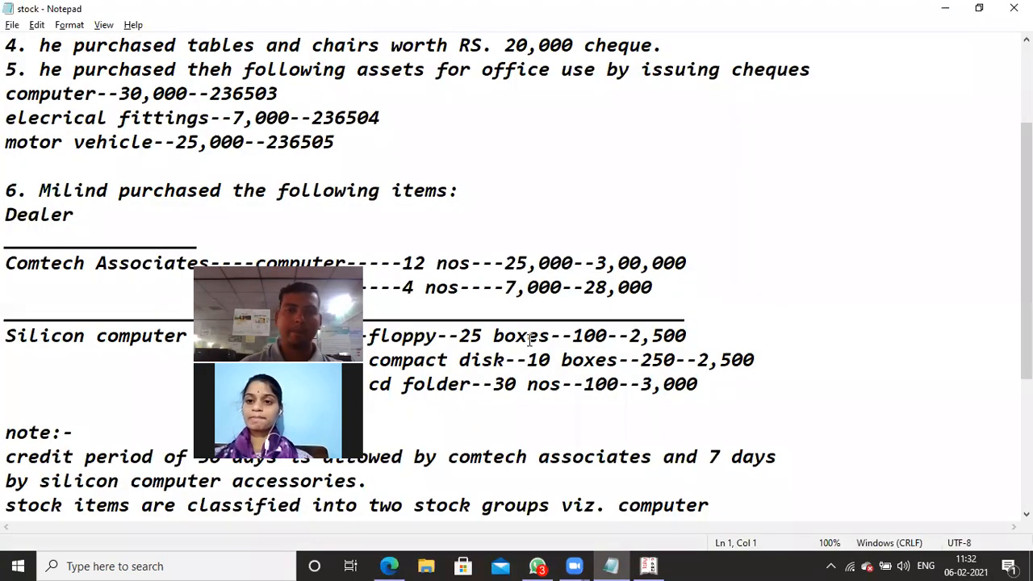
{"action": "key", "text": "alt+Tab"}
{"action": "type", "text": "2"}
{"action": "key", "text": "BackSpace"}
{"action": "type", "text": "10"}
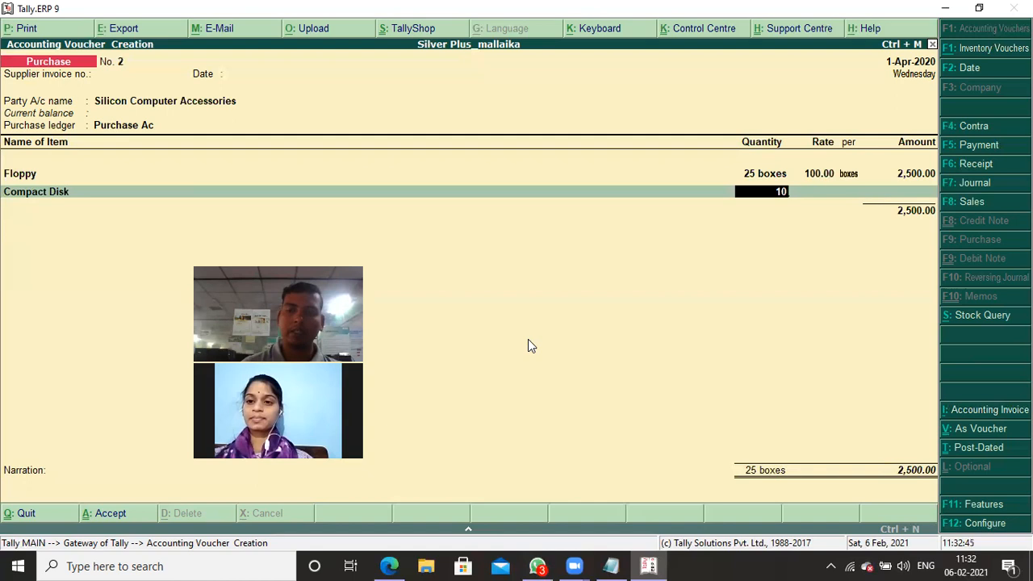
{"action": "key", "text": "Return"}
{"action": "type", "text": "250"}
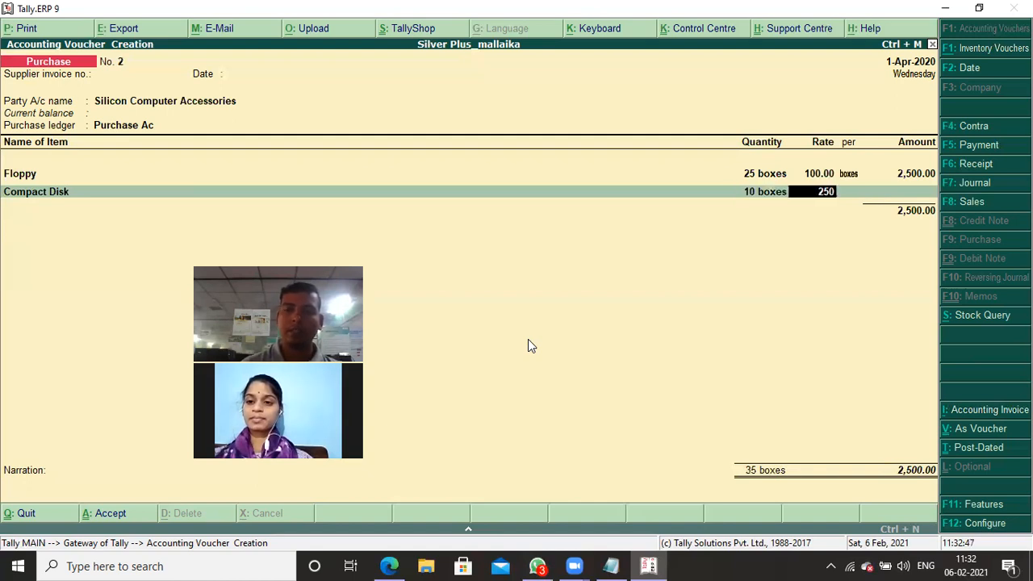
{"action": "key", "text": "Return"}
{"action": "key", "text": "Return"}
{"action": "key", "text": "Return"}
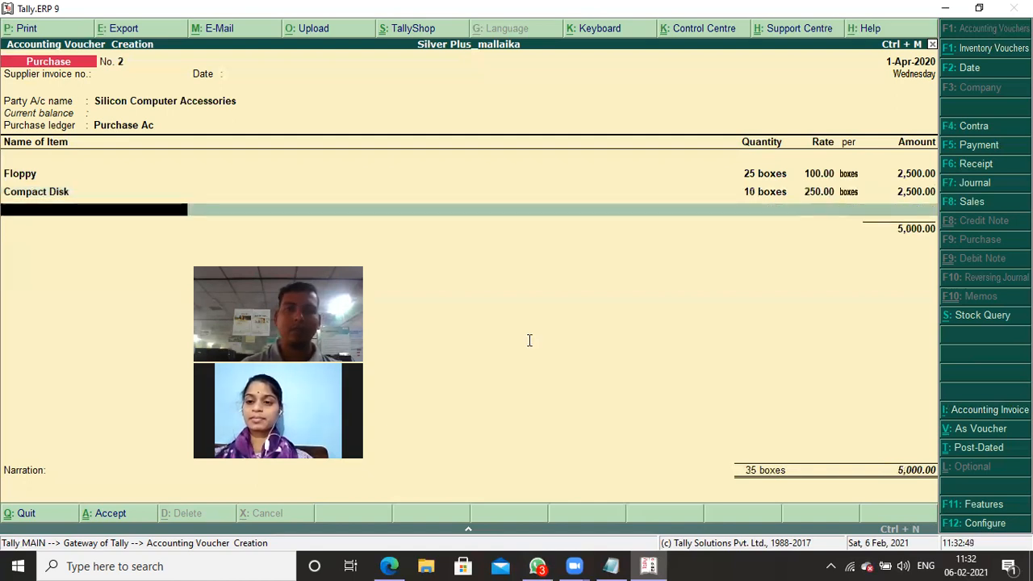
- Add 30 nos of Cd Folder at a rate of 100 as the third item, following the stock notes
{"action": "key", "text": "alt+Tab"}
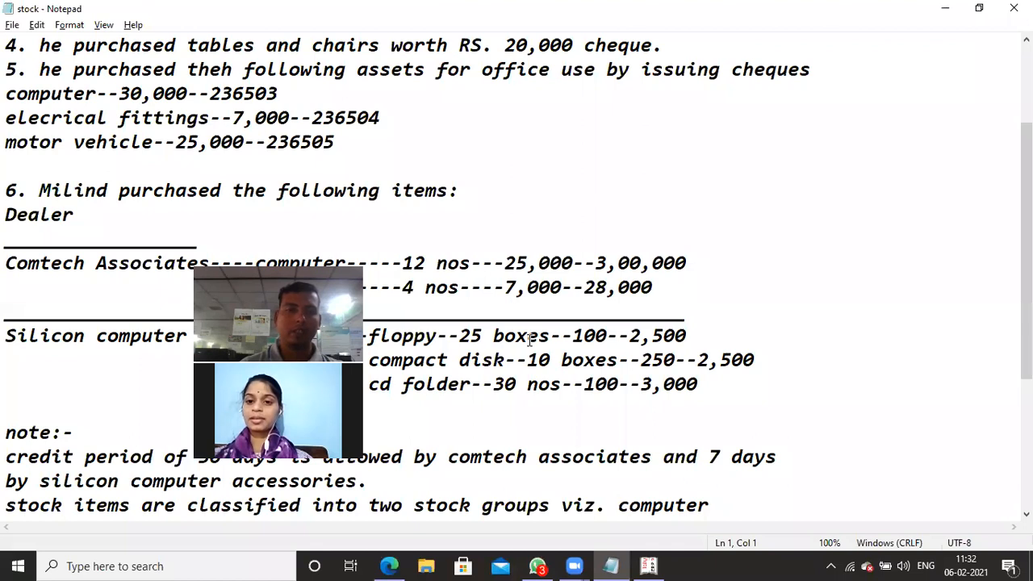
{"action": "key", "text": "alt+Tab"}
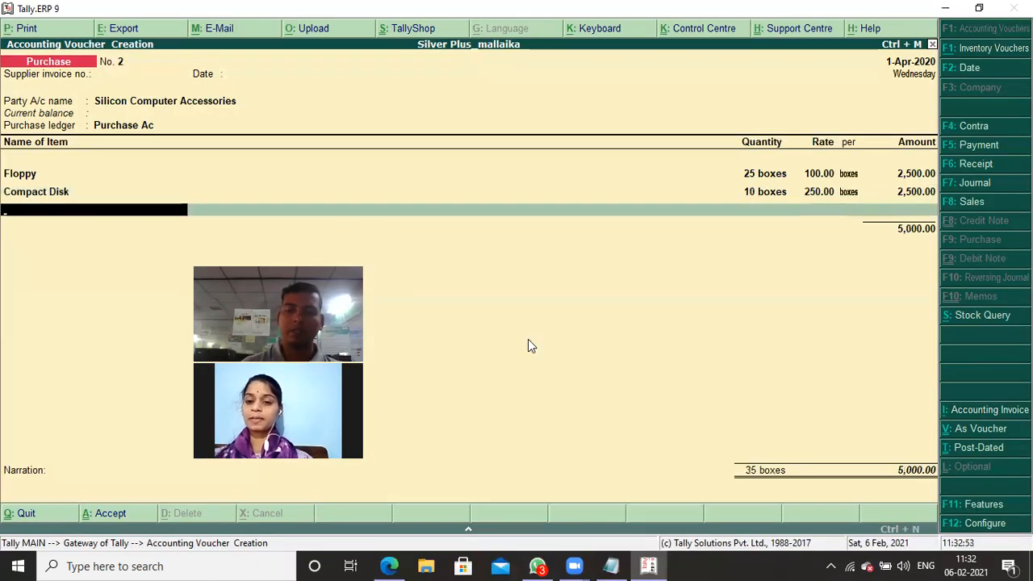
{"action": "key", "text": "Down"}
{"action": "key", "text": "Down"}
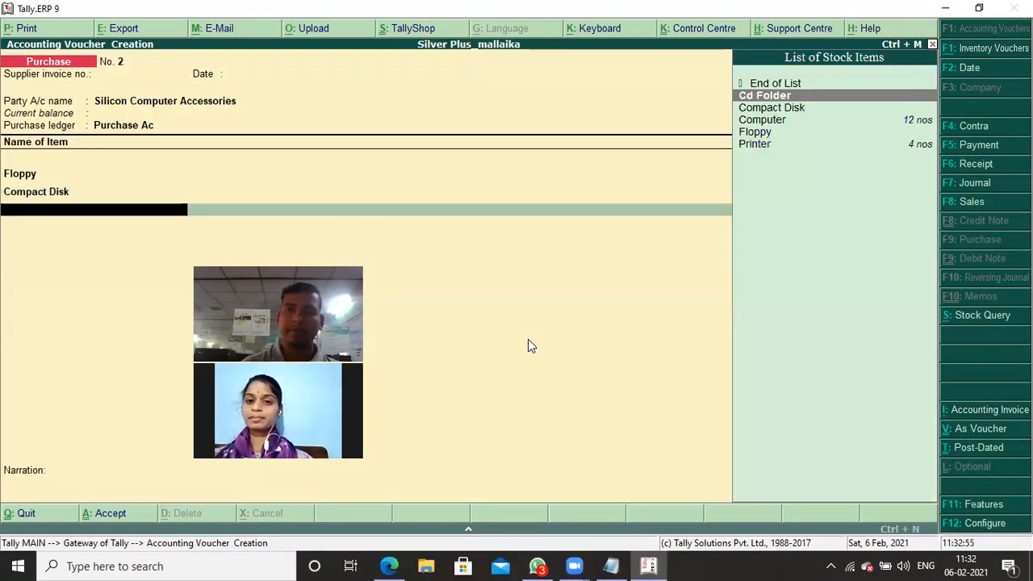
{"action": "key", "text": "Up"}
{"action": "key", "text": "Return"}
{"action": "type", "text": "30"}
{"action": "key", "text": "Return"}
{"action": "key", "text": "alt+Tab"}
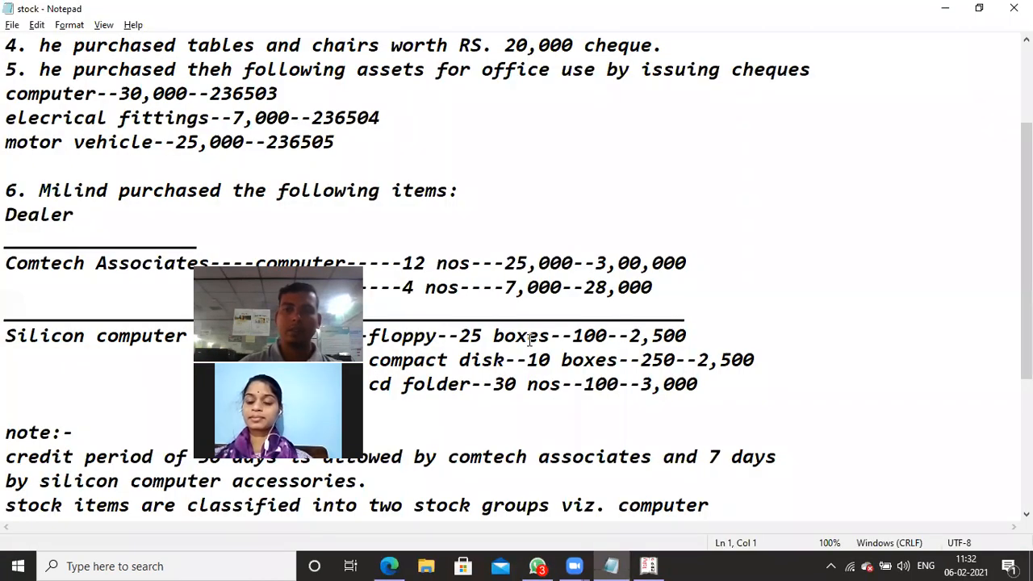
{"action": "key", "text": "alt+Tab"}
{"action": "type", "text": "100"}
{"action": "key", "text": "Return"}
- End the item list, leave the narration blank and save the Silicon Computer Accessories purchase voucher
{"action": "key", "text": "Return"}
{"action": "key", "text": "Return"}
{"action": "key", "text": "Return"}
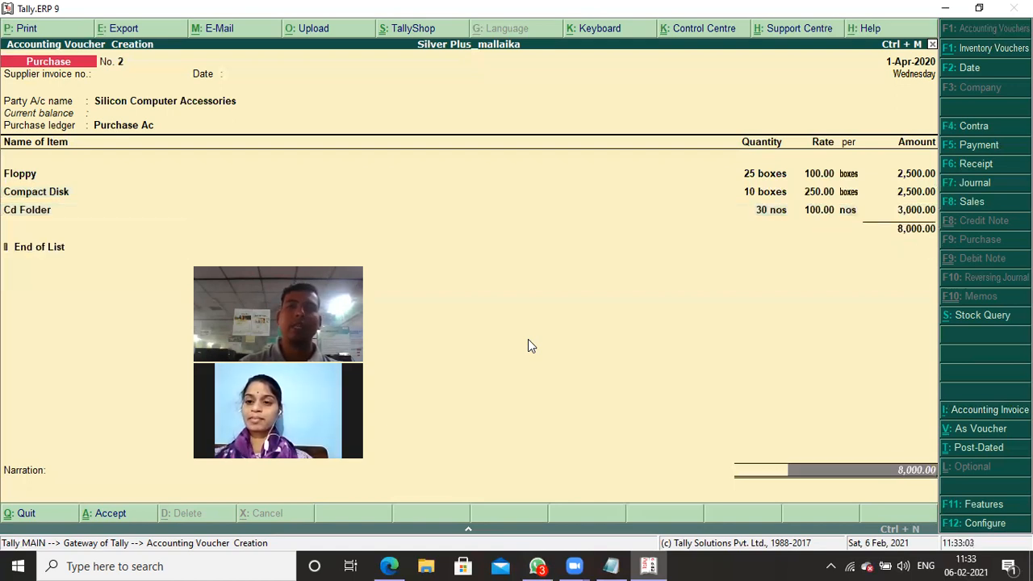
{"action": "key", "text": "Return"}
{"action": "key", "text": "Return"}
{"action": "key", "text": "Return"}
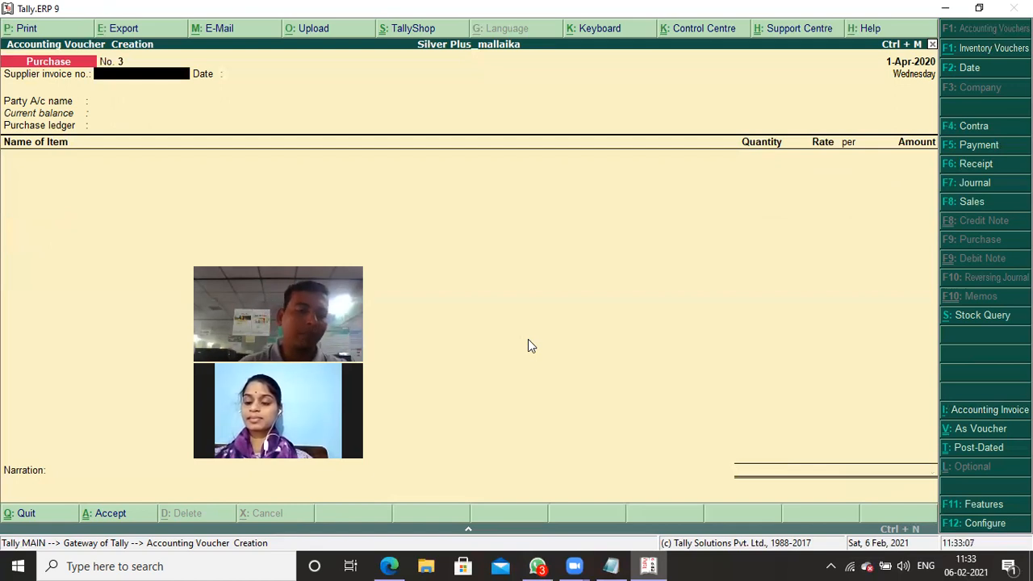
- Read transactions 7 and 8 in the stock notes and return to voucher entry in Tally
{"action": "key", "text": "alt+Tab"}
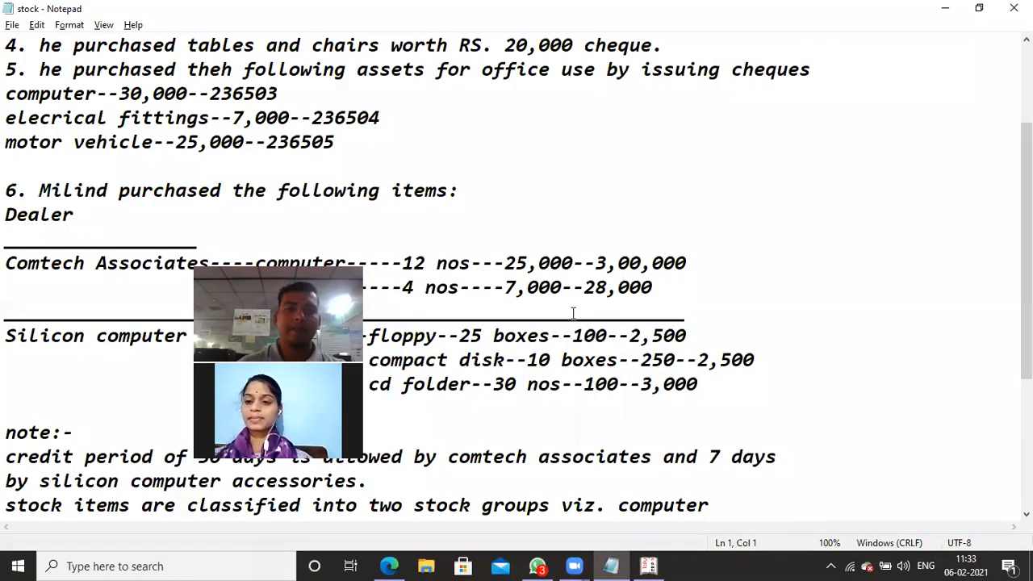
{"action": "scroll", "coordinate": [474, 291], "scroll_direction": "down", "scroll_amount": 3}
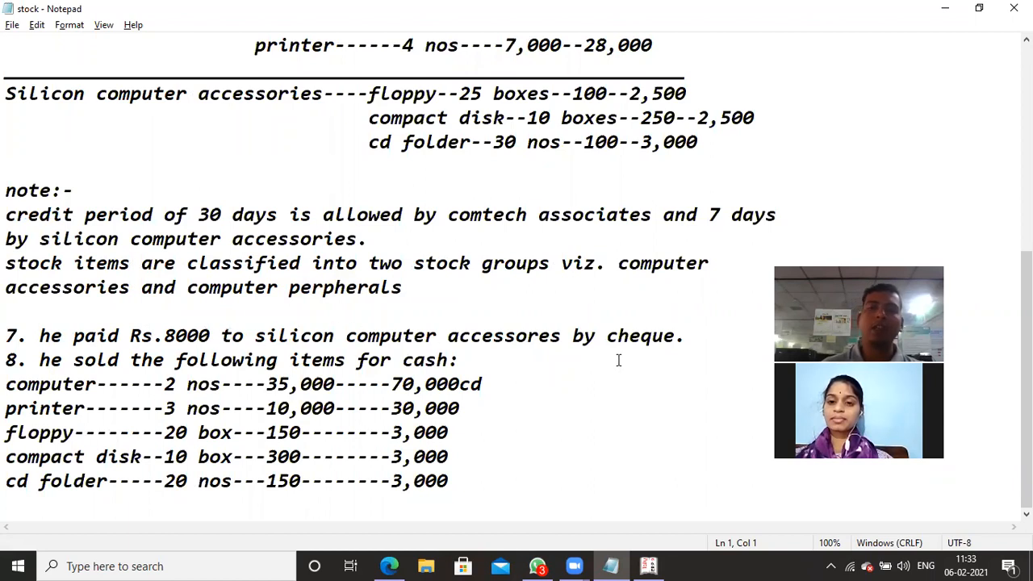
{"action": "key", "text": "alt+Tab"}
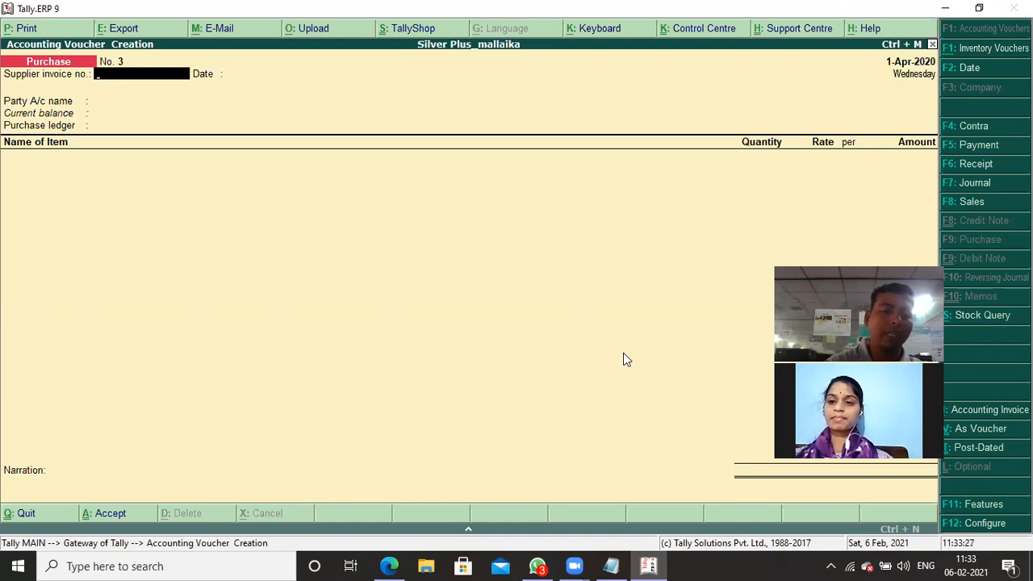
- Start a Bank Payment voucher and debit Silicon Computer Accessories with 8000
{"action": "key", "text": "F5"}
{"action": "key", "text": "Up"}
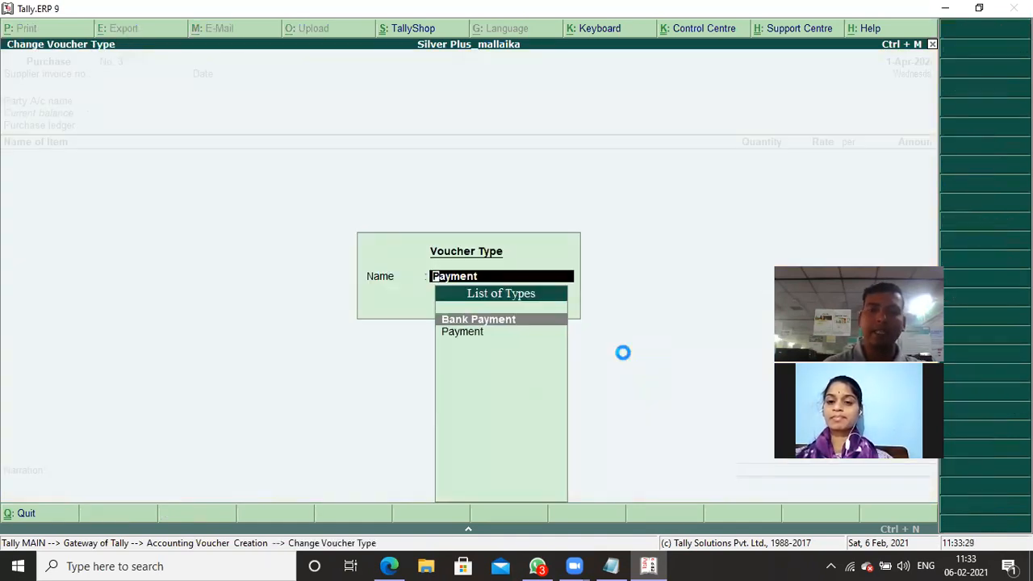
{"action": "key", "text": "Return"}
{"action": "type", "text": "S"}
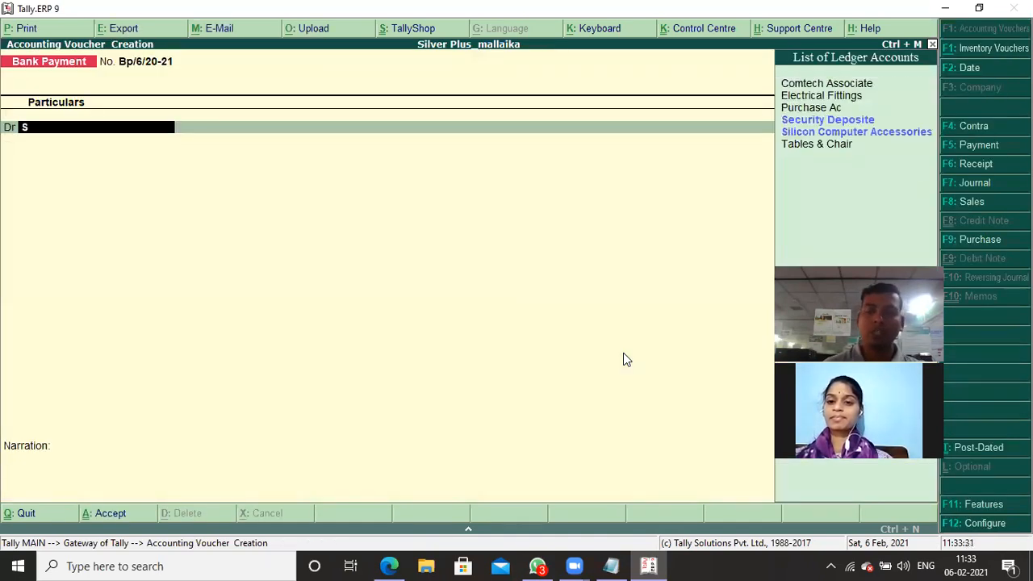
{"action": "key", "text": "Down"}
{"action": "key", "text": "Return"}
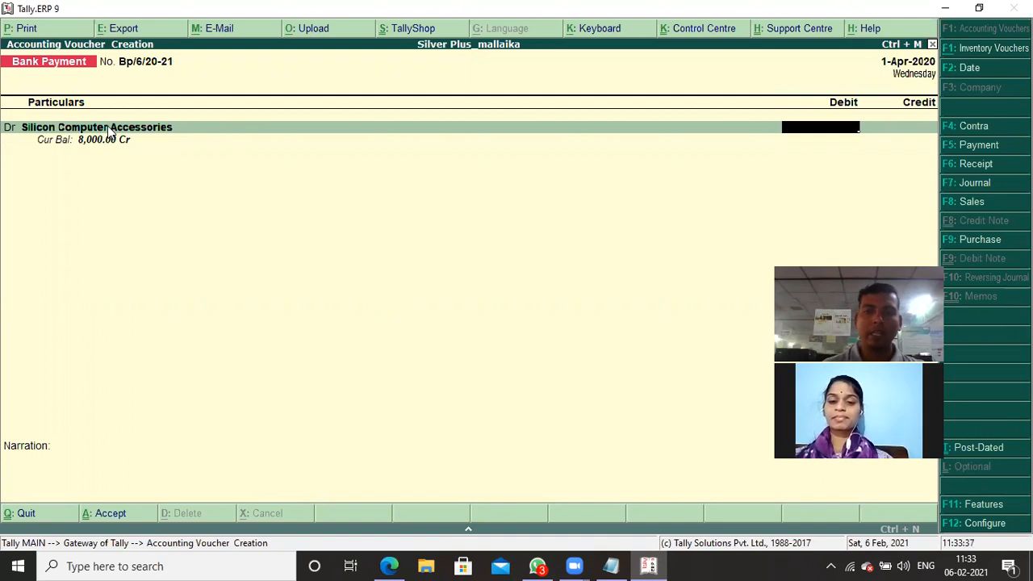
{"action": "type", "text": "8000"}
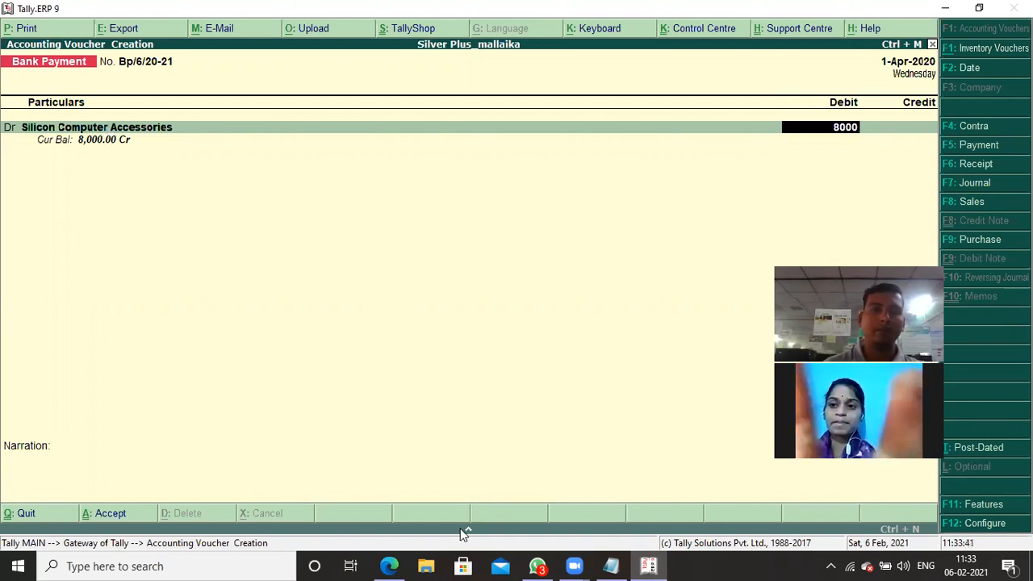
{"action": "key", "text": "Return"}
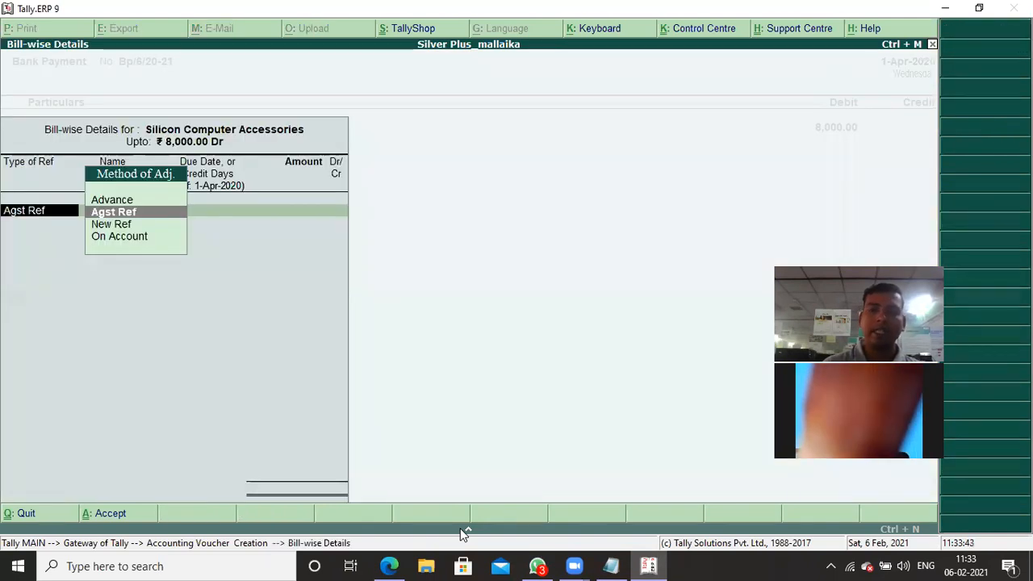
- Allocate the full 8,000 Dr as Agst Ref to Silicon Computer Accessories' pending bill 2 in the bill-wise details
{"action": "key", "text": "Return"}
{"action": "key", "text": "Return"}
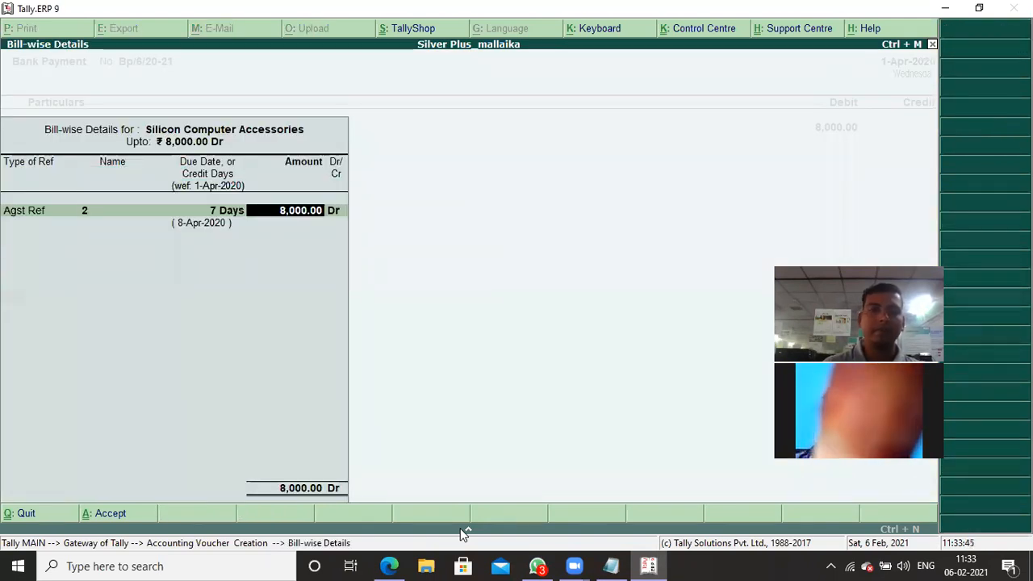
{"action": "key", "text": "Return"}
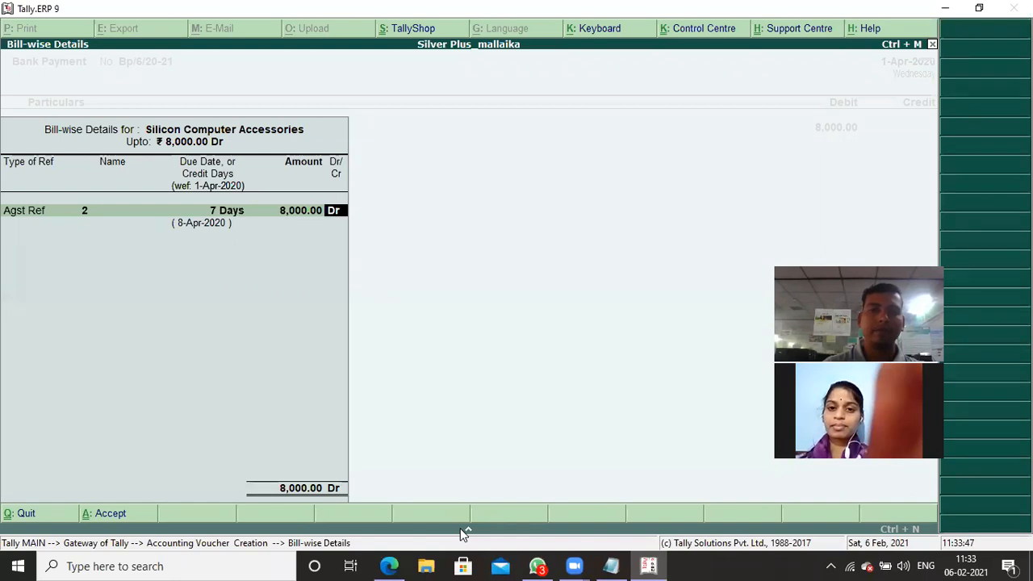
{"action": "key", "text": "Return"}
{"action": "key", "text": "Return"}
{"action": "key", "text": "Return"}
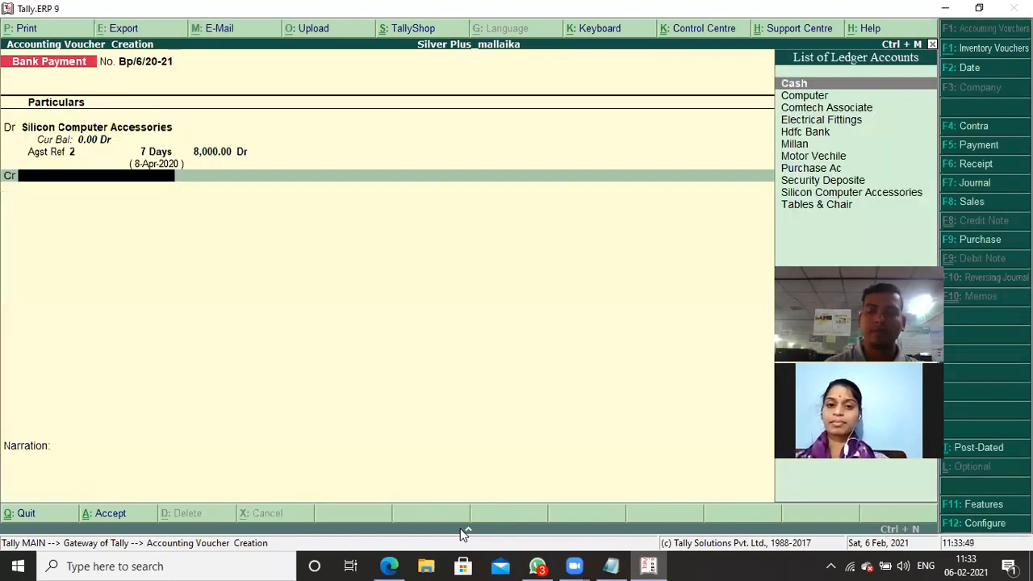
- Credit Hdfc Bank with 8,000, leave the narration blank and save the bank payment voucher
{"action": "type", "text": "h"}
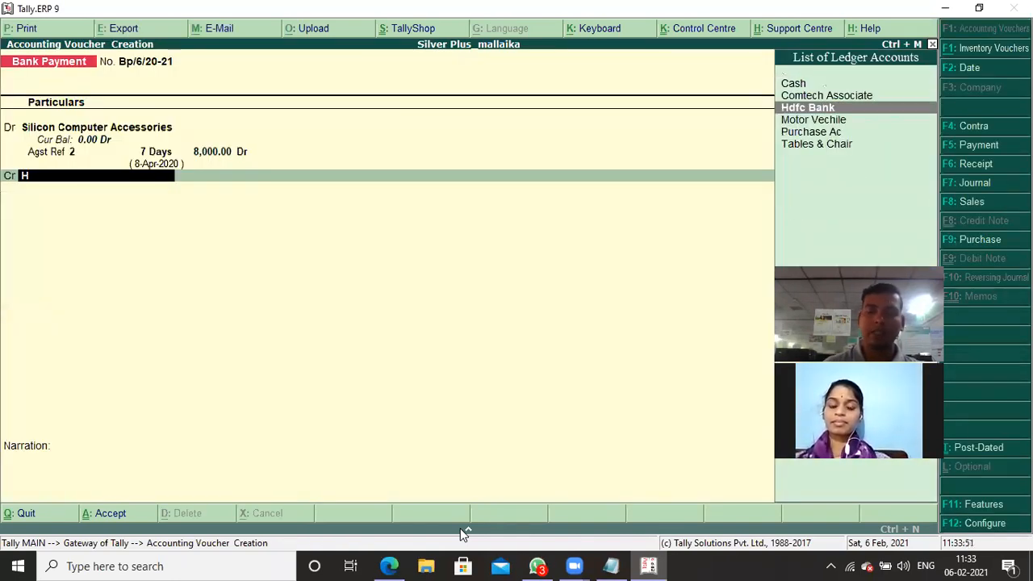
{"action": "key", "text": "Return"}
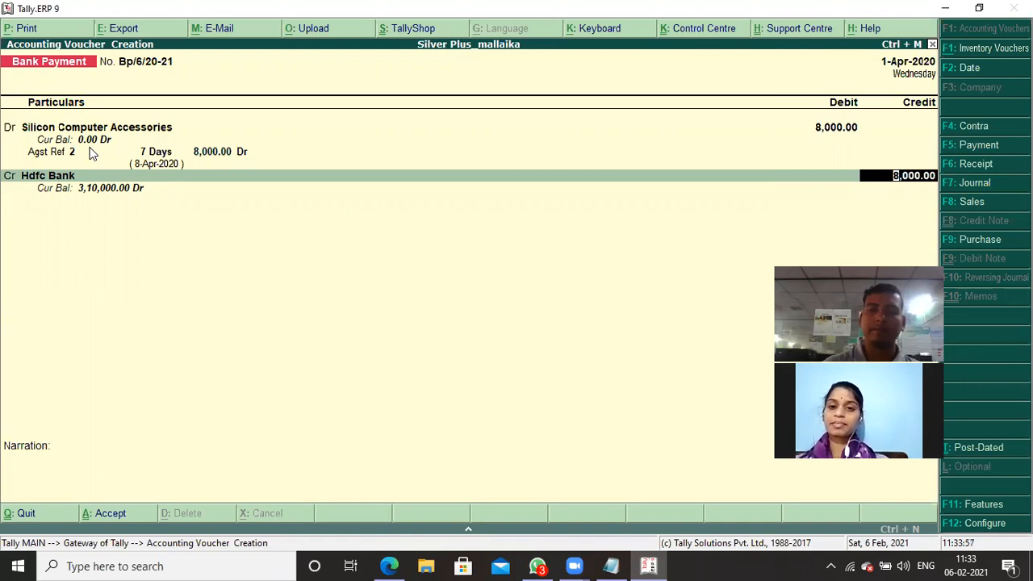
{"action": "key", "text": "Return"}
{"action": "key", "text": "Return"}
{"action": "key", "text": "Return"}
{"action": "key", "text": "ctrl+a"}
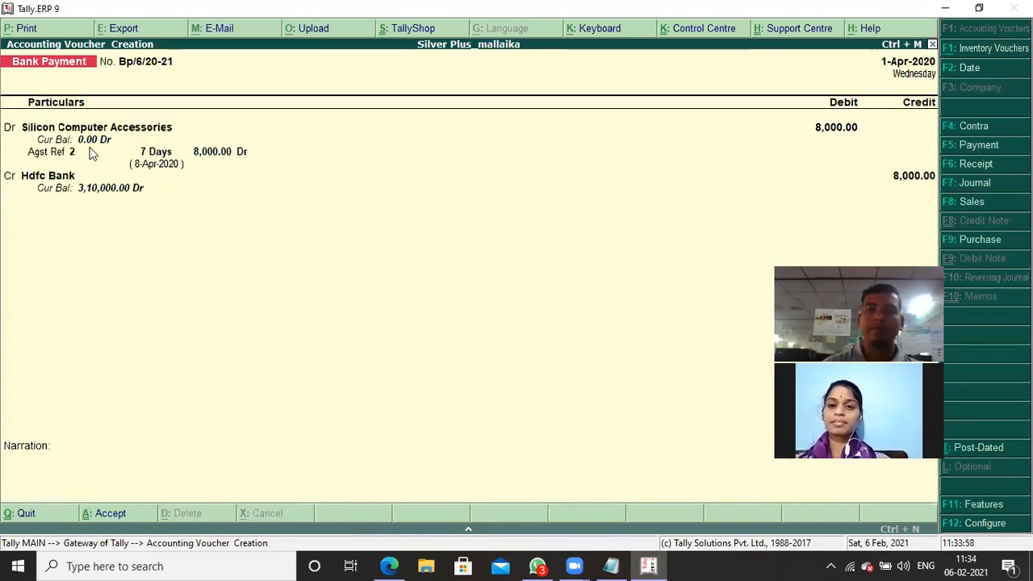
- Check transaction 8 in the stock notes, then start a Sales voucher in Tally with Cash as the party account
{"action": "key", "text": "alt+Tab"}
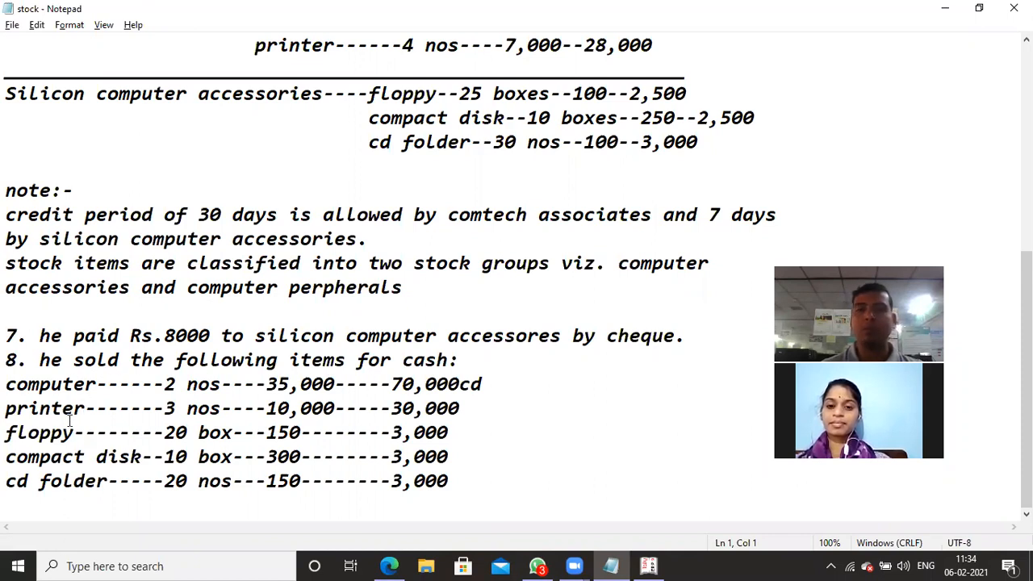
{"action": "key", "text": "alt+Tab"}
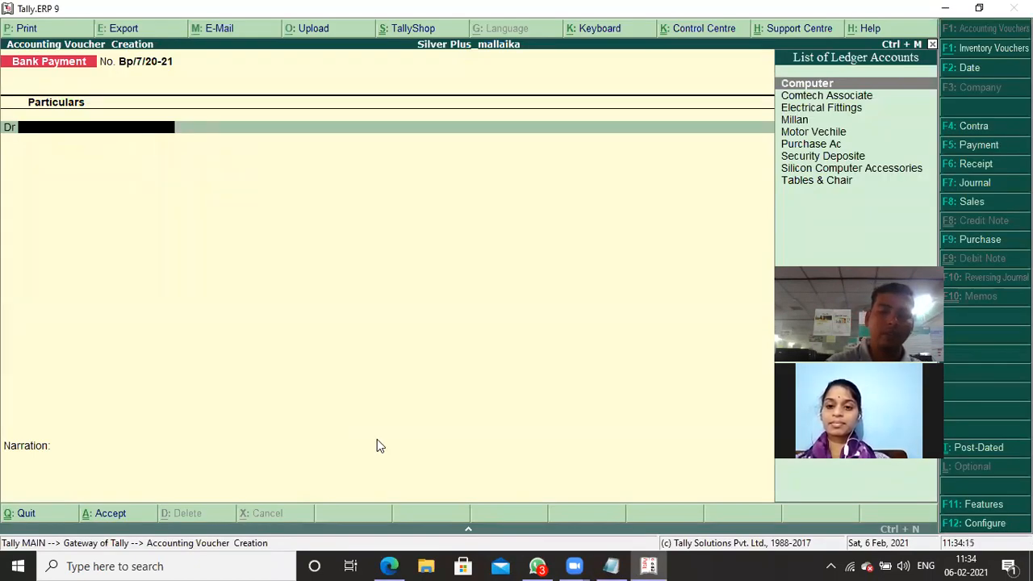
{"action": "key", "text": "F8"}
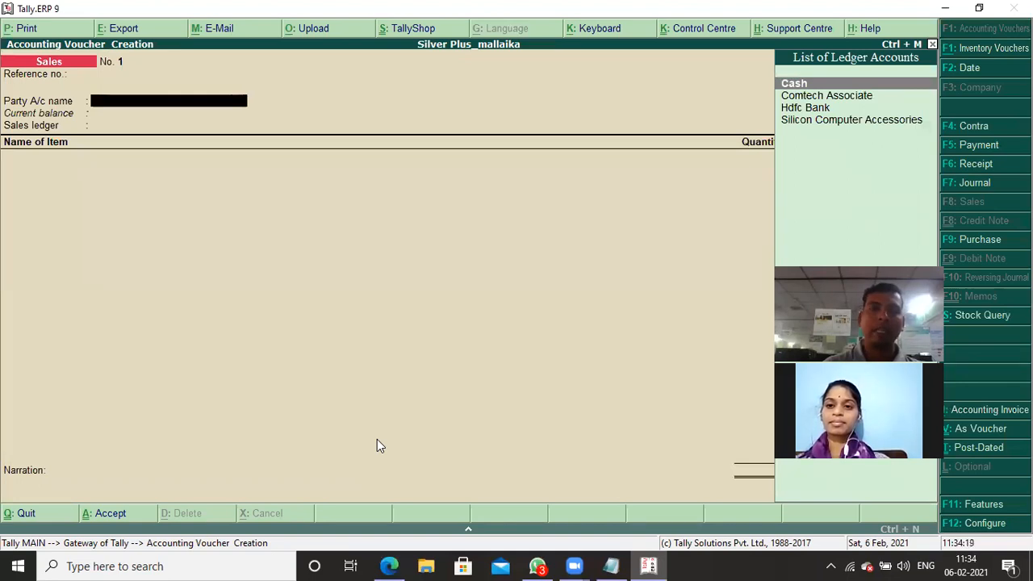
{"action": "key", "text": "Return"}
{"action": "key", "text": "ctrl+a"}
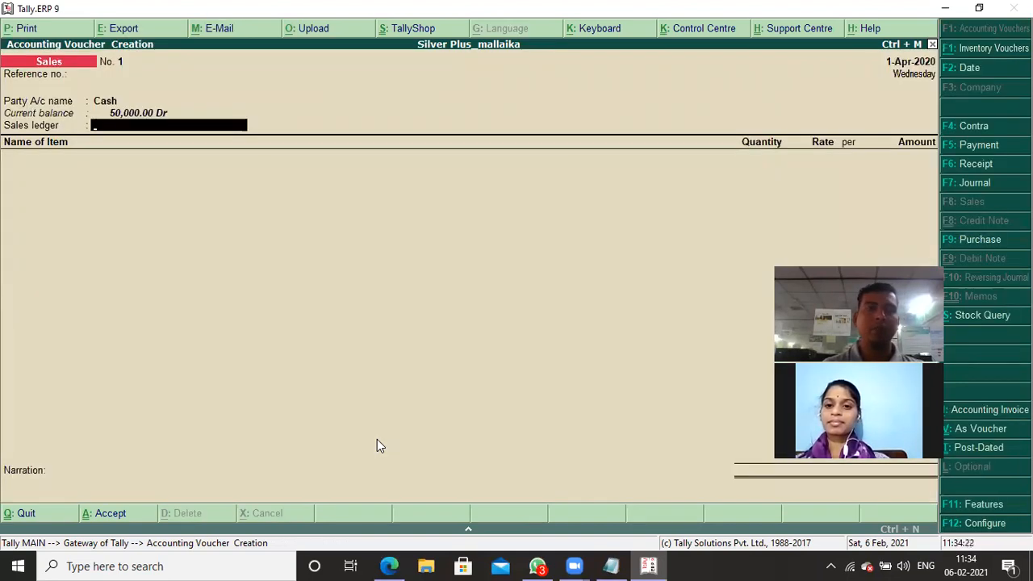
- Create a new ledger named Sales Ac from the voucher's sales ledger field and begin choosing its parent group
{"action": "key", "text": "alt+c"}
{"action": "type", "text": "S"}
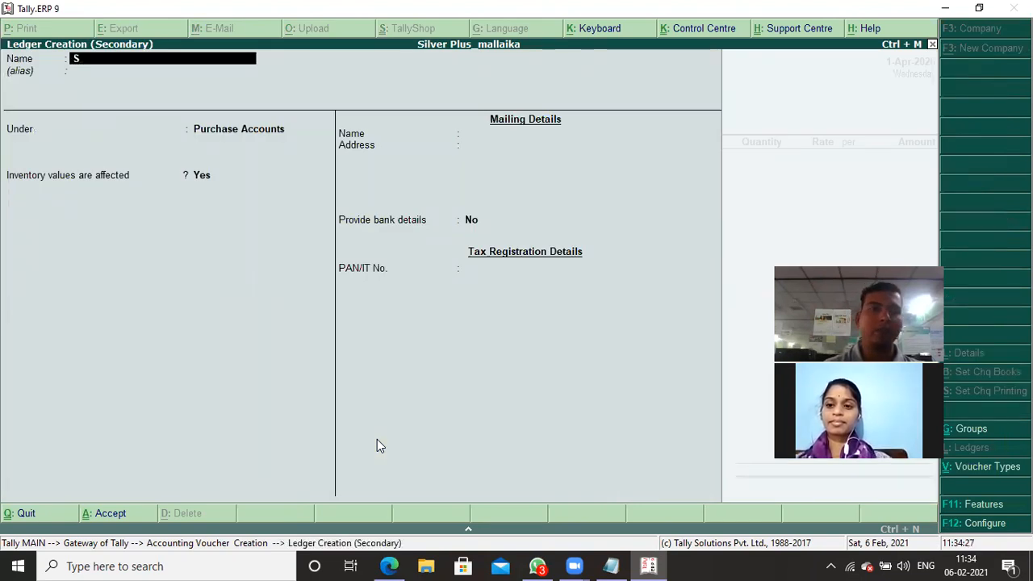
{"action": "type", "text": "a"}
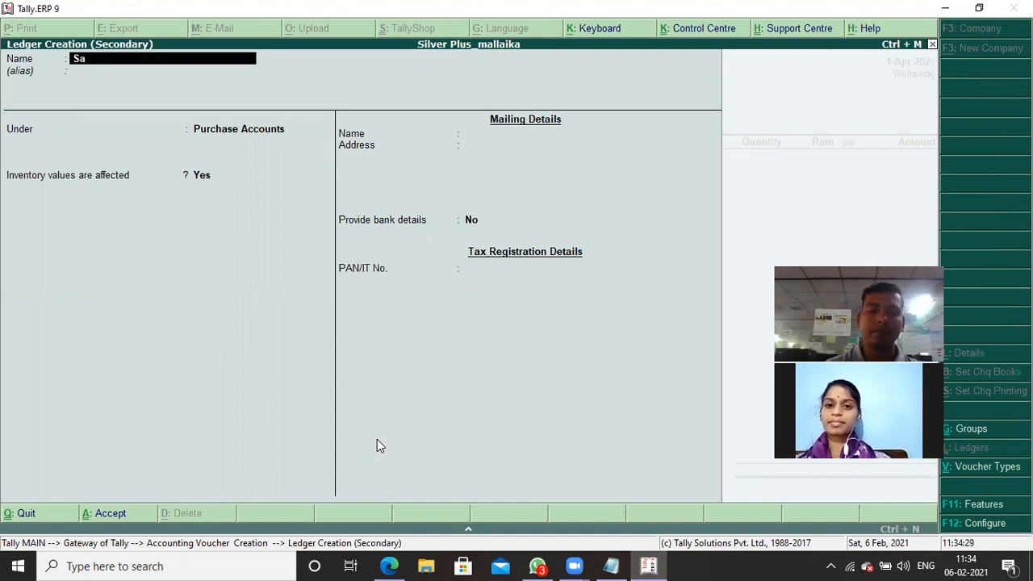
{"action": "type", "text": "les ac"}
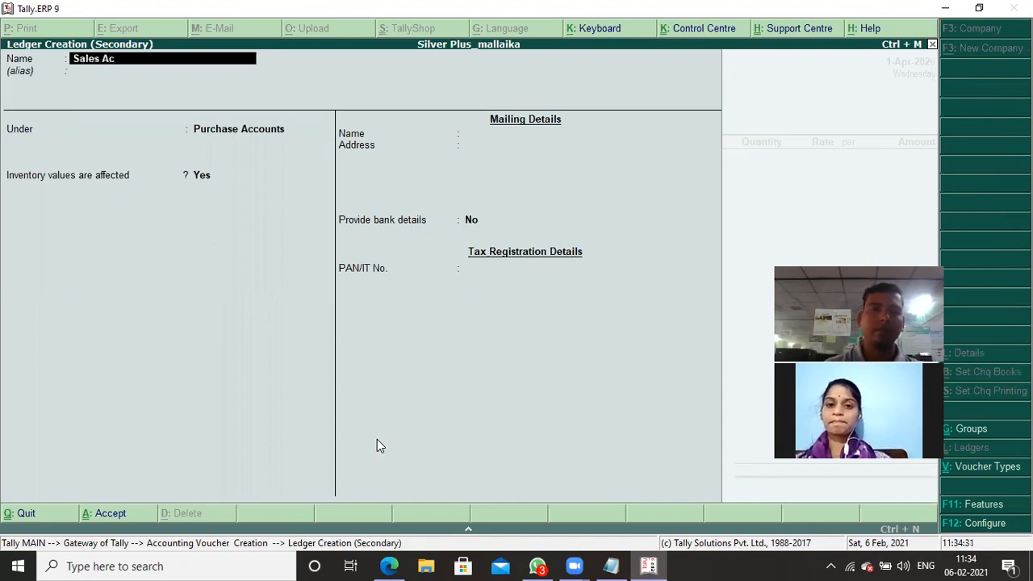
{"action": "key", "text": "Return"}
{"action": "key", "text": "Return"}
{"action": "type", "text": "S"}
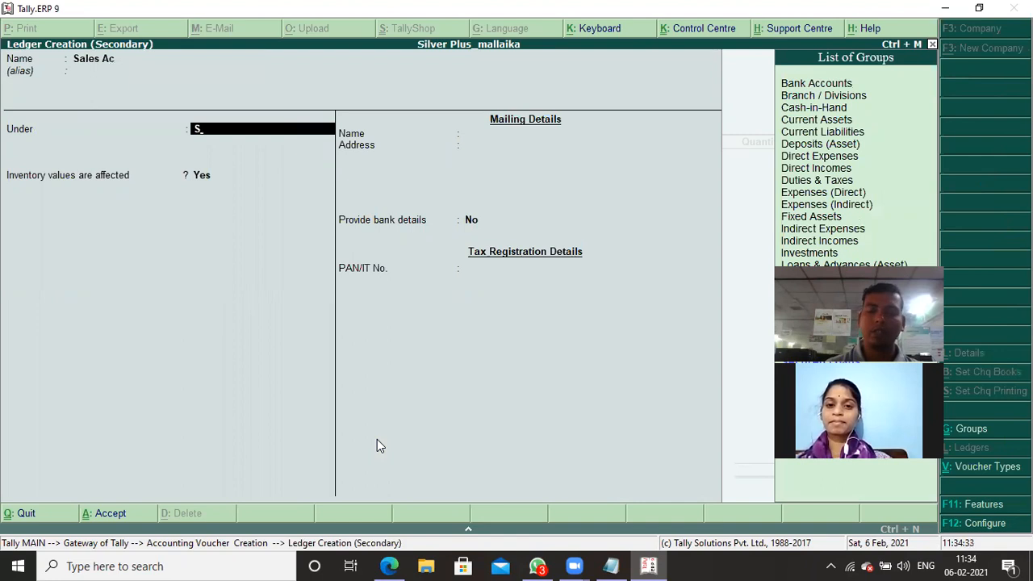